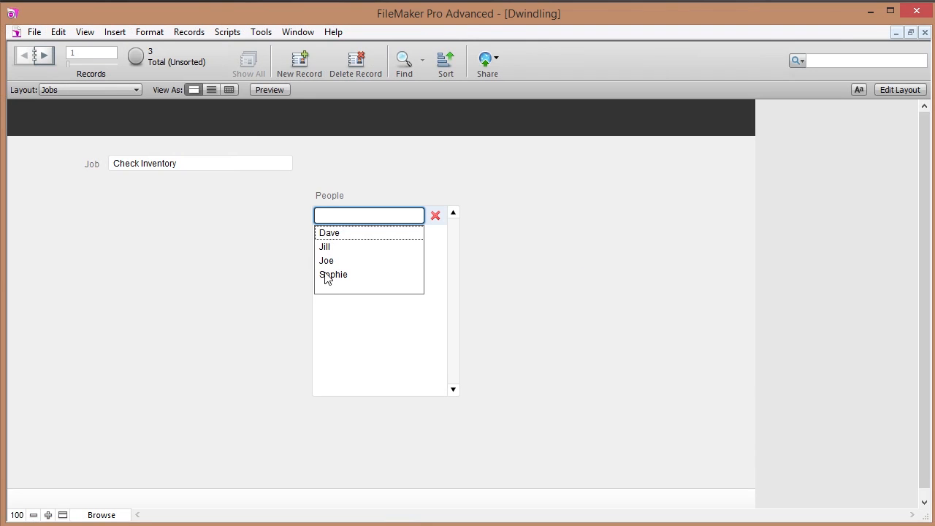
- Assign the first listed person to the Check Inventory job in the first People portal row
left_click(116, 256)
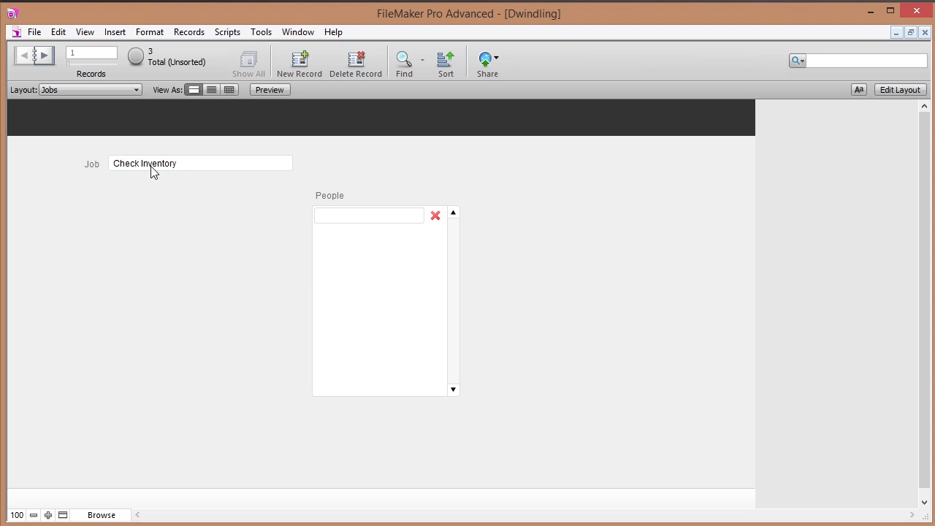
left_click(185, 164)
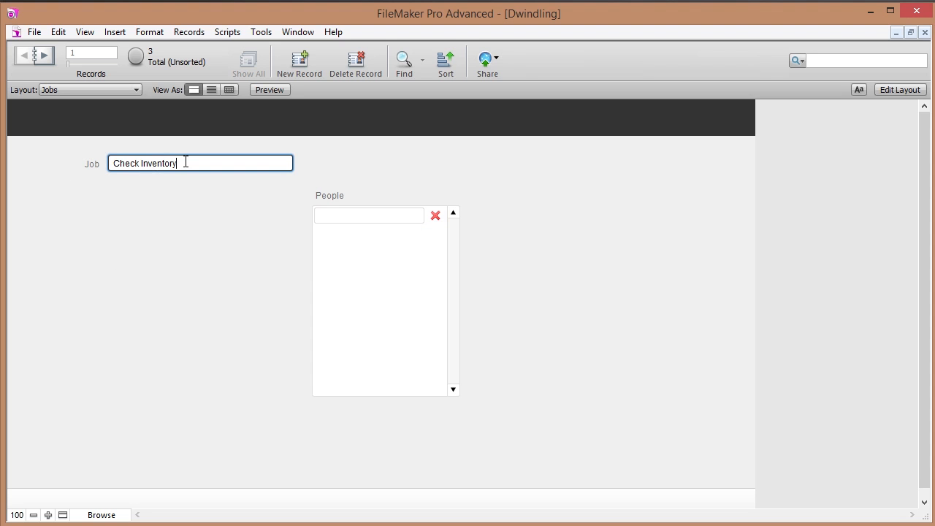
left_click(364, 215)
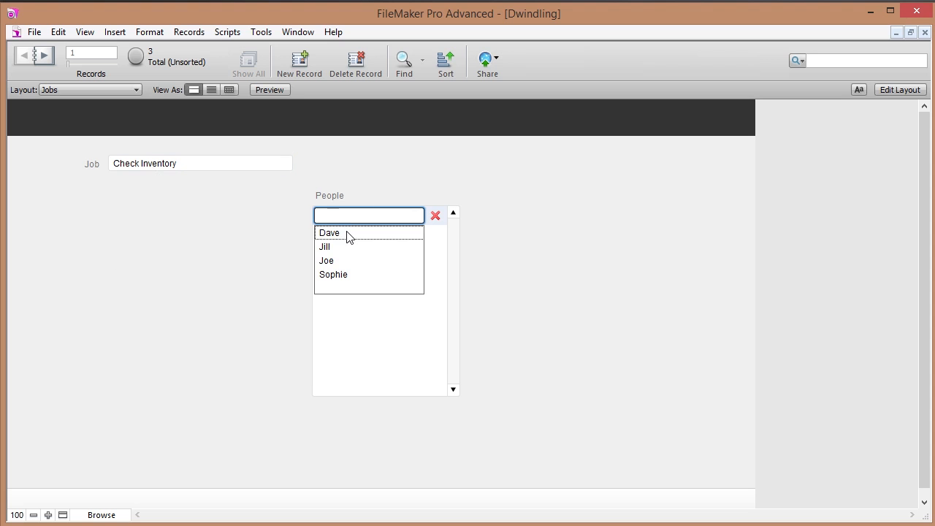
left_click(348, 237)
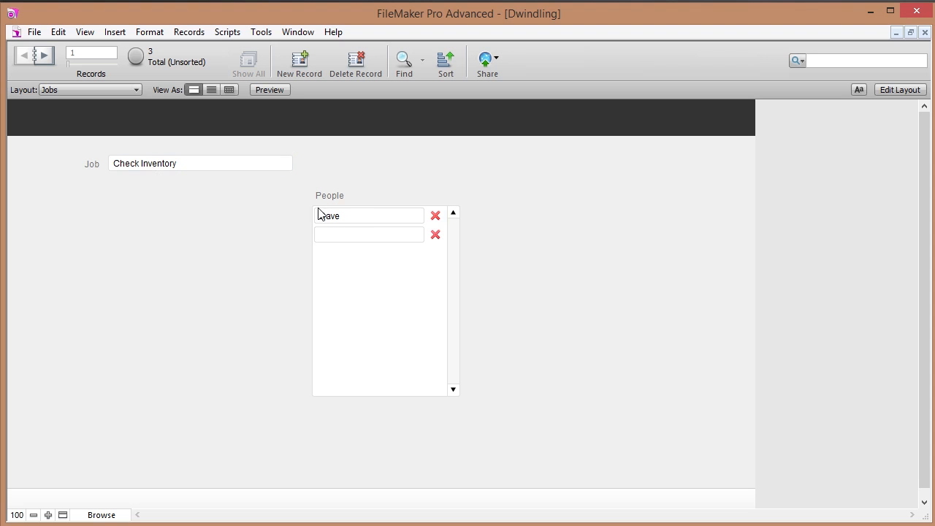
- Check the remaining choices in the first People row, and delete that row's related record
left_click(356, 214)
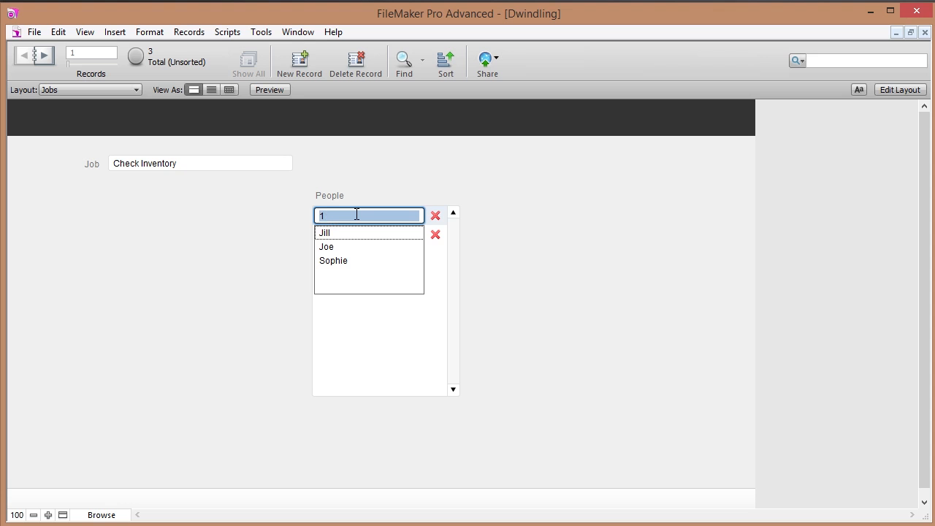
left_click(295, 219)
left_click(436, 216)
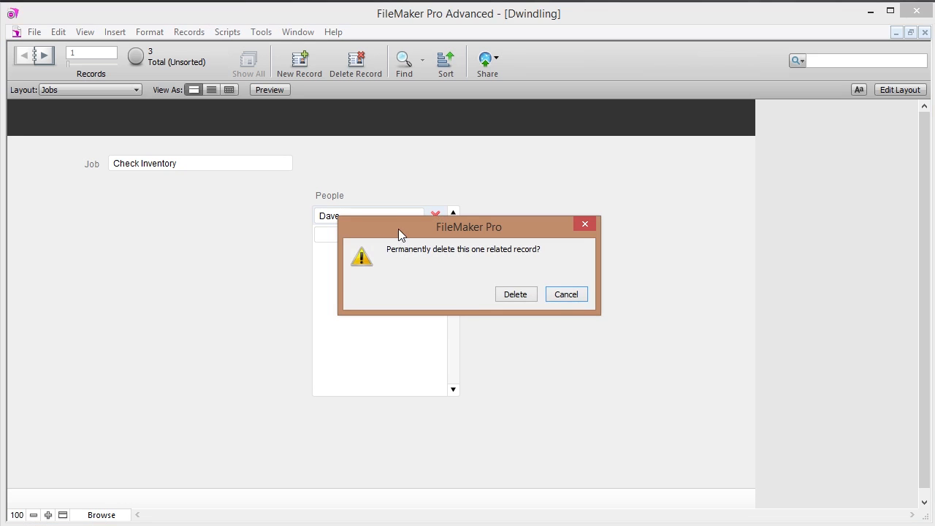
left_click(514, 294)
- Assign all four available people to the Check Inventory job, one per portal row in list order
left_click(365, 217)
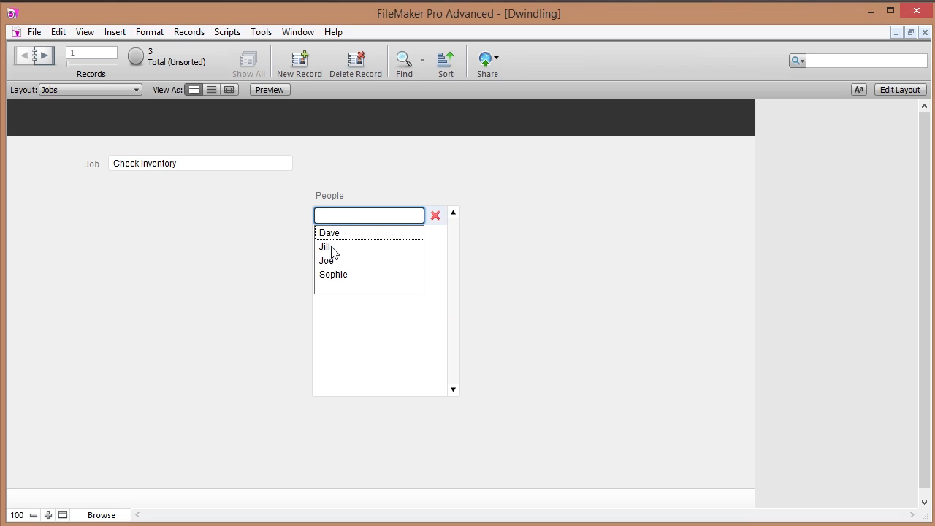
left_click(347, 234)
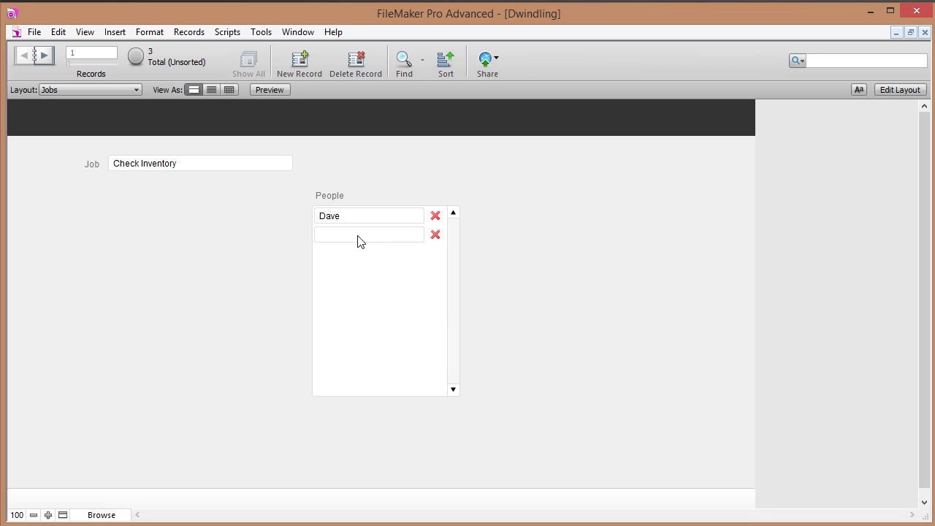
left_click(359, 234)
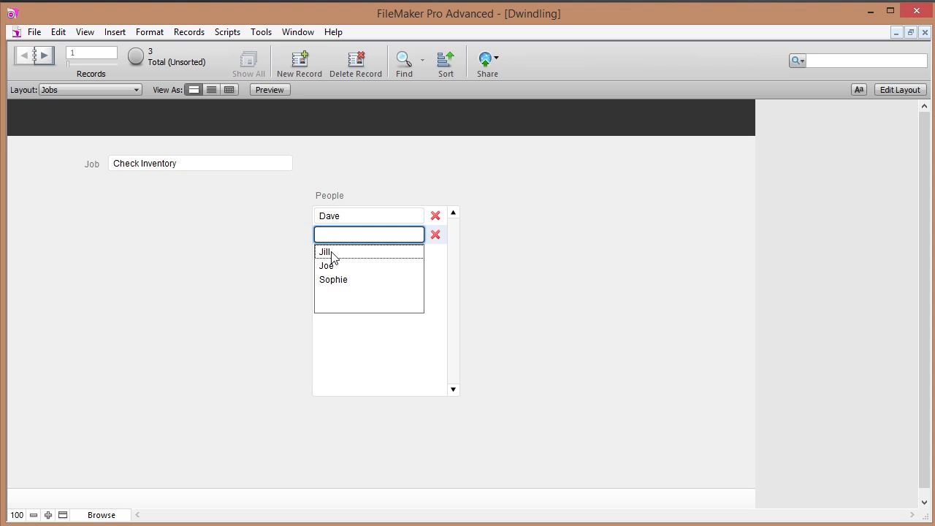
left_click(331, 253)
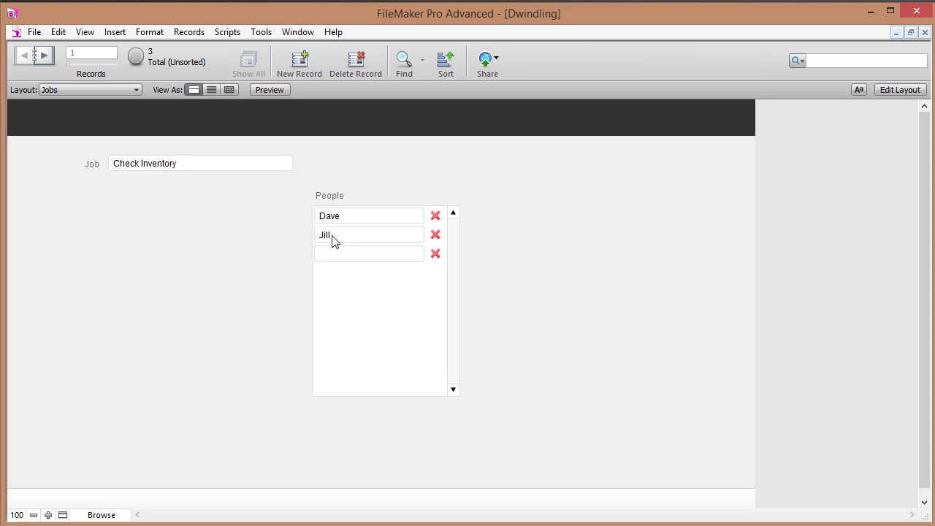
left_click(333, 256)
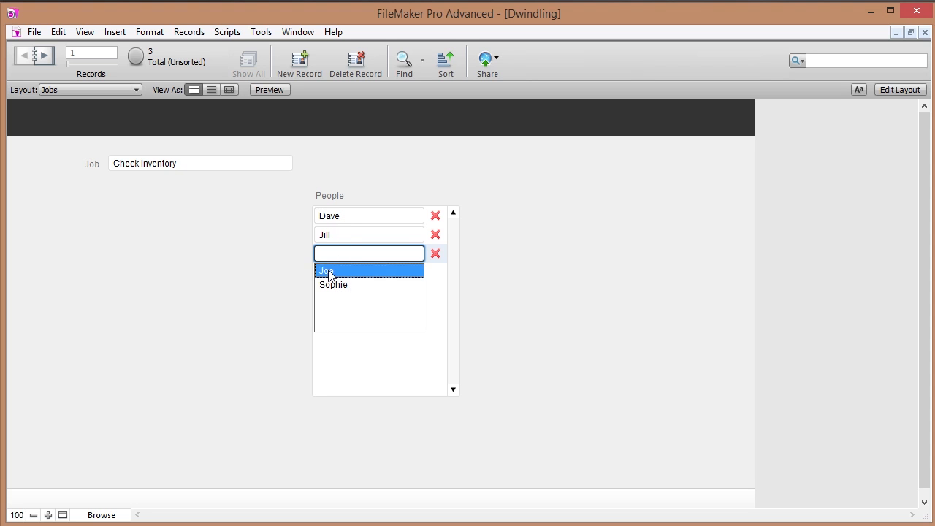
left_click(326, 271)
left_click(328, 275)
left_click(330, 293)
left_click(329, 293)
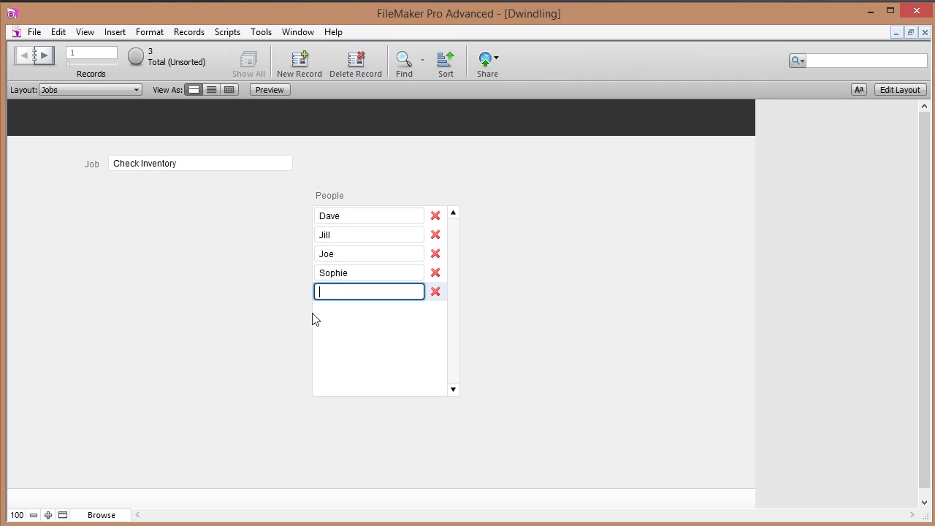
left_click(283, 295)
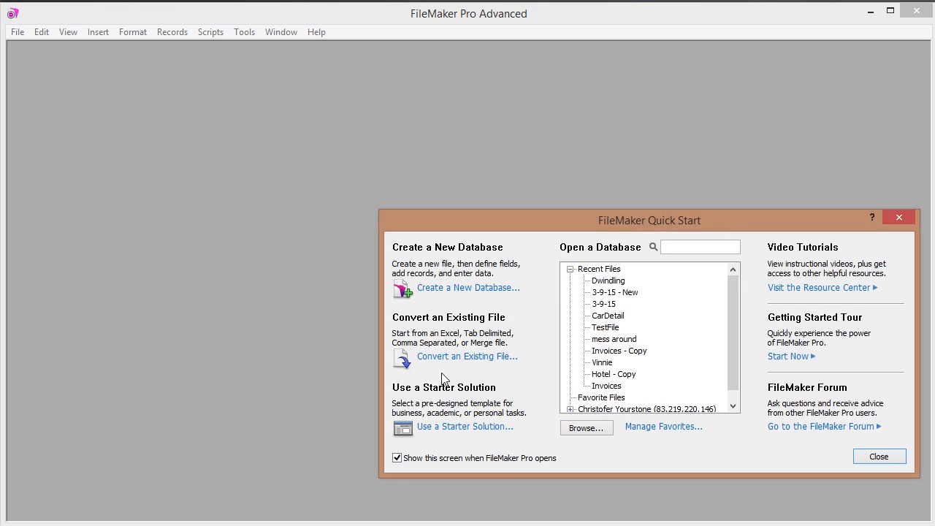
- Create a new database file named Dwindling2 in the "14 - Dwindling Value List" folder under Dropbox
left_click(449, 289)
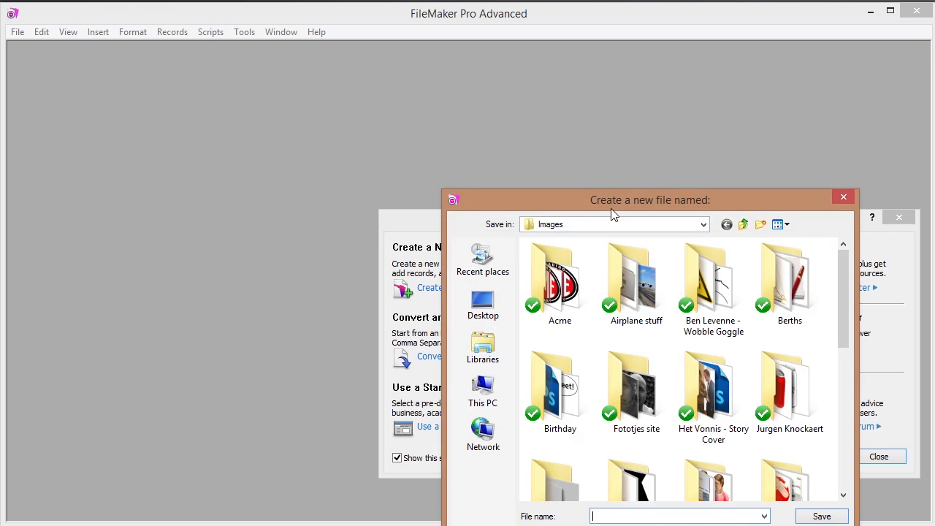
left_click_drag(613, 202, 525, 134)
left_click(520, 158)
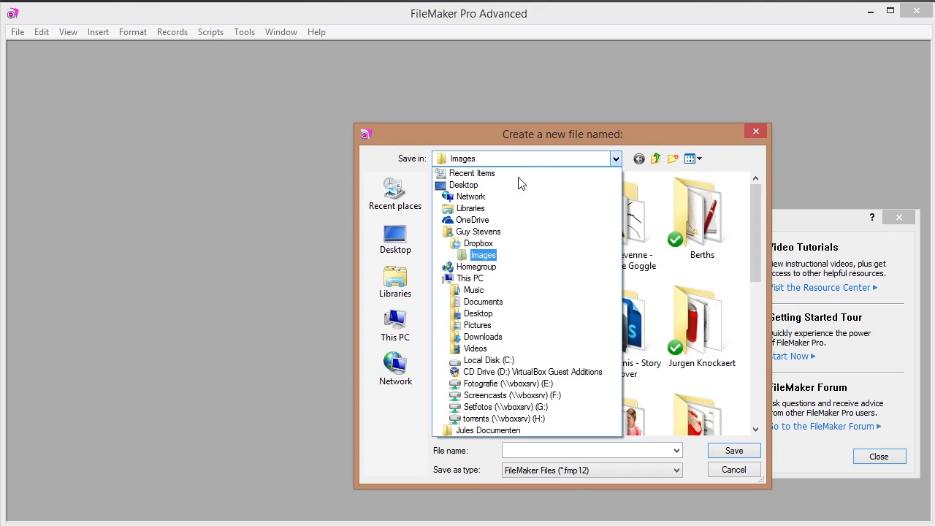
left_click(482, 243)
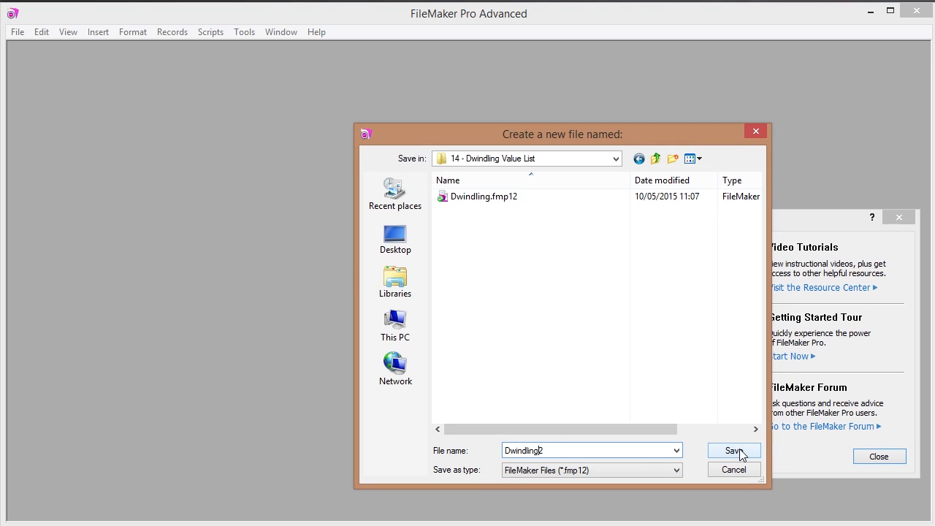
left_click(737, 450)
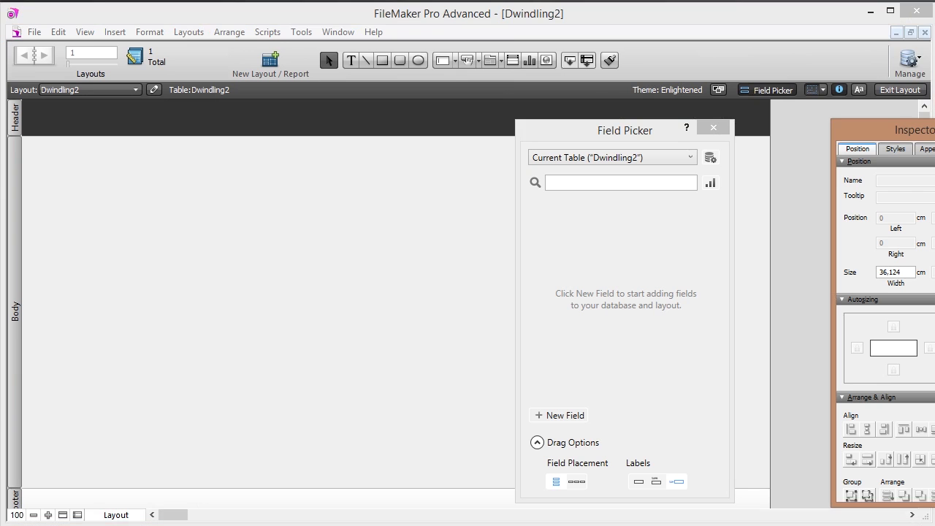
- Close the Field Picker, show the formatting bar and move the Inspector fully into view below it
left_click_drag(934, 126, 870, 112)
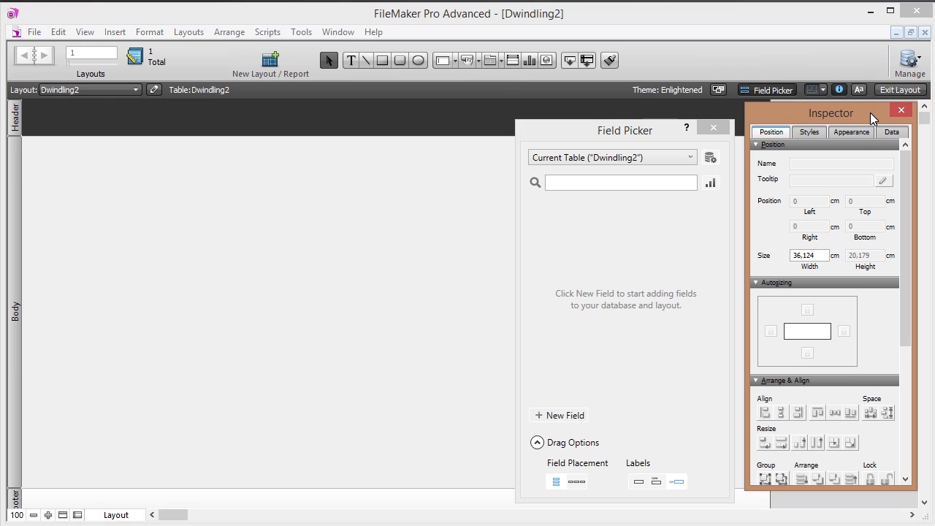
left_click(629, 137)
left_click(708, 122)
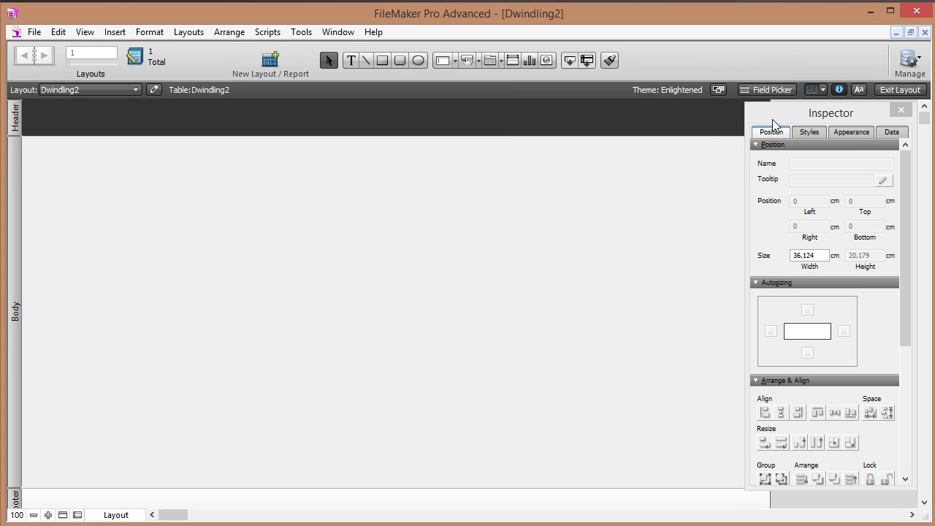
left_click(858, 91)
left_click_drag(848, 107, 842, 125)
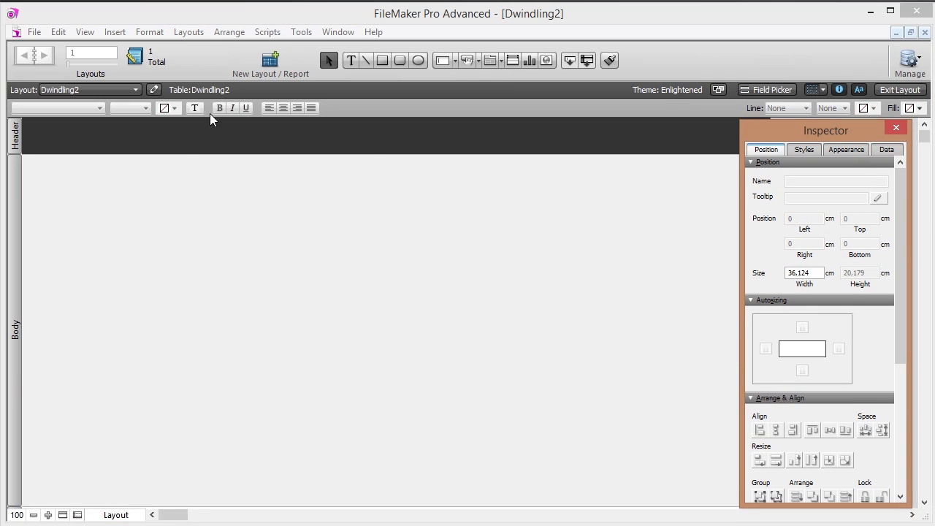
- Open the database definition and delete the default Dwindling2 table along with its occurrences in the graph
left_click(34, 32)
mouse_move(134, 167)
left_click(221, 166)
left_click_drag(110, 114, 106, 22)
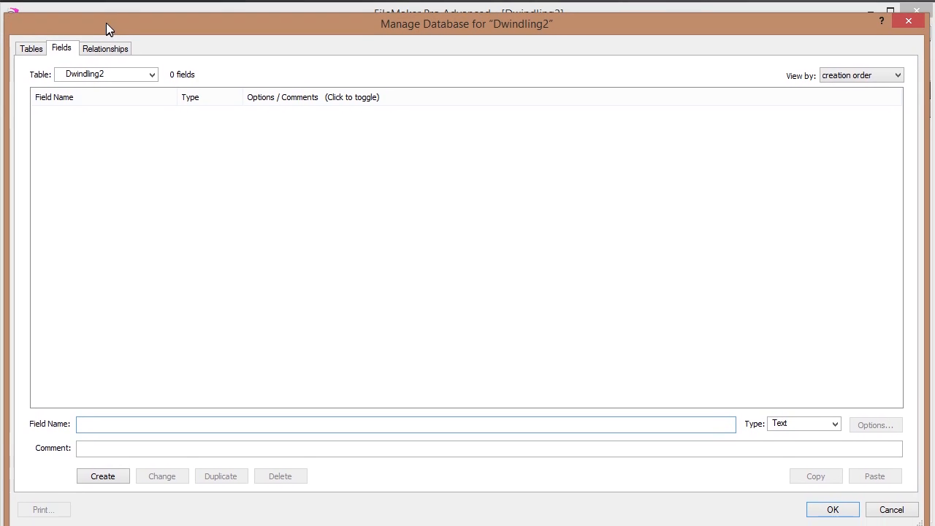
left_click(41, 49)
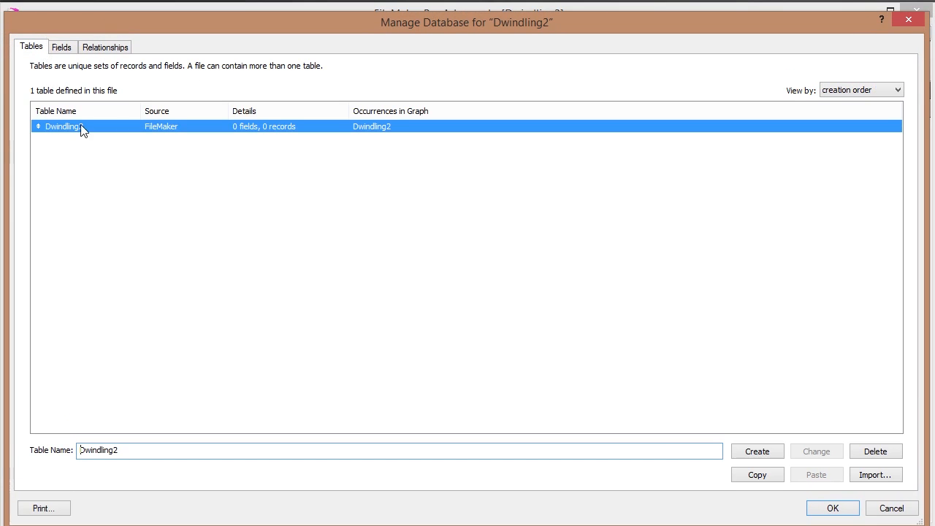
left_click(877, 451)
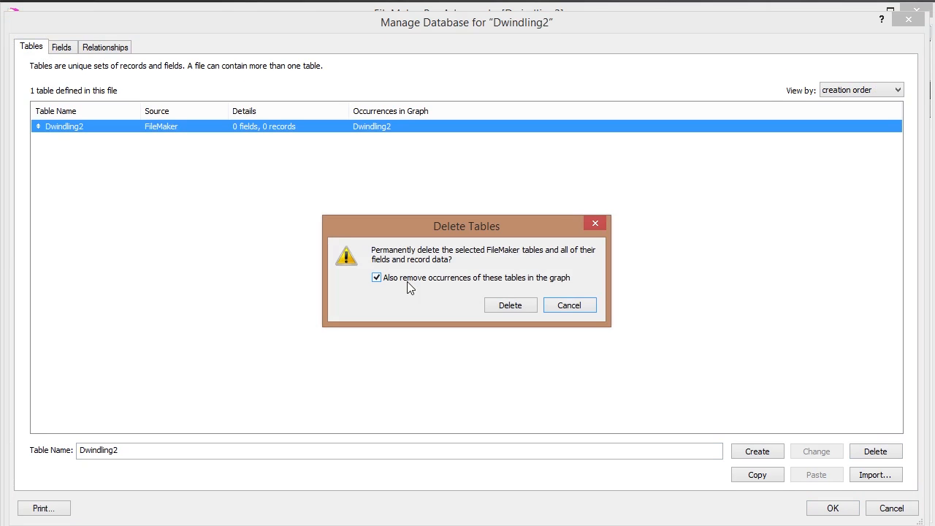
left_click(518, 311)
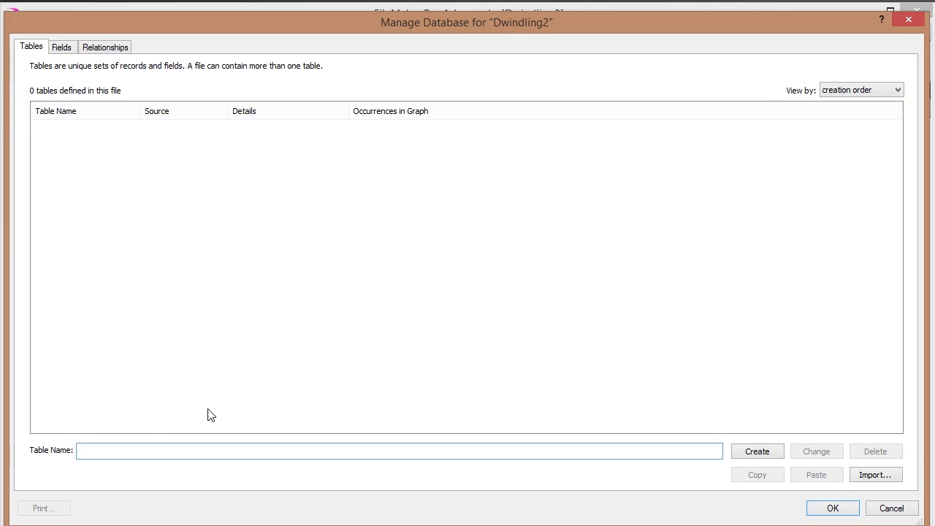
- Create three tables named Jobs, People and Join_Jobs_People
type("Jobs")
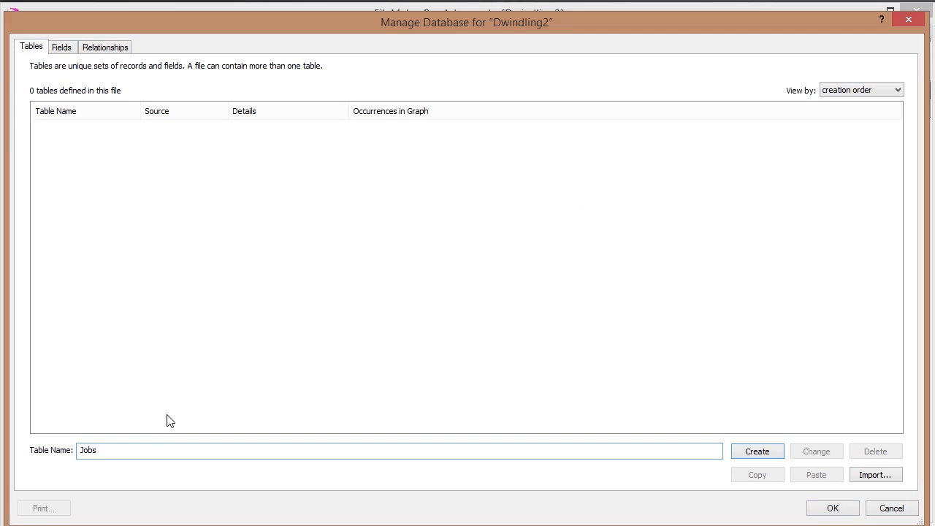
key("Return")
type("People")
key("Return")
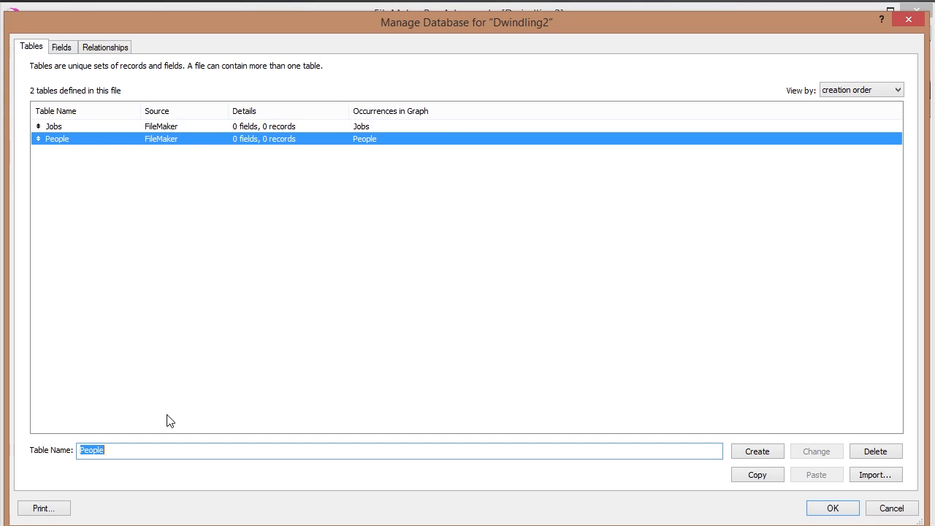
type("Join")
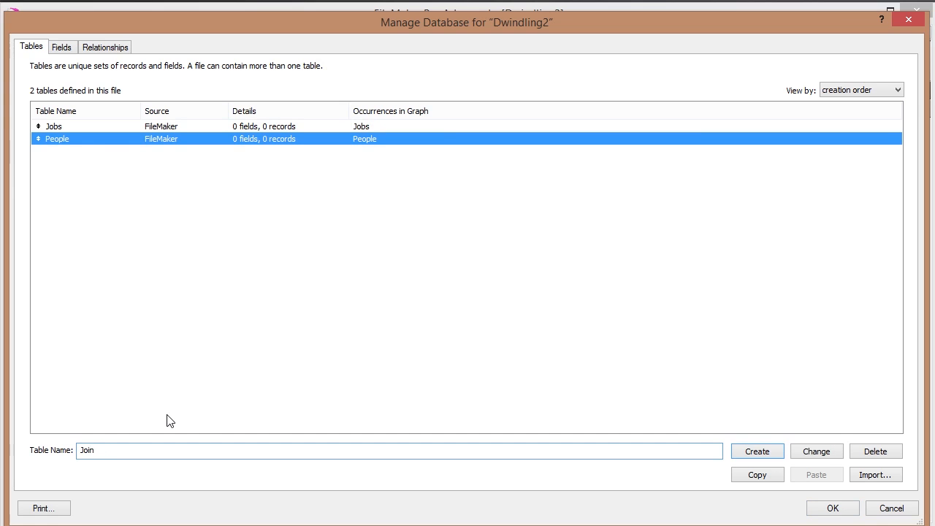
type("_Jobs_People")
key("Return")
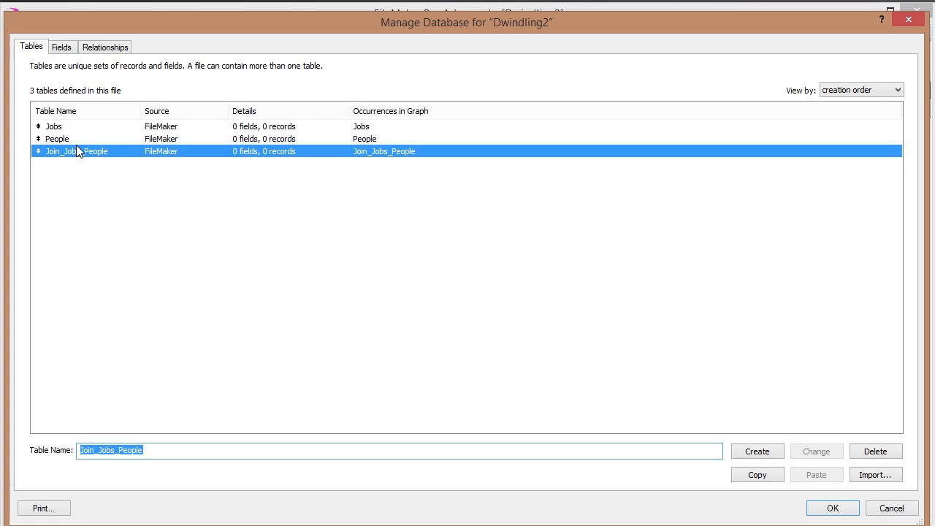
- Create a Number field named Id in the Jobs table
left_click(62, 128)
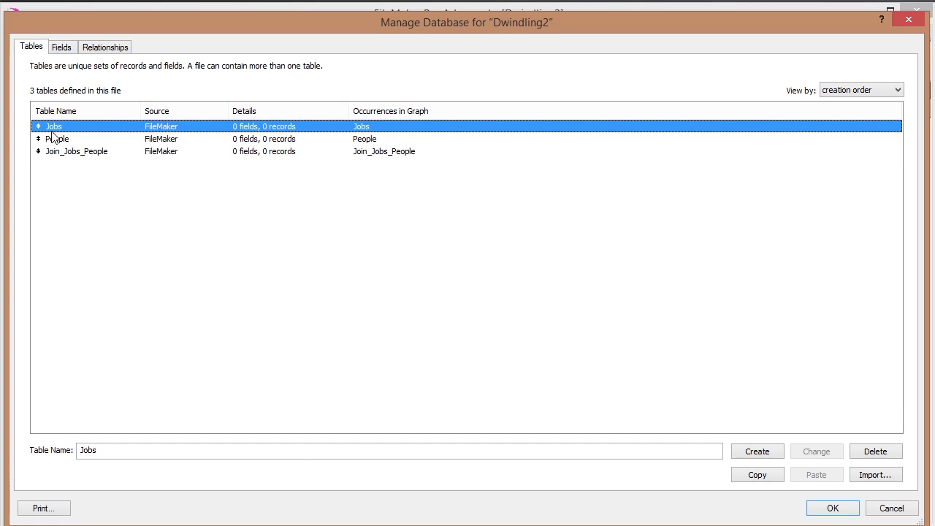
double_click(58, 127)
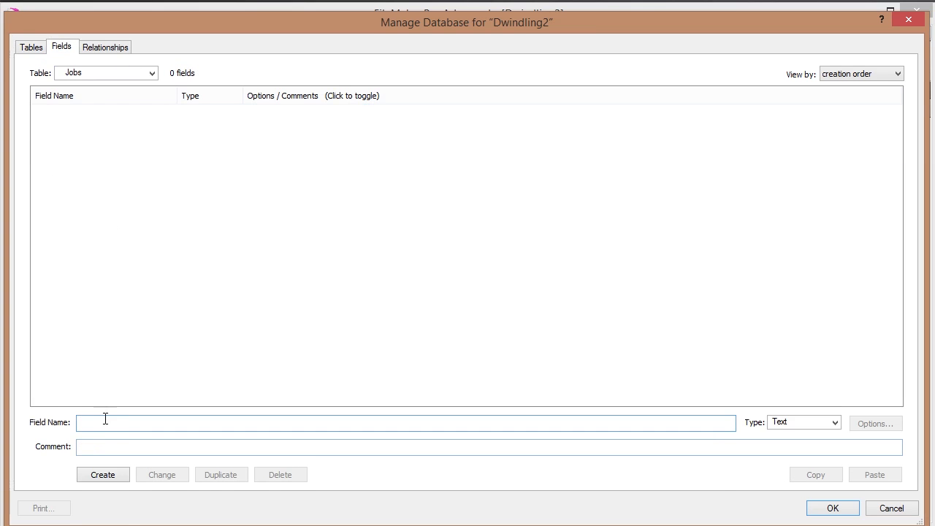
type("Id")
key("Tab")
key("n")
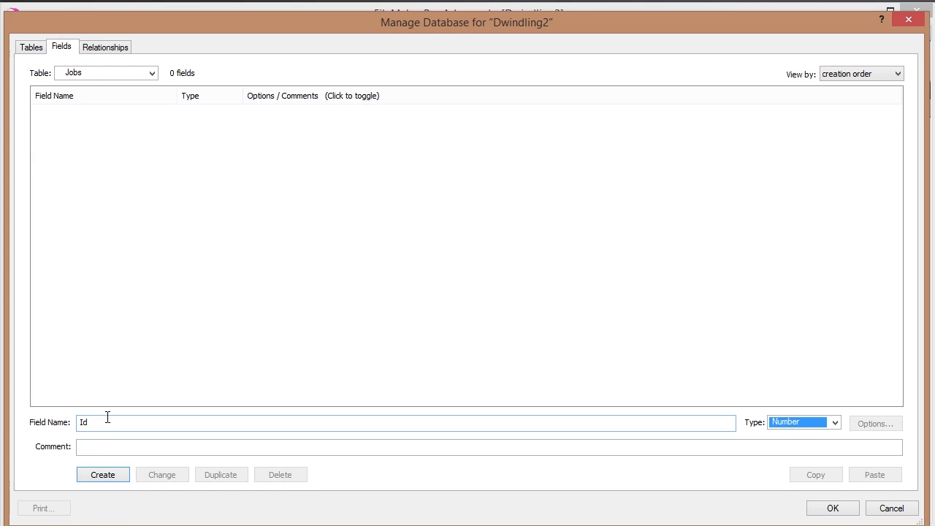
key("Return")
- Set the Jobs table's Id field to auto-enter a serial number on creation
double_click(128, 117)
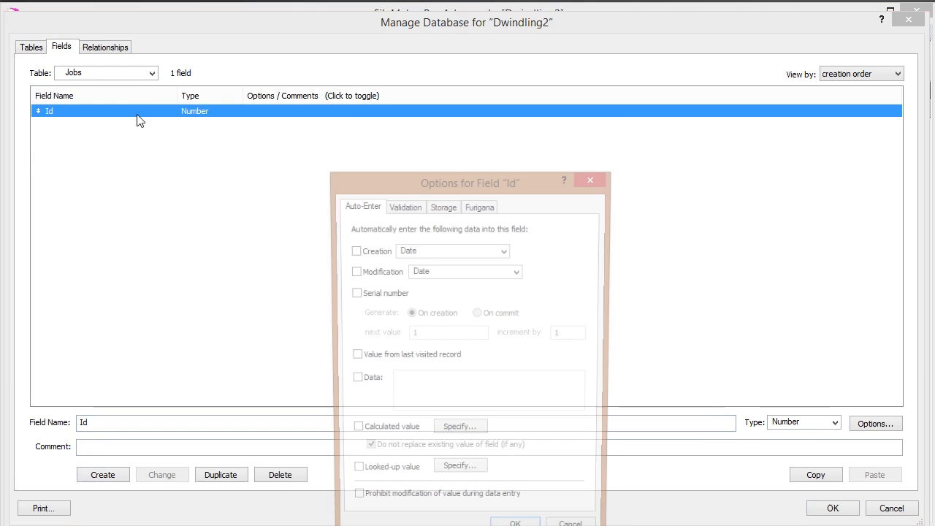
left_click(361, 294)
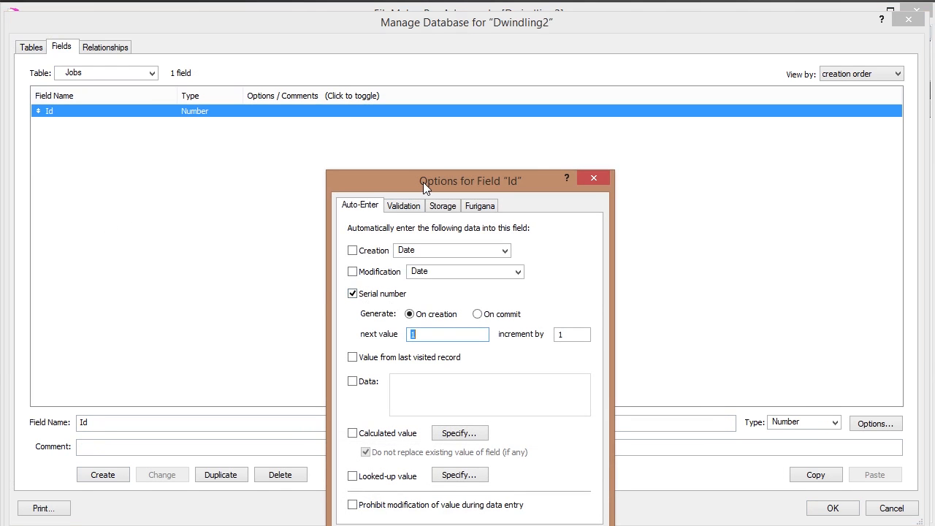
left_click_drag(423, 181, 424, 95)
left_click(509, 457)
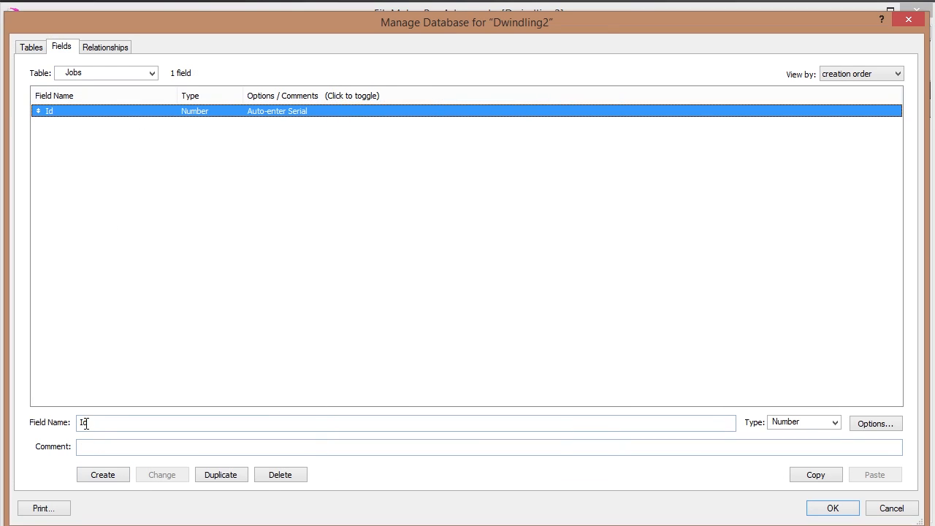
- Create a Text field named Job in the Jobs table
type("Jonb")
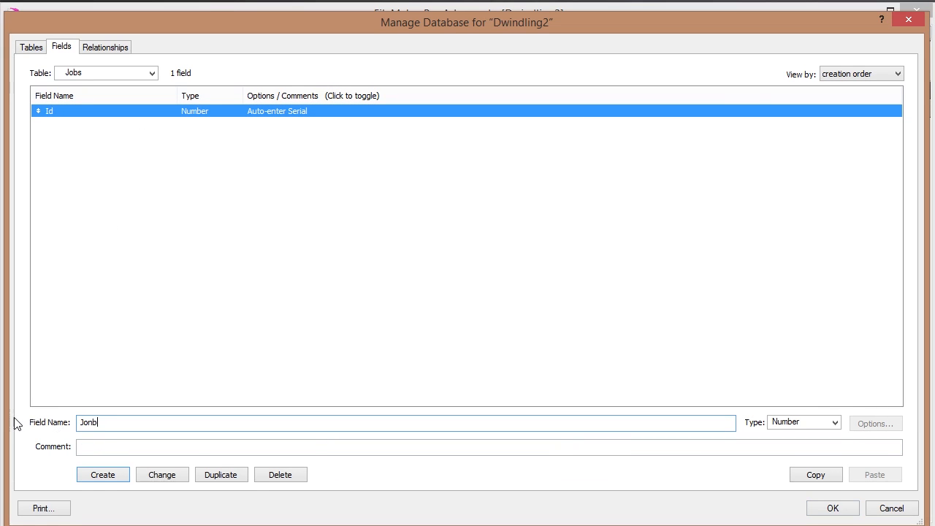
type("b")
key("Tab")
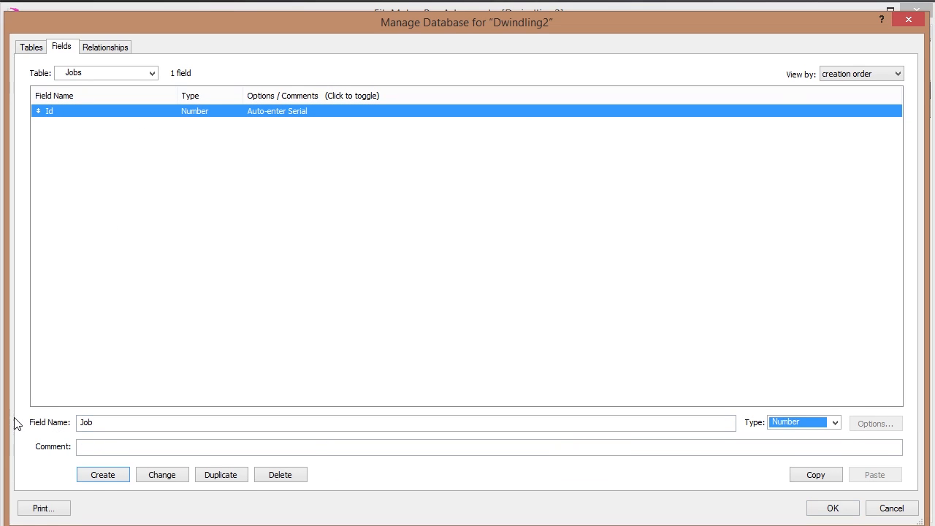
key("t")
key("Return")
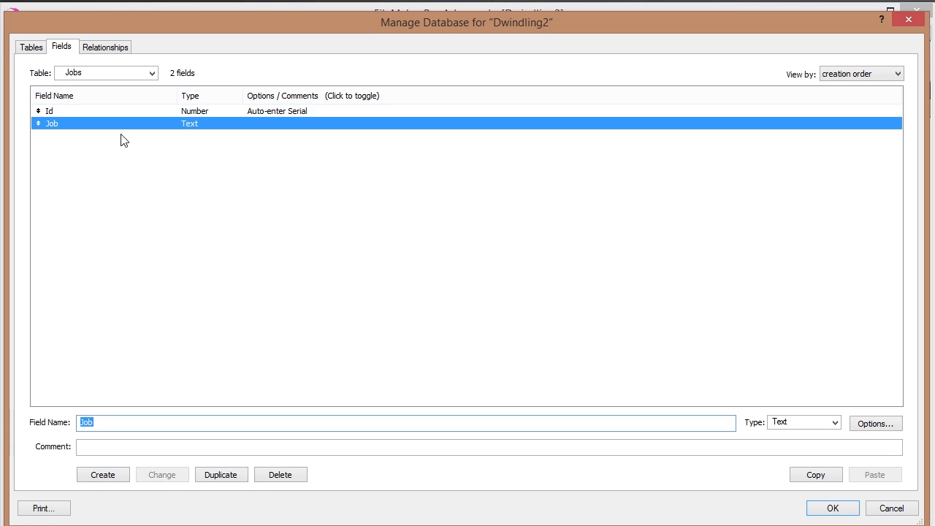
- Create a Number field named Id in the People table and set it to auto-enter a serial number on creation
left_click(100, 73)
left_click(82, 109)
left_click(95, 422)
type("Id")
key("Tab")
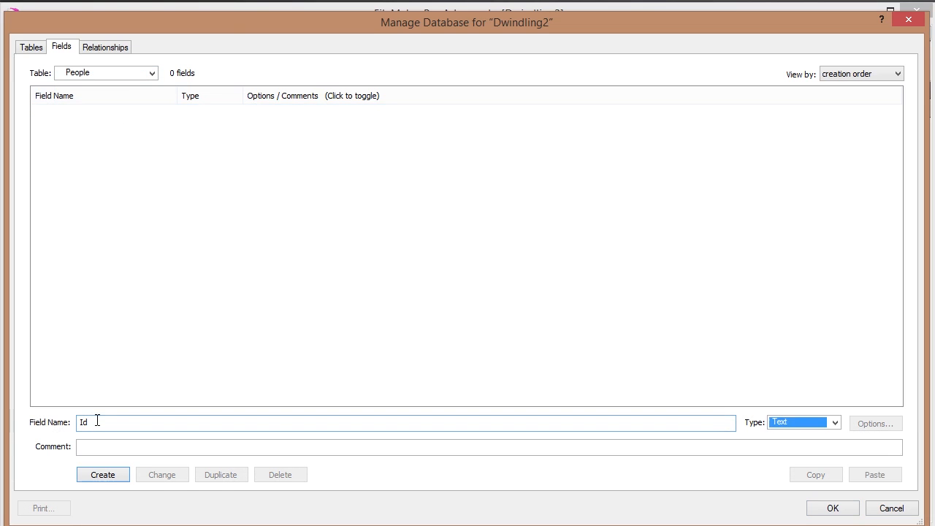
key("n")
key("Return")
double_click(113, 113)
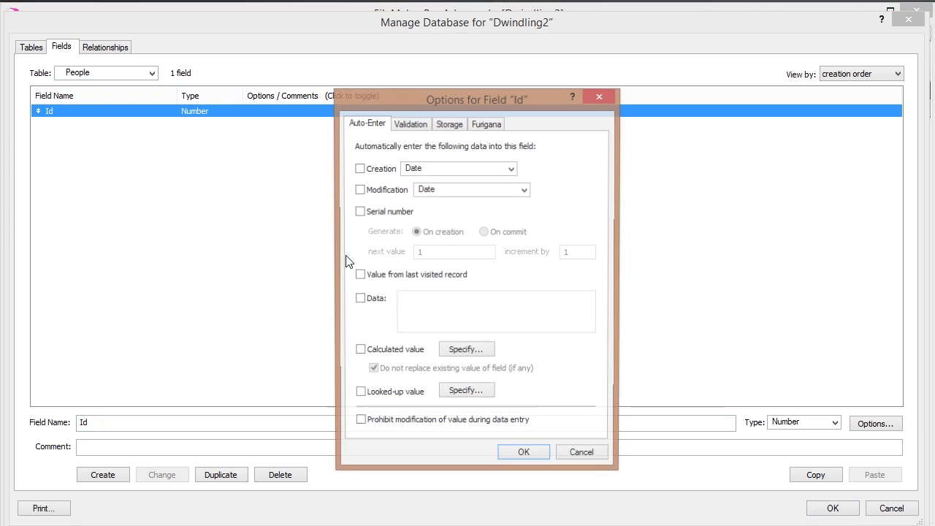
left_click(358, 212)
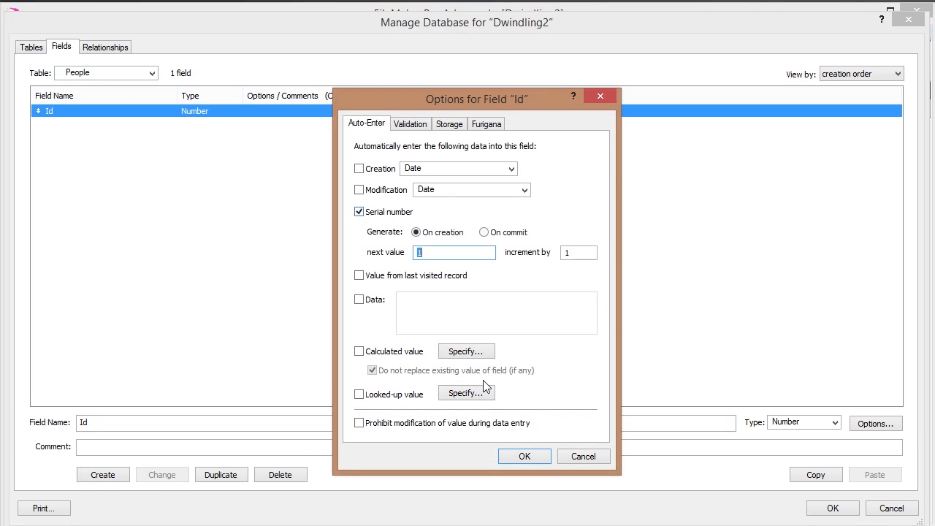
left_click(523, 455)
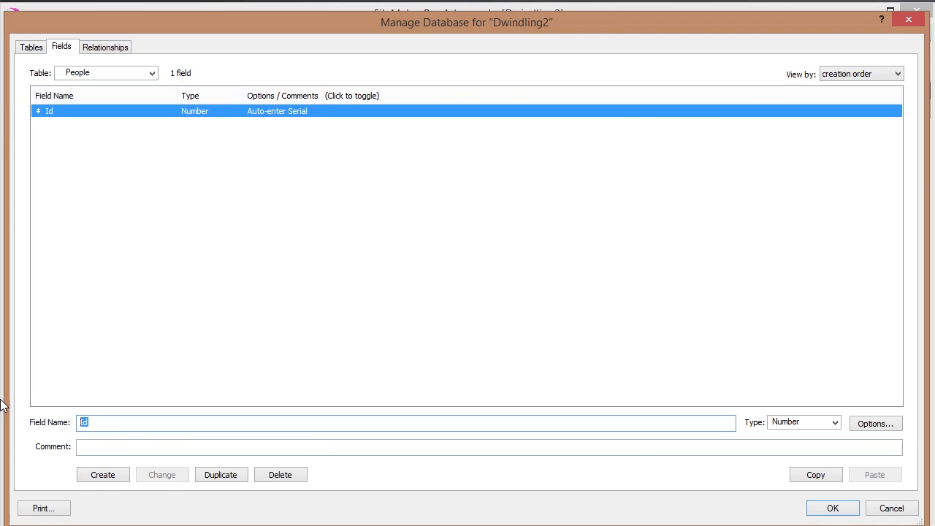
- Create a Text field named Name in the People table
type("Name")
key("Tab")
key("t")
key("t")
key("t")
key("Return")
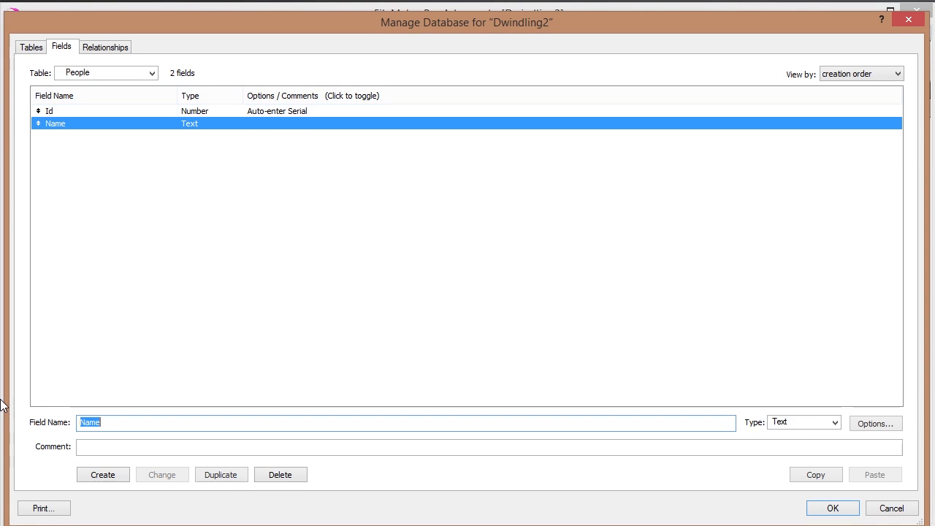
- Create a Number field named Id in the Join_Jobs_People table and set it to auto-enter a serial number on creation
left_click(105, 73)
left_click(89, 117)
left_click(94, 73)
left_click(108, 76)
left_click(103, 428)
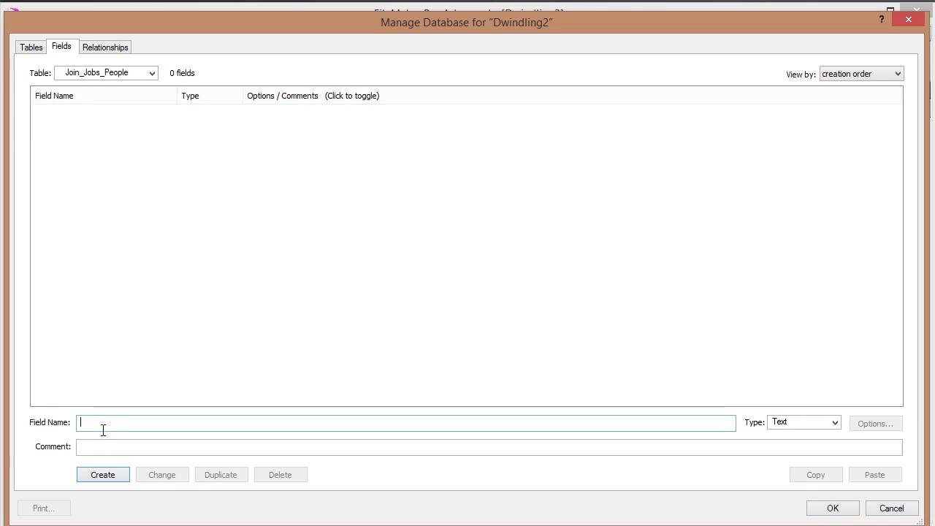
type("Id")
key("ctrl+n")
key("Return")
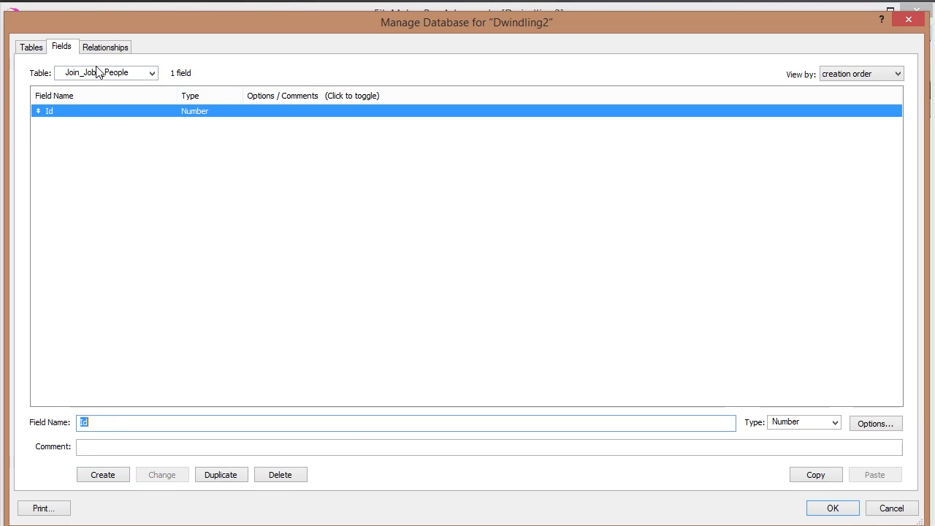
double_click(103, 111)
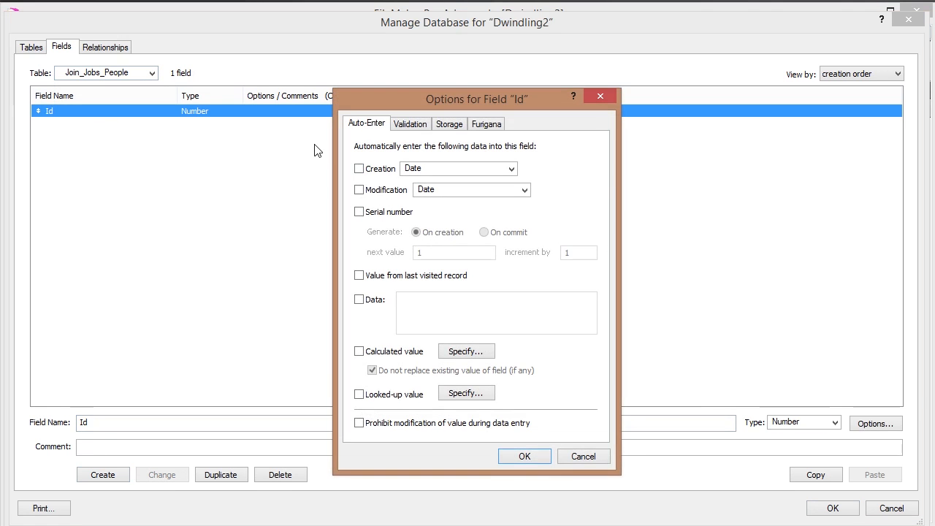
left_click(358, 212)
left_click(511, 456)
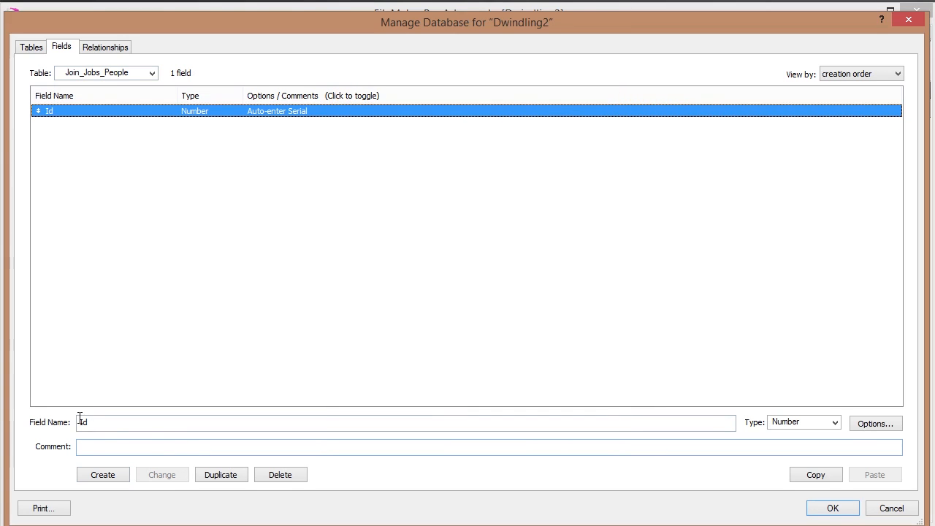
- Add two Number fields named JobIdFk and PeopleIdFk to the Join_Jobs_People table
type("Job")
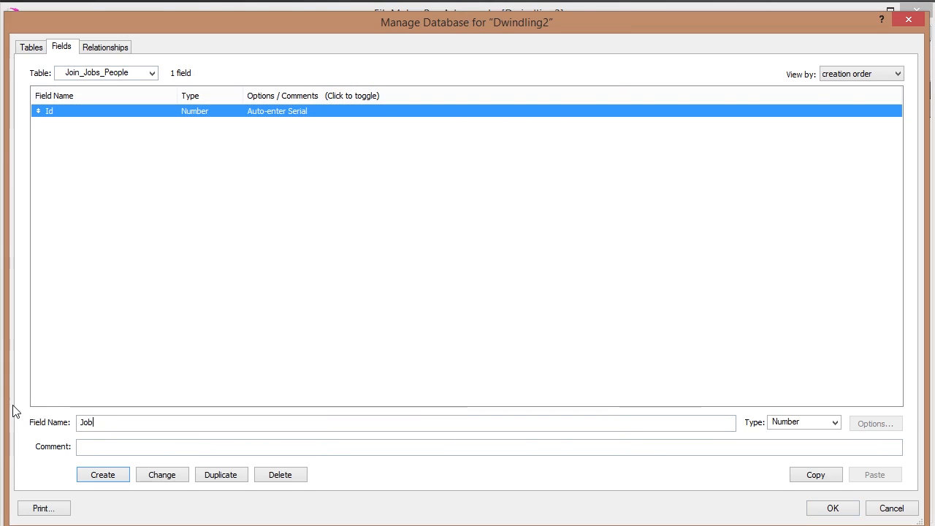
type("IdFk")
key("Tab")
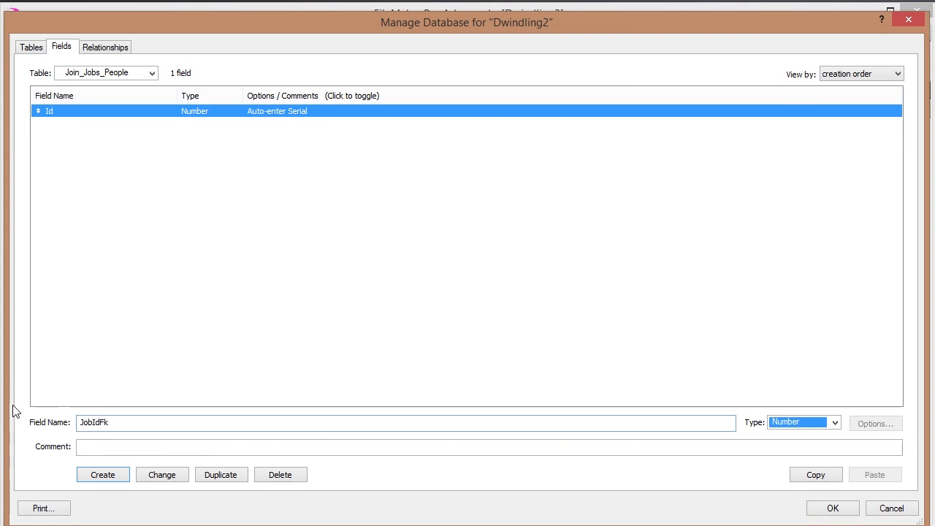
key("Return")
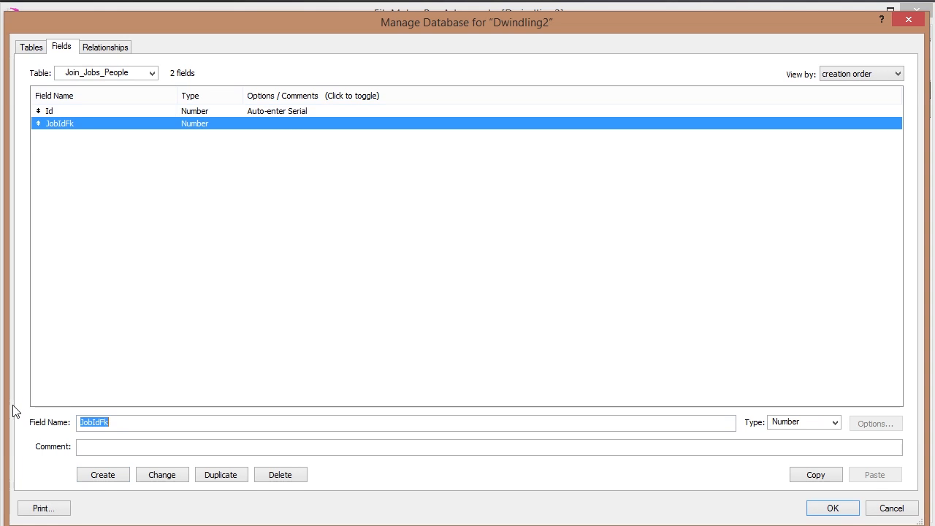
type("People")
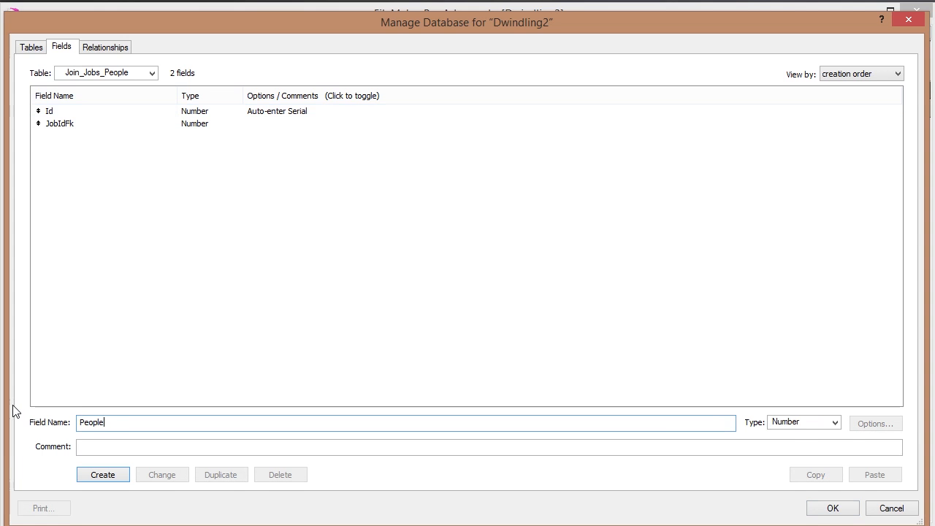
key("Tab")
key("Return")
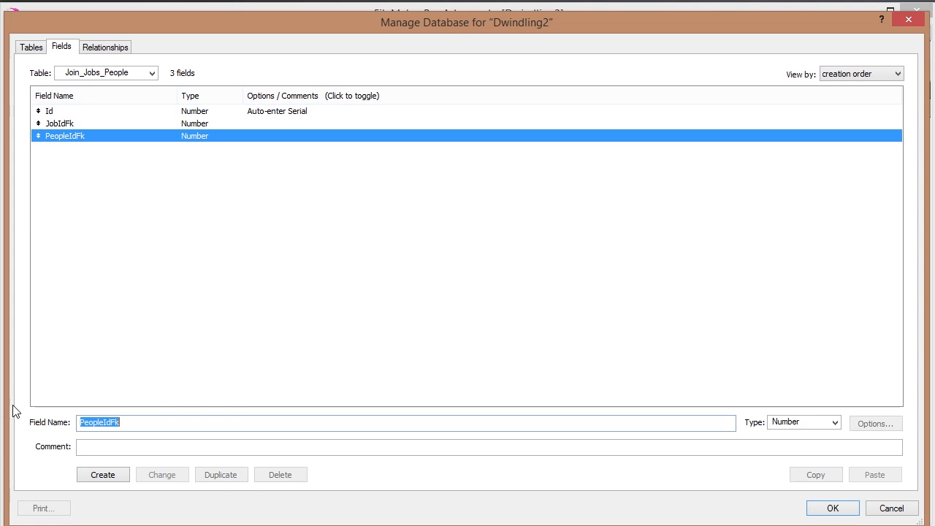
- In the relationships graph, place Join_Jobs_People between Jobs and People, and relate Jobs Id to JobIdFk and People Id to PeopleIdFk
left_click(94, 51)
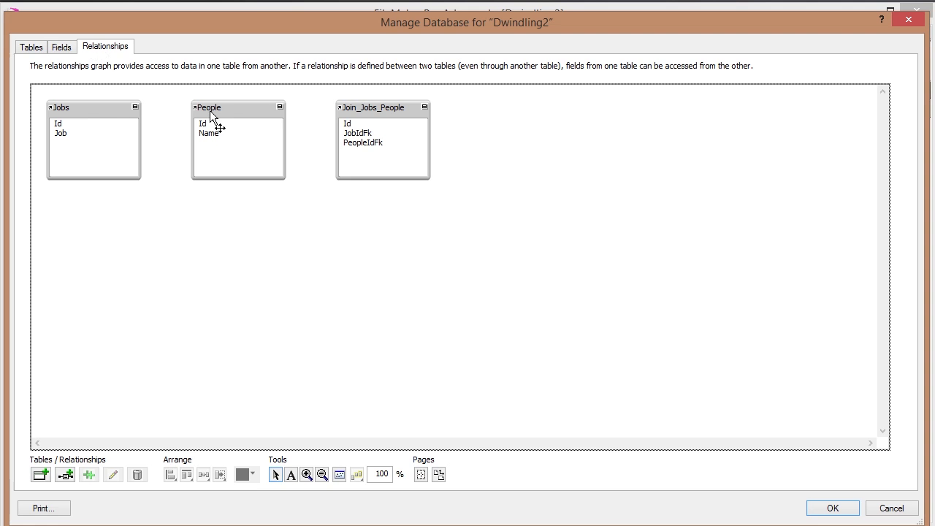
left_click(106, 111)
left_click(238, 115)
left_click_drag(398, 115, 235, 222)
left_click_drag(237, 116, 387, 120)
left_click_drag(214, 210, 226, 149)
mouse_move(57, 123)
left_mouse_down()
mouse_move(161, 171)
mouse_move(202, 173)
left_mouse_up()
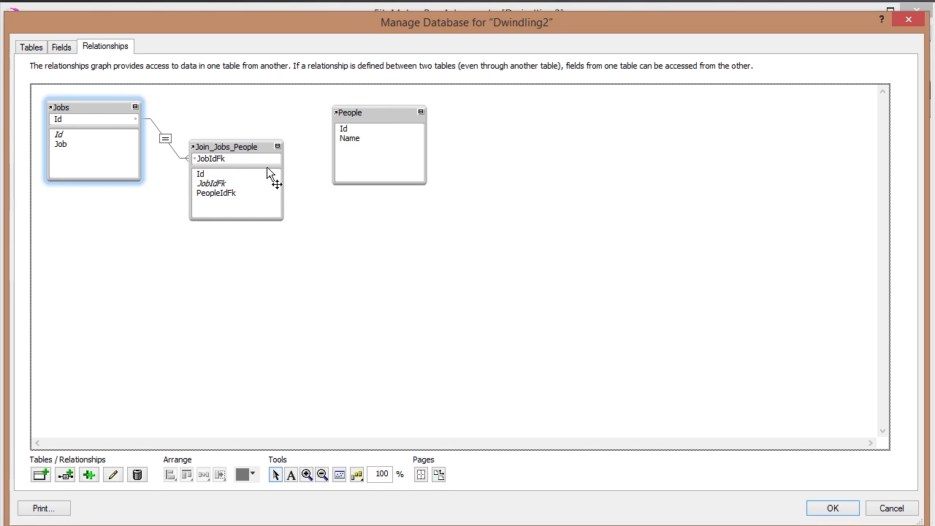
left_click_drag(378, 109, 226, 206)
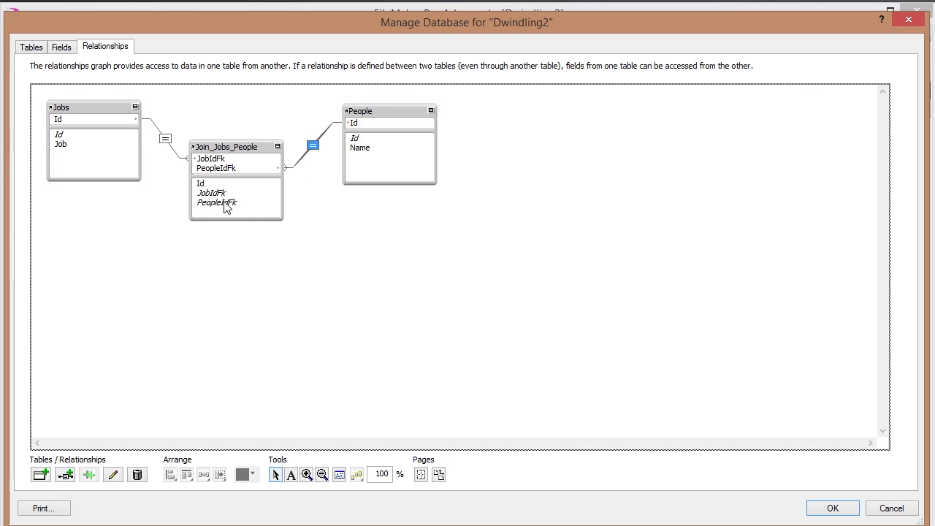
- Allow record creation and cascading deletion in Join_Jobs_People through its relationship with Jobs, and save the database definition
left_click(166, 141)
double_click(166, 142)
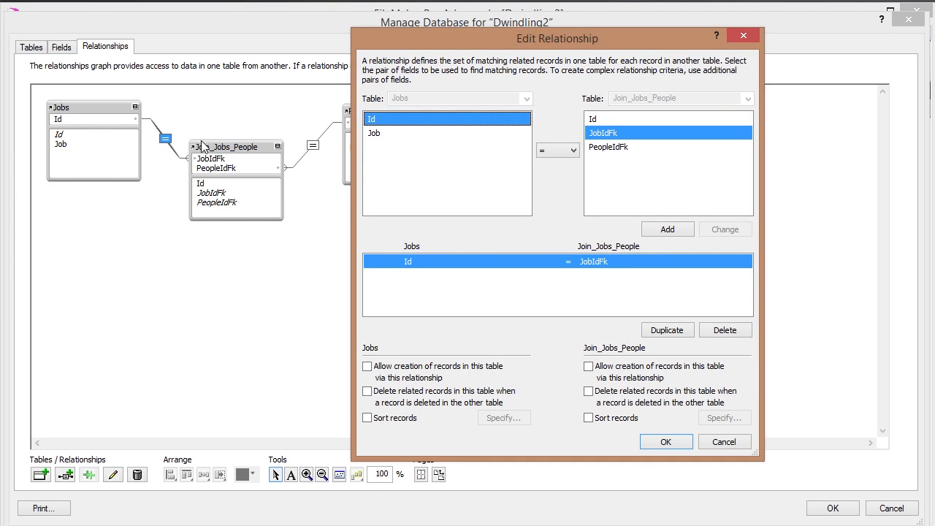
left_click(590, 367)
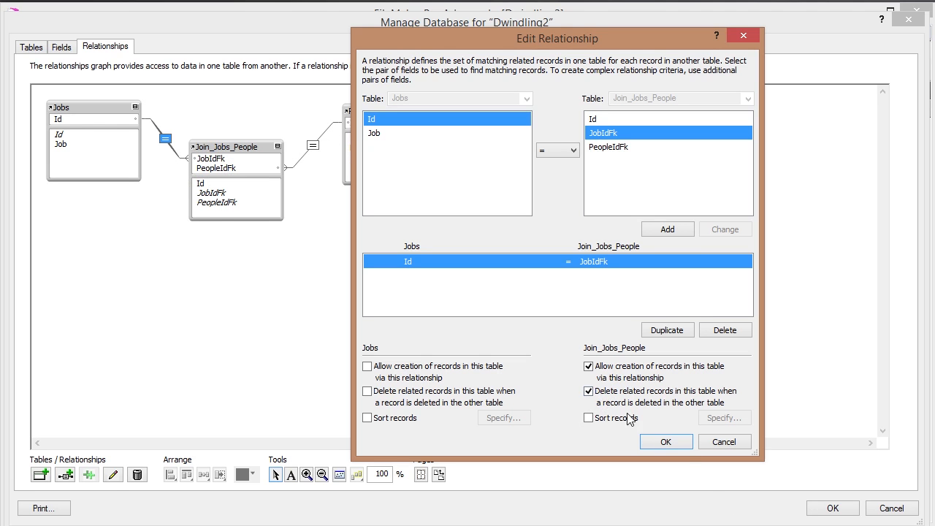
left_click(668, 442)
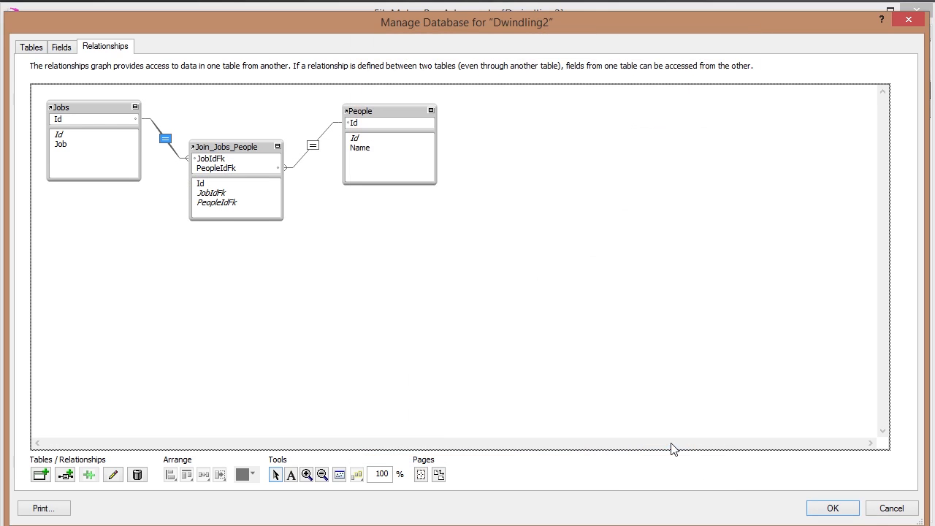
left_click(830, 508)
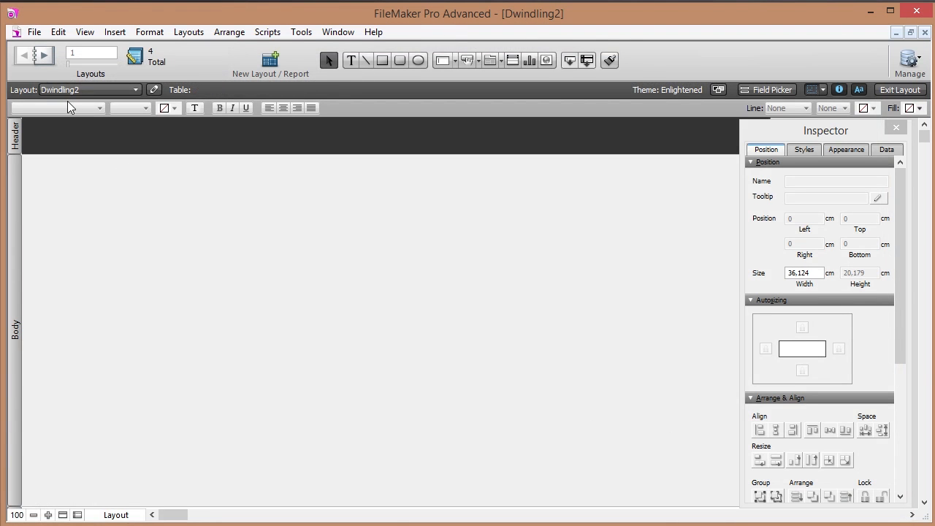
- Switch to the Jobs layout and delete the leftover Dwindling2 layout from the file
left_click(86, 89)
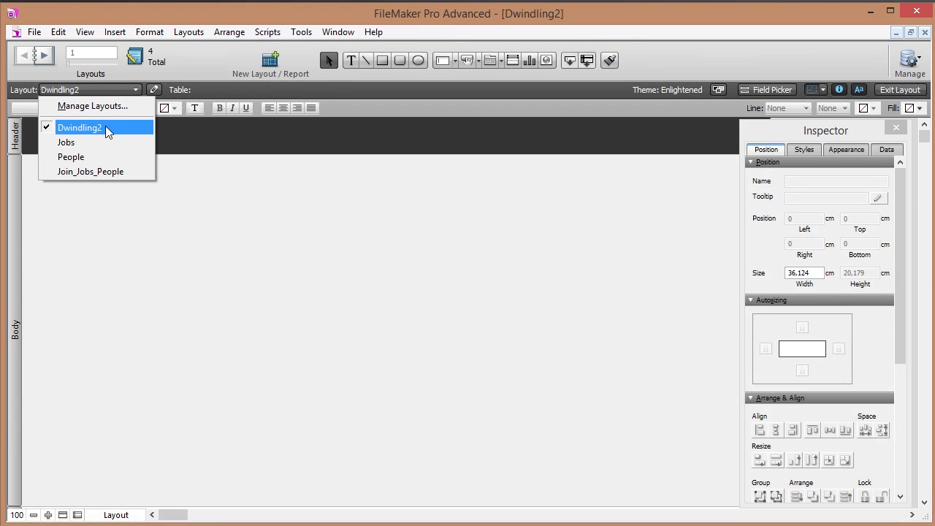
left_click(70, 143)
left_click(42, 37)
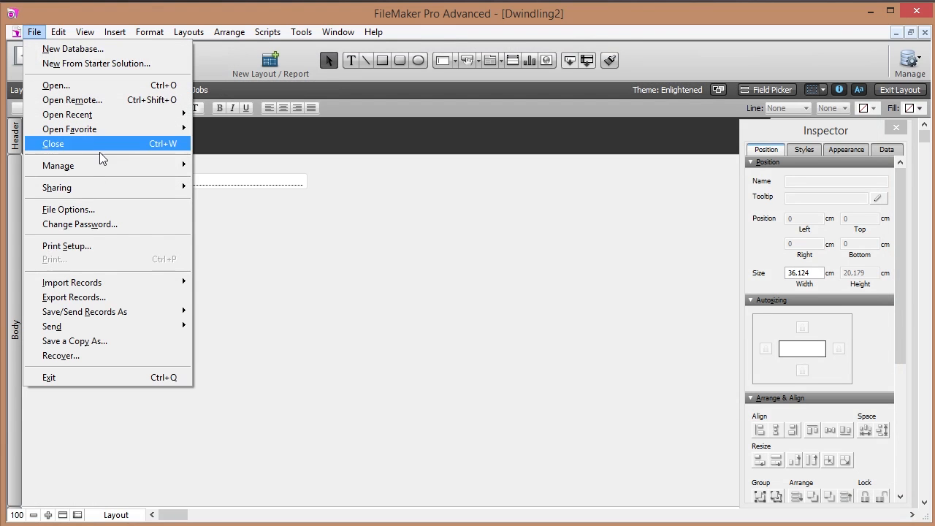
mouse_move(161, 166)
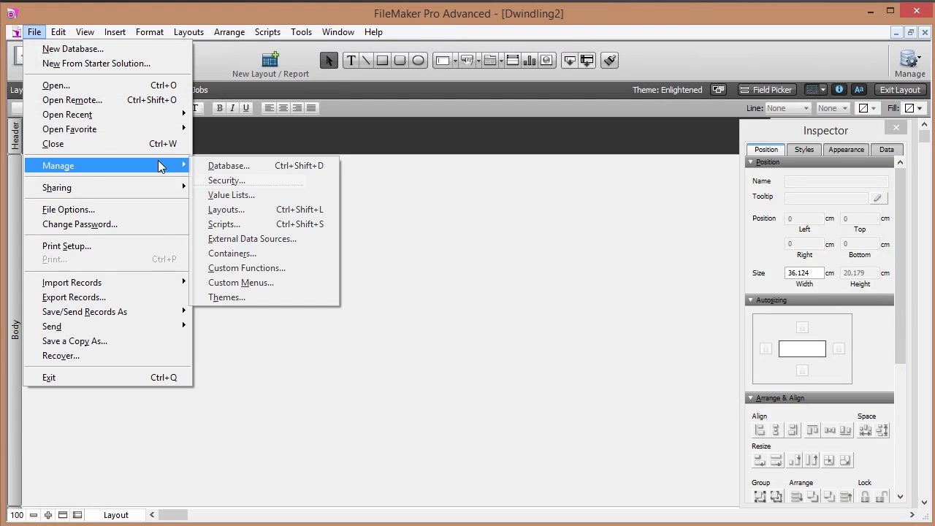
left_click(233, 209)
left_click(422, 115)
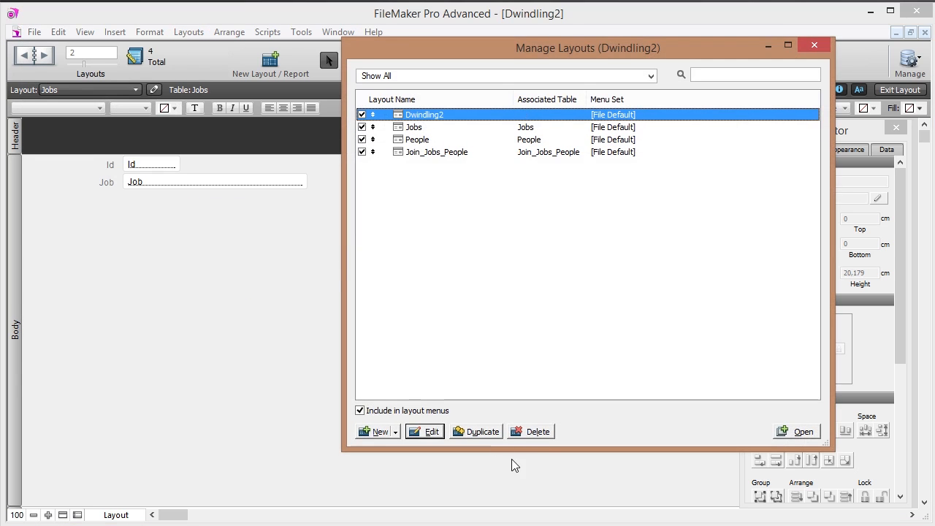
left_click(528, 432)
left_click(634, 273)
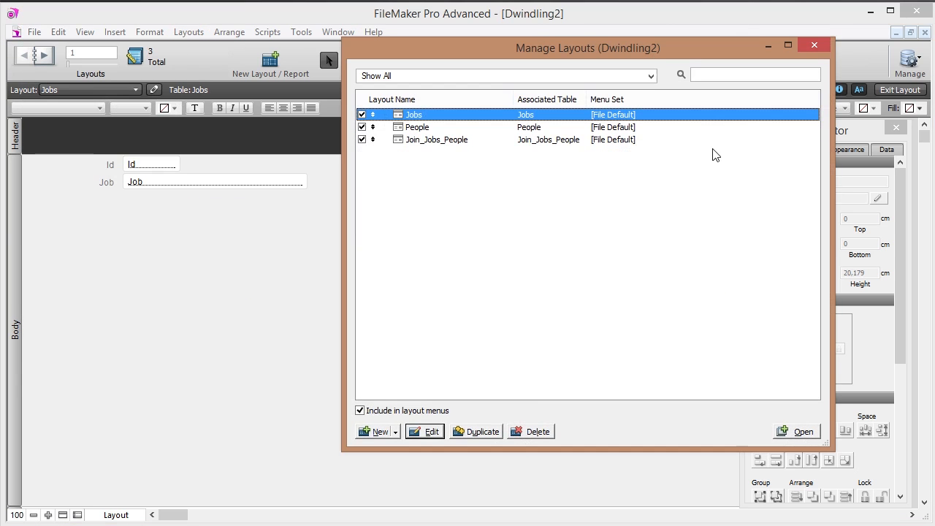
left_click(812, 45)
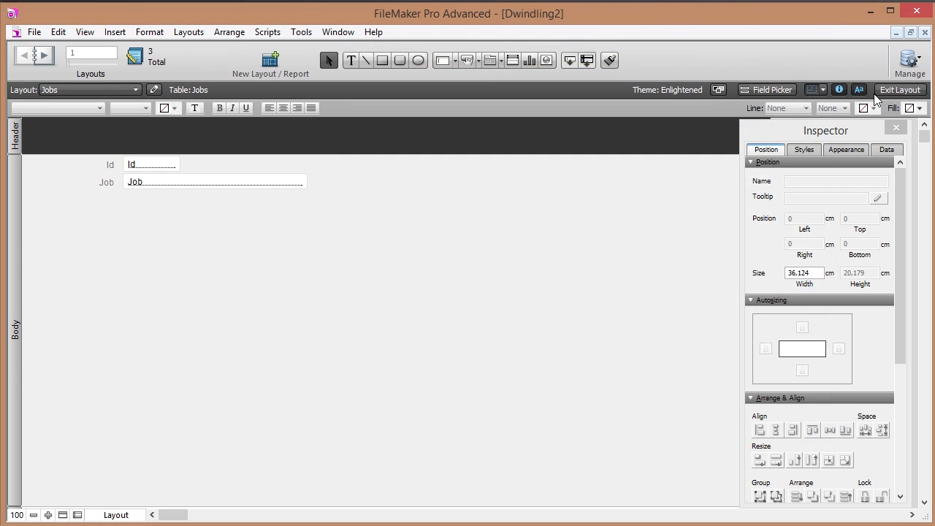
- Create a record in the Jobs layout with the job Check Inventory
key("ctrl+b")
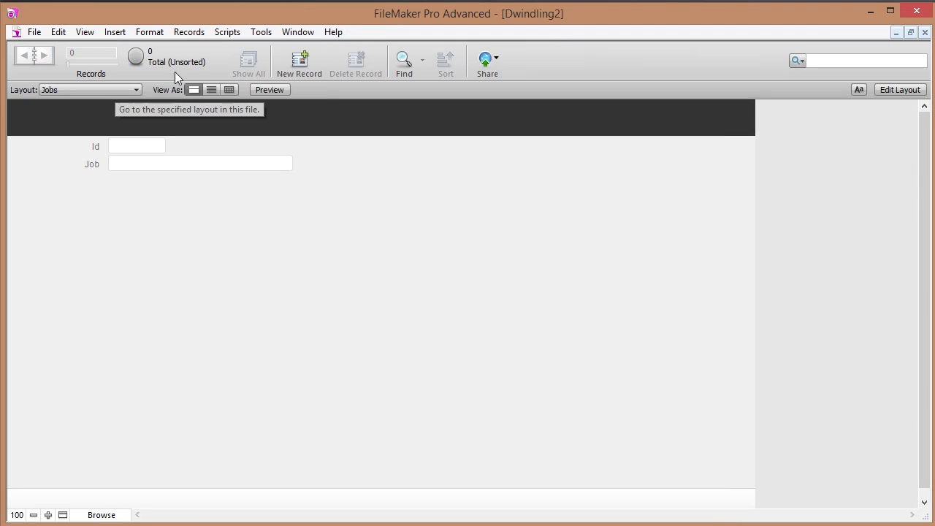
left_click(292, 62)
left_click(167, 164)
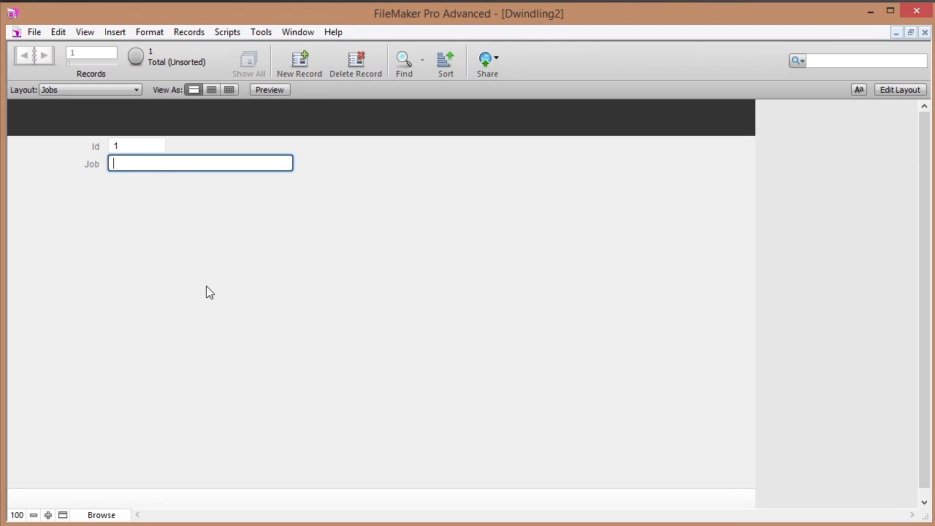
type("Check Inventory")
left_click(206, 292)
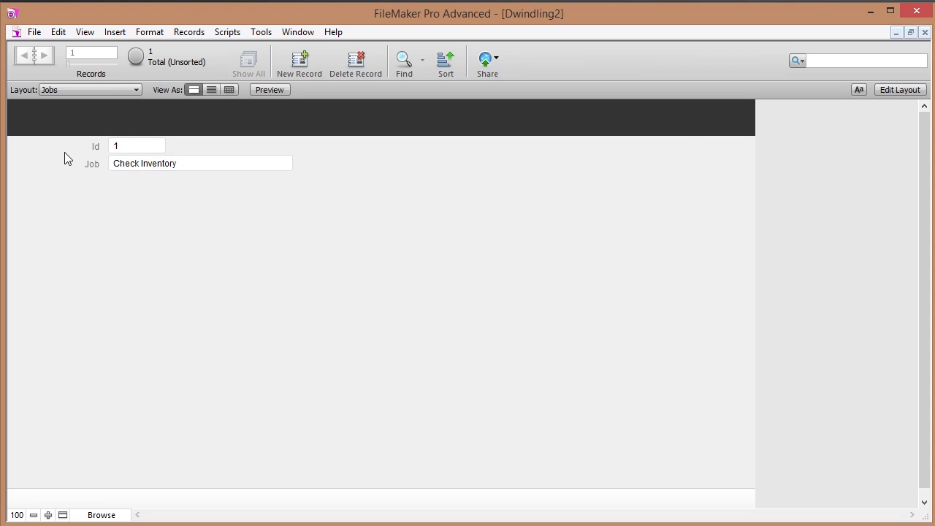
- Draw a portal about 10.6 by 10.4 cm on the Jobs layout, showing Join_Jobs_People records and allowing deletion of portal records
left_click(891, 90)
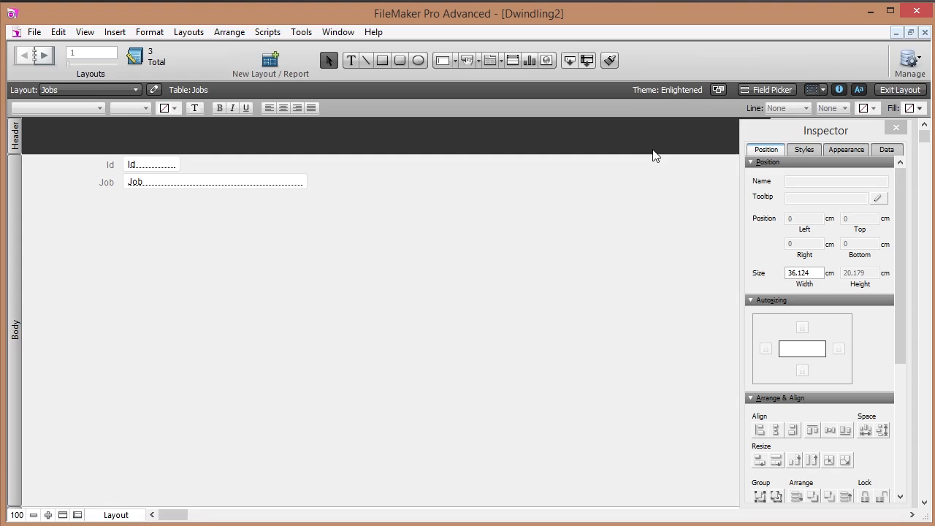
left_click(512, 61)
left_click_drag(368, 219, 587, 435)
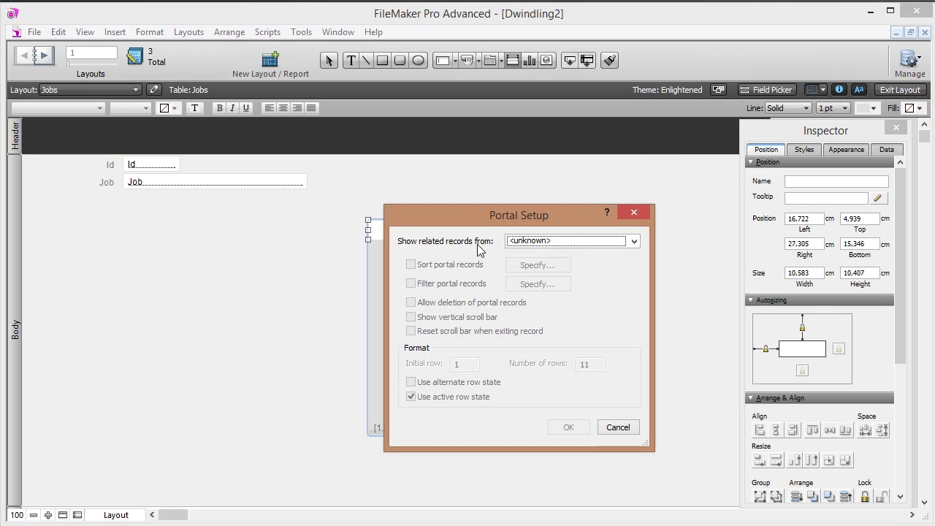
left_click(546, 240)
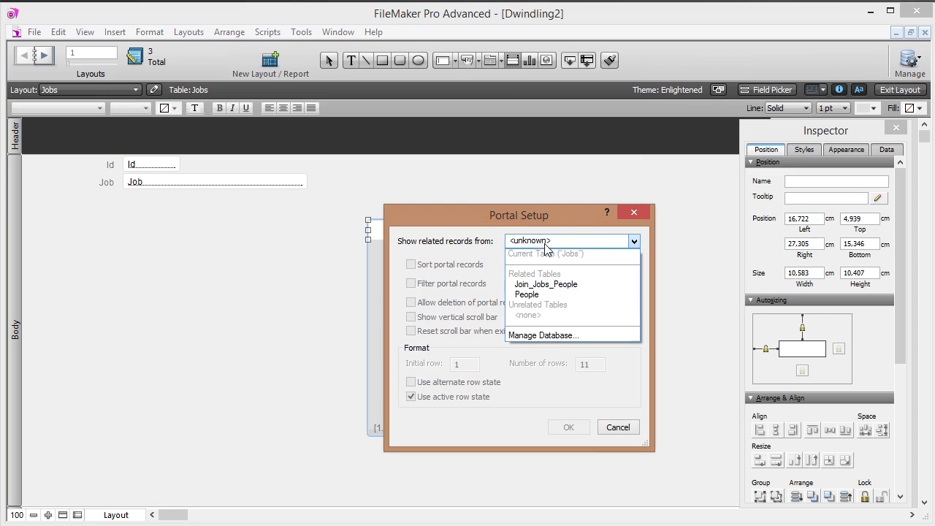
left_click(578, 282)
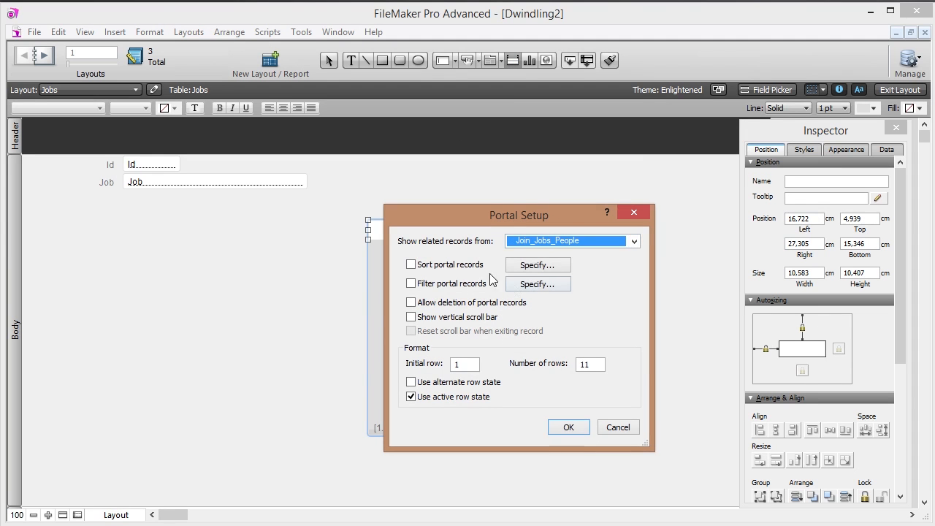
left_click(411, 304)
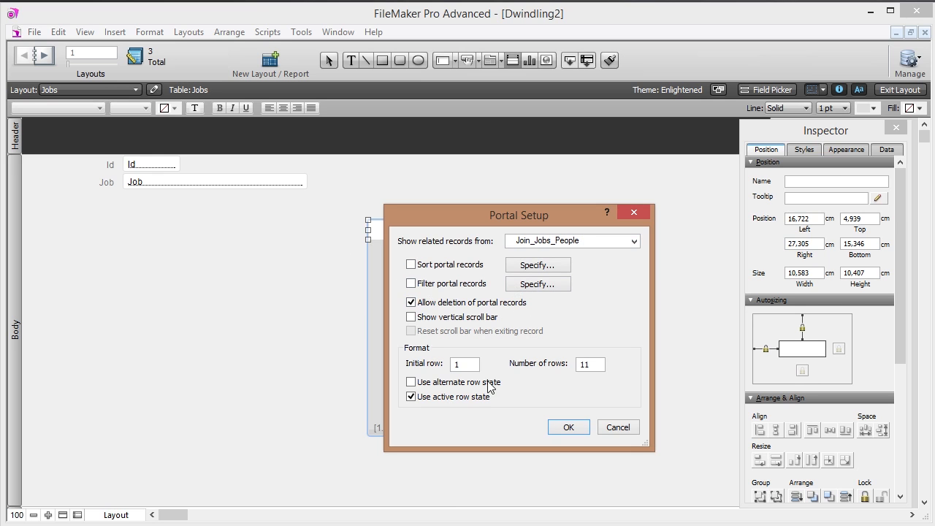
left_click(569, 428)
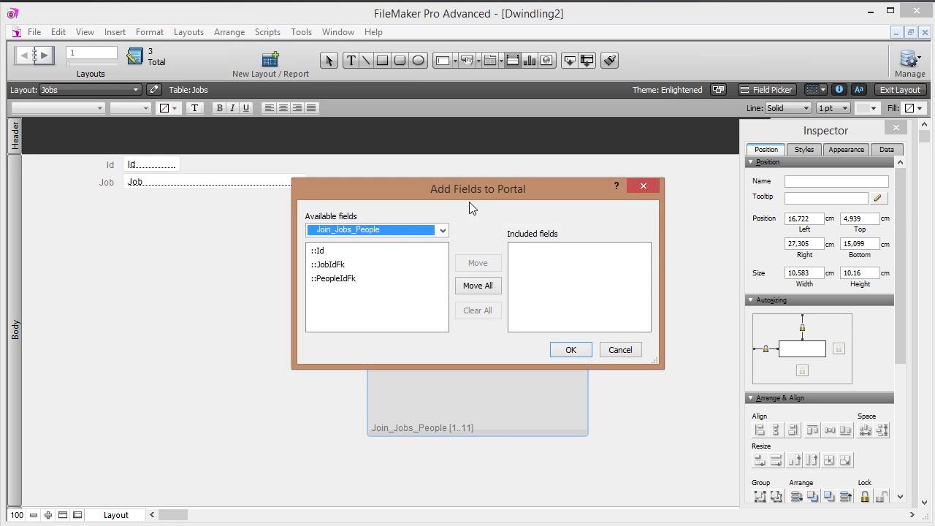
- Include only the PeopleIdFk field in the portal and shorten it to about 5.6 cm wide
left_click(328, 267)
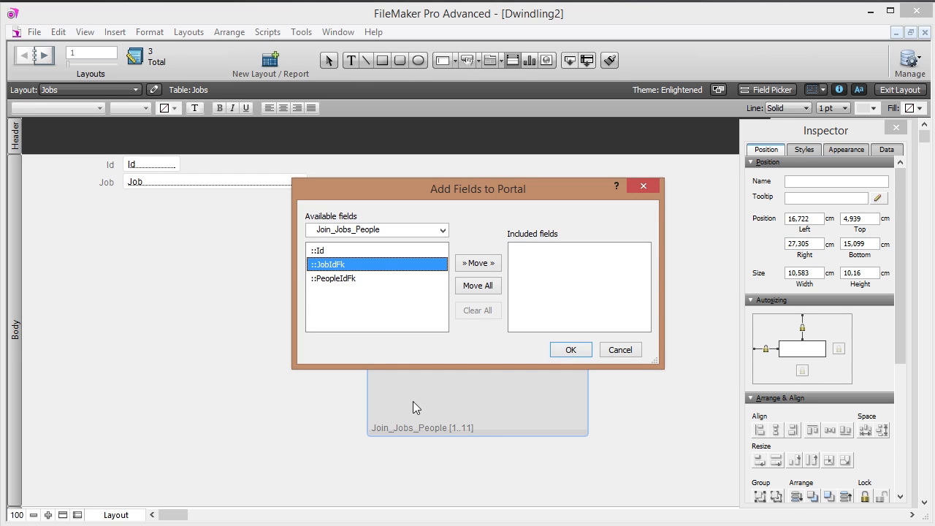
left_click(334, 282)
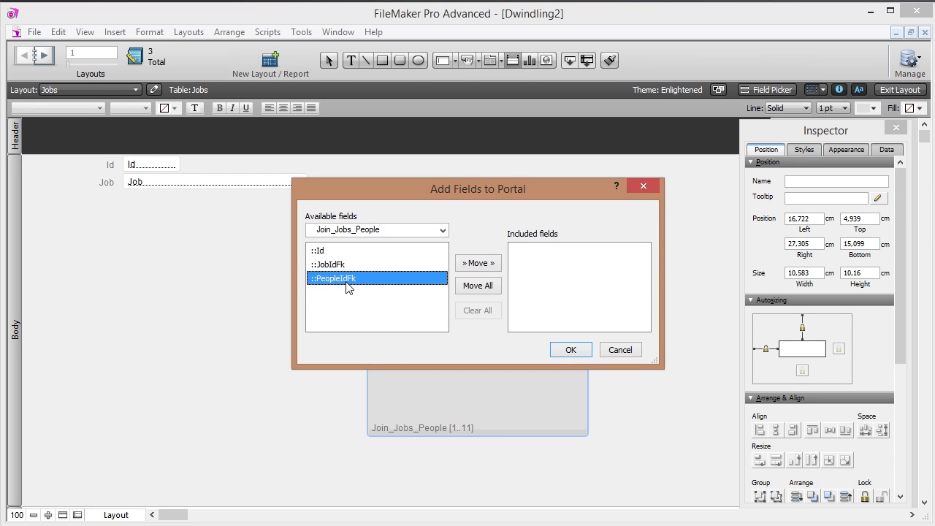
double_click(335, 282)
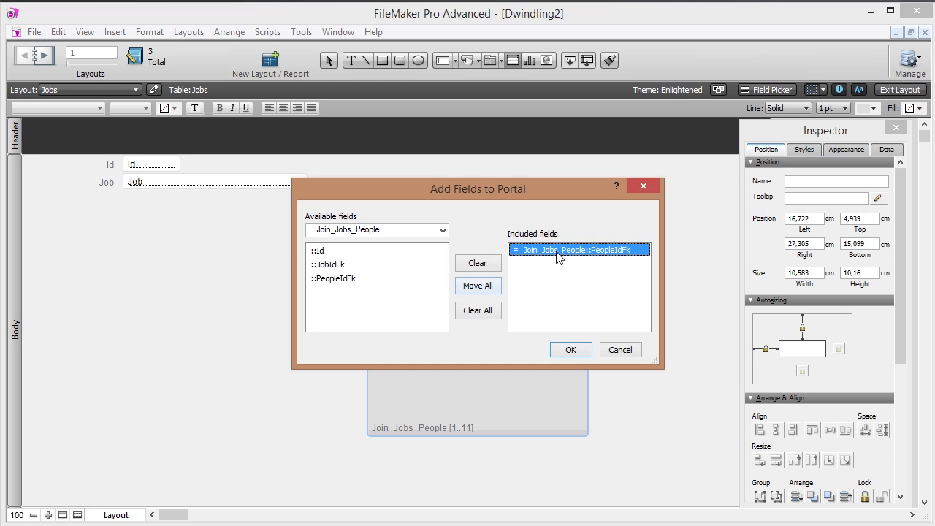
left_click(570, 351)
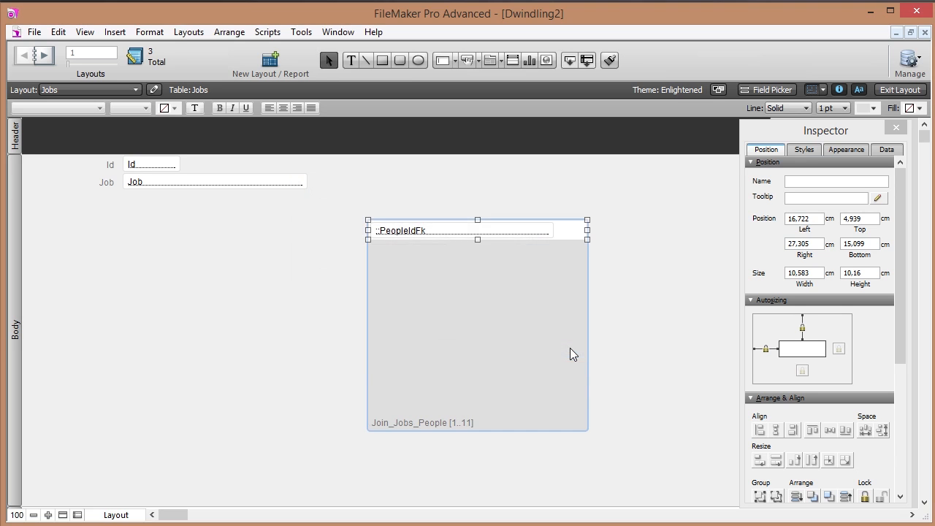
left_click(503, 233)
left_click_drag(553, 231, 485, 232)
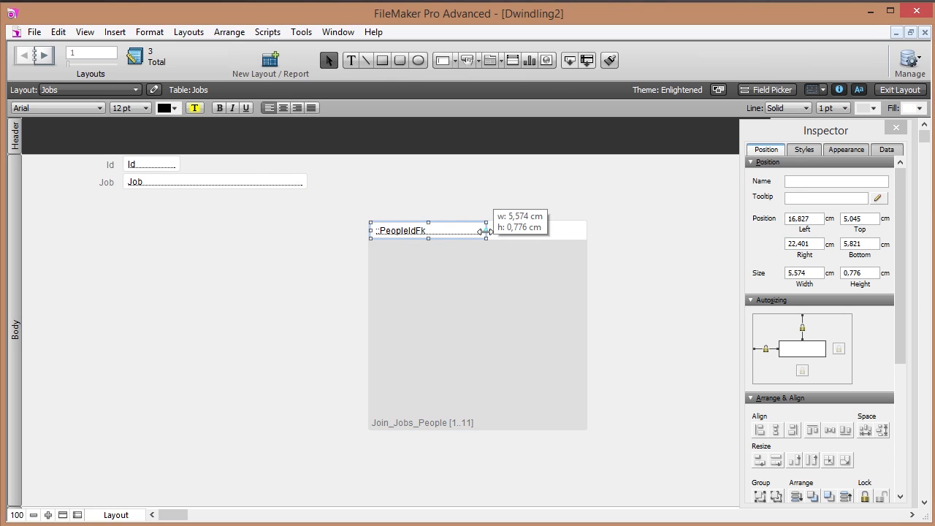
- Try out the portal's PeopleIdFk field on the Check Inventory record in Browse mode
left_click(899, 91)
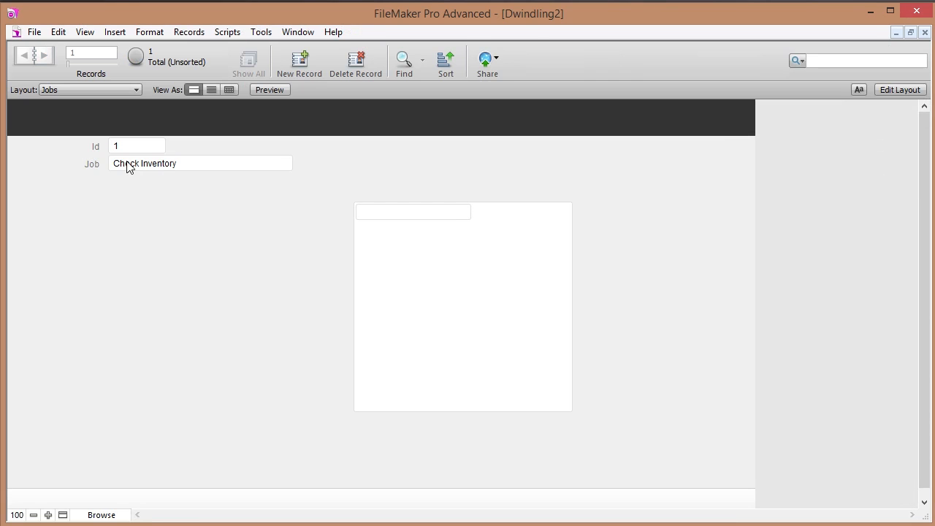
left_click(387, 212)
left_click(381, 241)
left_click(388, 215)
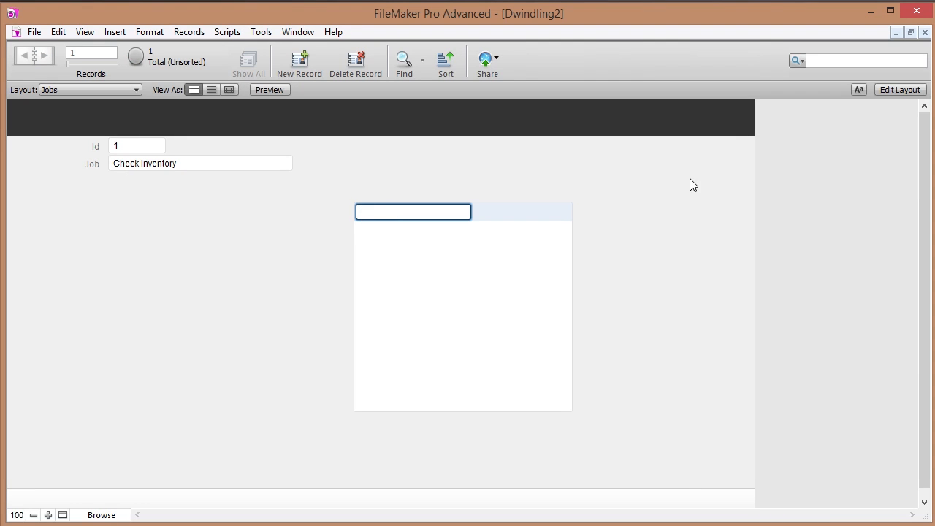
- In Layout mode, change the control style of the portal's PeopleIdFk field to a drop-down list
left_click(891, 89)
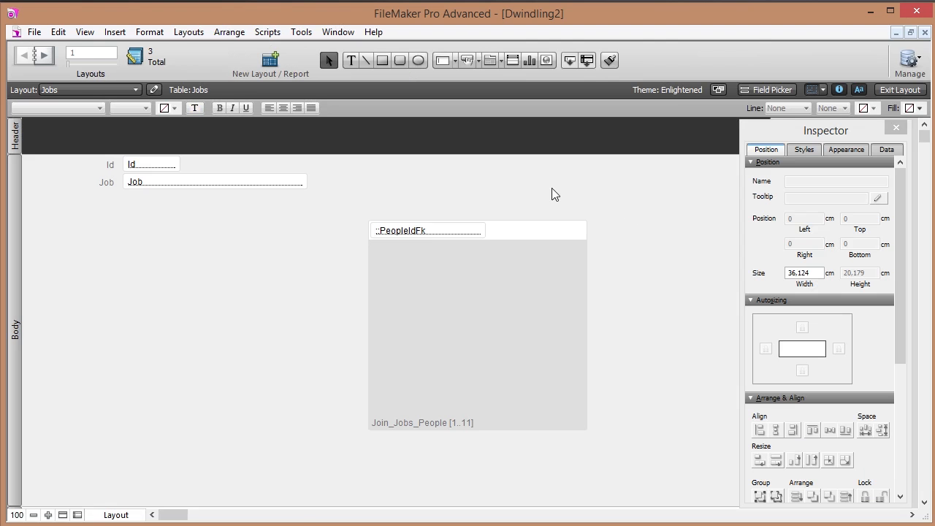
left_click(428, 232)
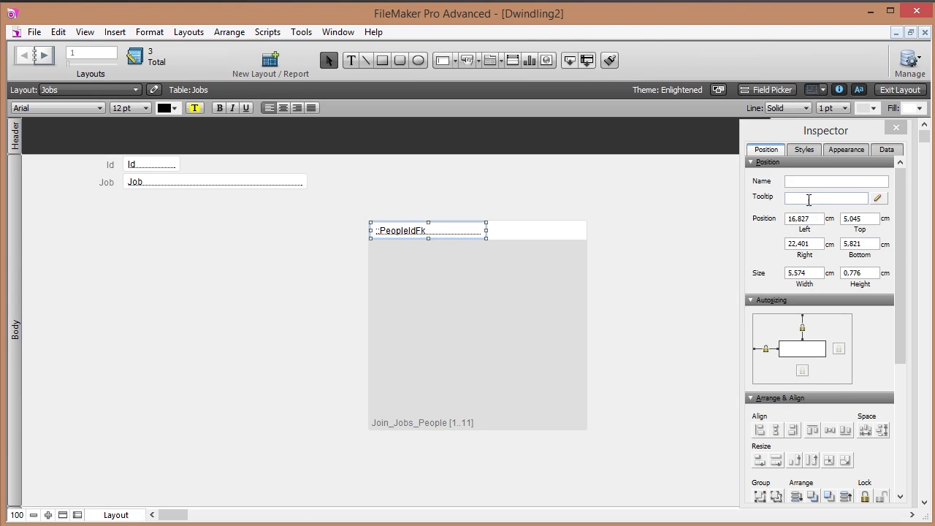
left_click(887, 149)
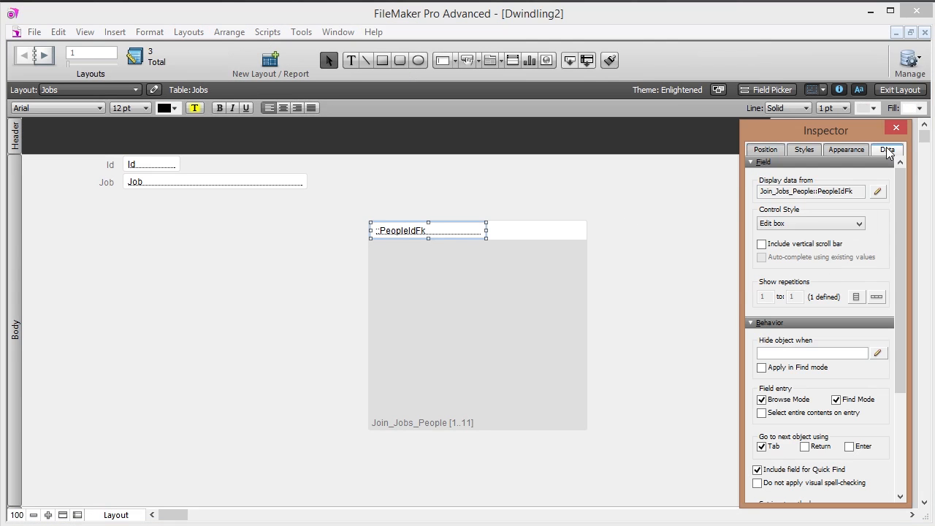
left_click(818, 224)
left_click(796, 244)
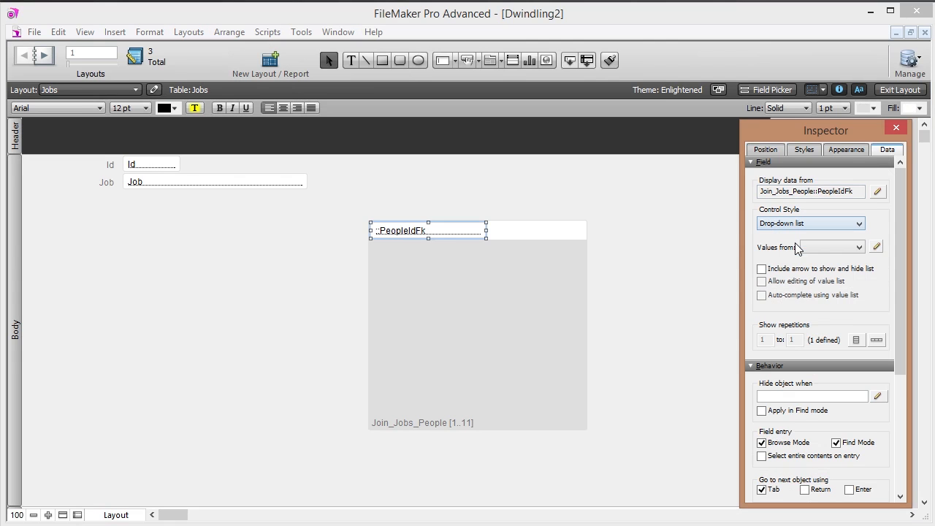
- Create a value list named People for the field, using Id from the People table as its first field
left_click(877, 247)
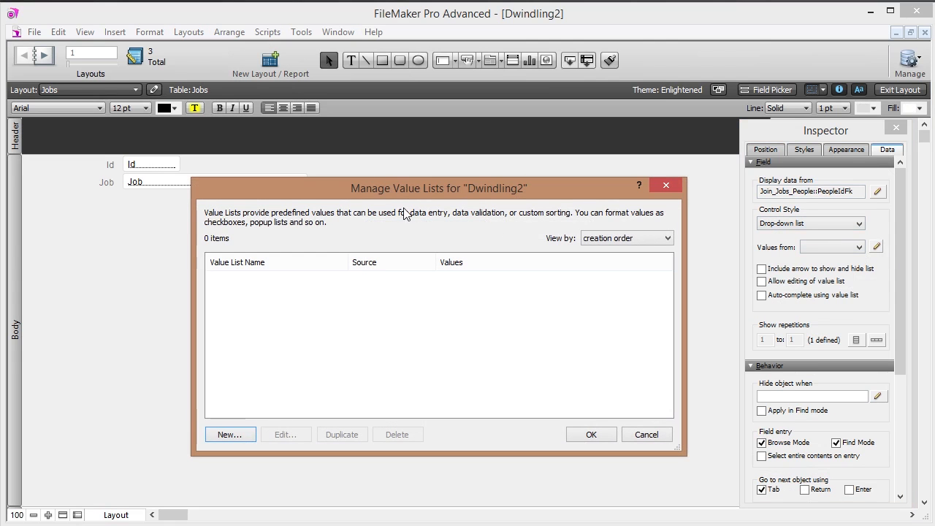
left_click(215, 438)
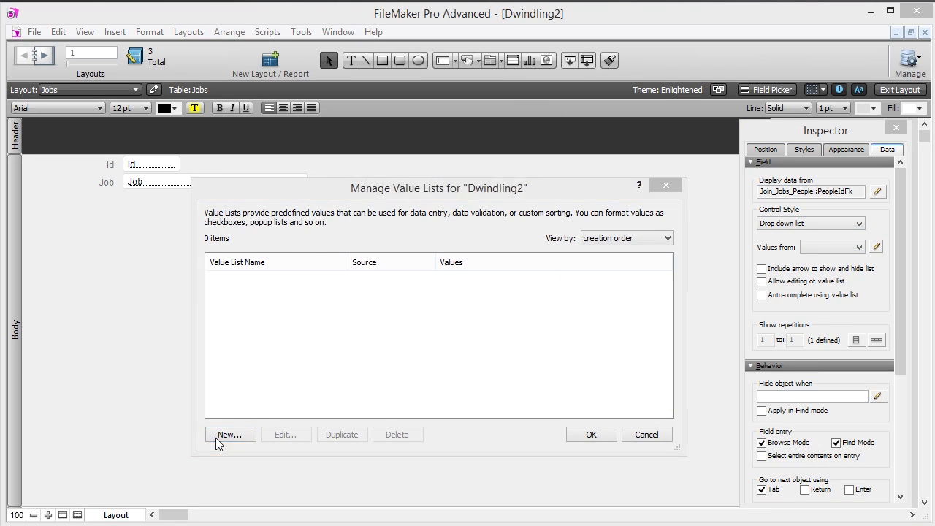
type("People")
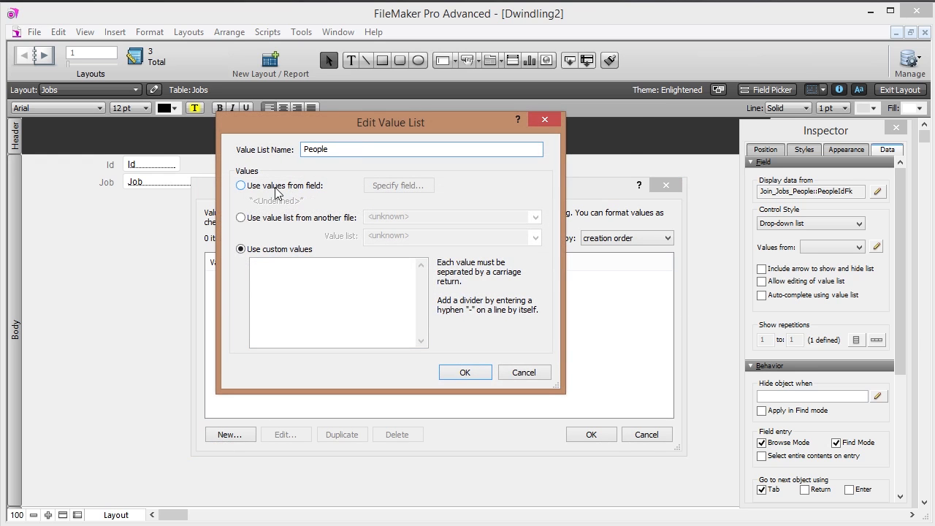
left_click(279, 187)
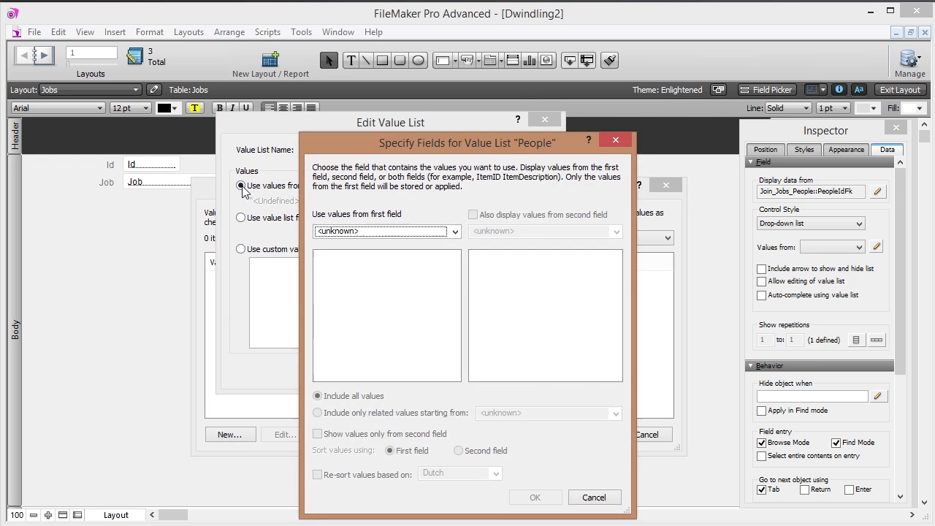
left_click(454, 231)
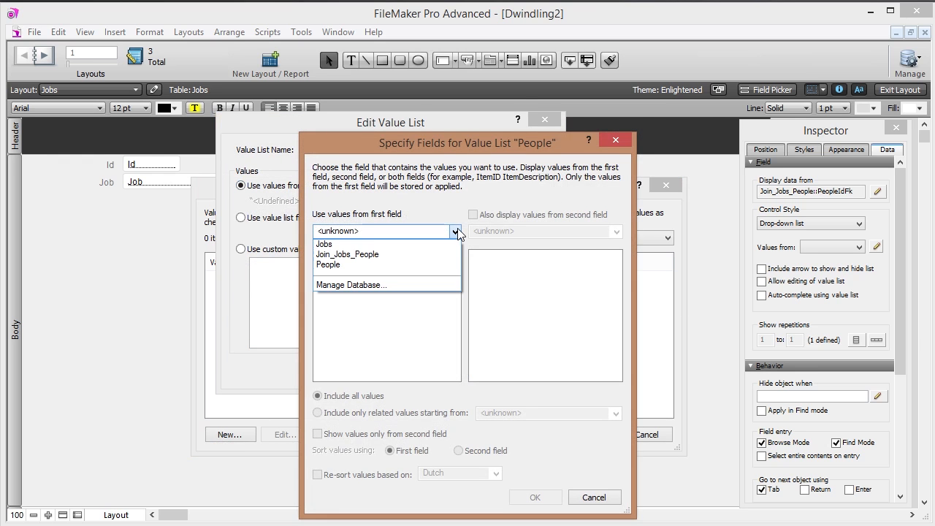
left_click(340, 265)
left_click(326, 258)
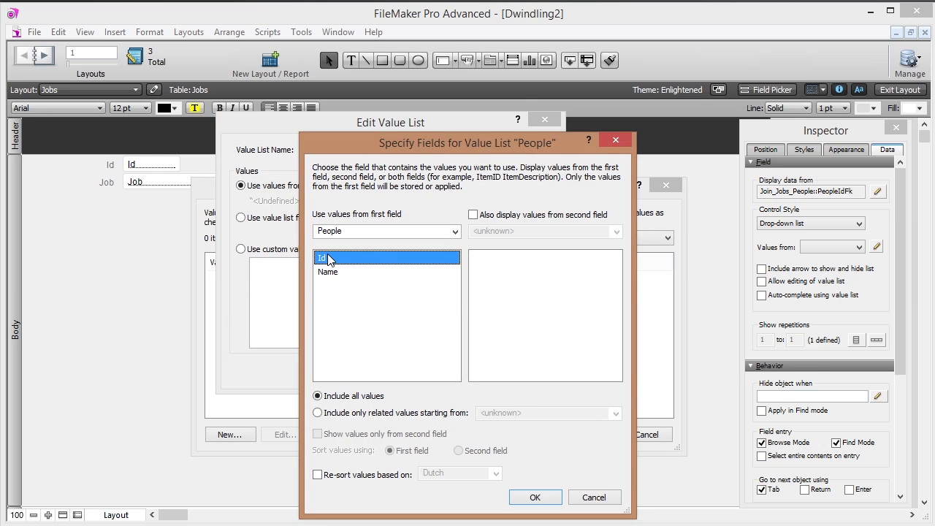
- Add Name as the value list's second field, show values only from that field, and save the value list
left_click(476, 216)
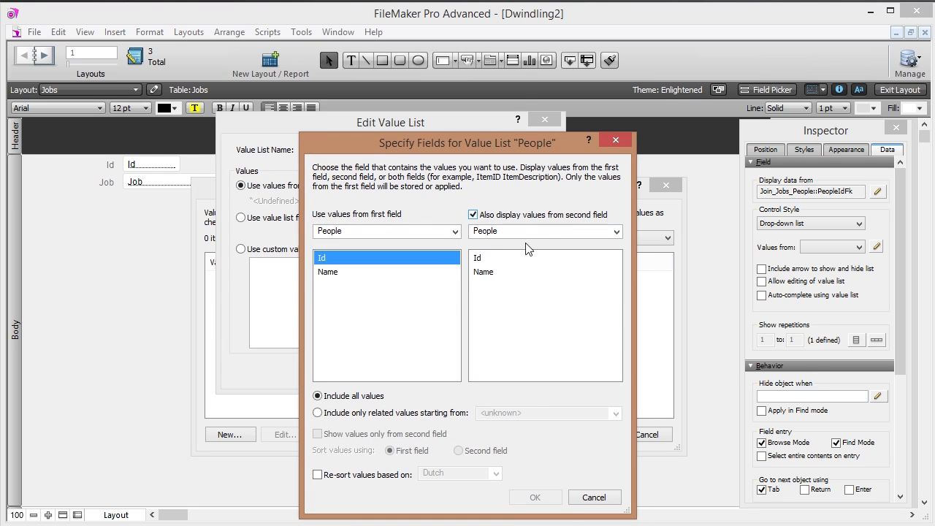
left_click(482, 272)
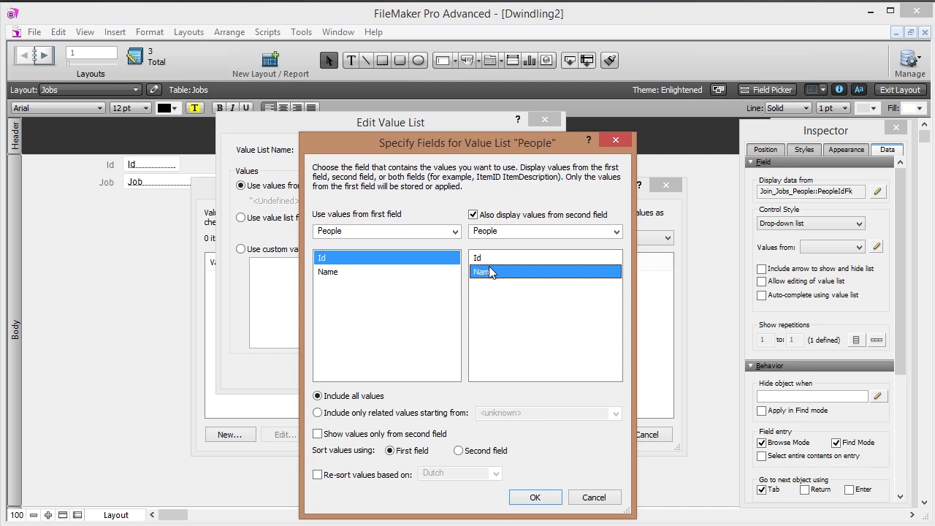
left_click(317, 435)
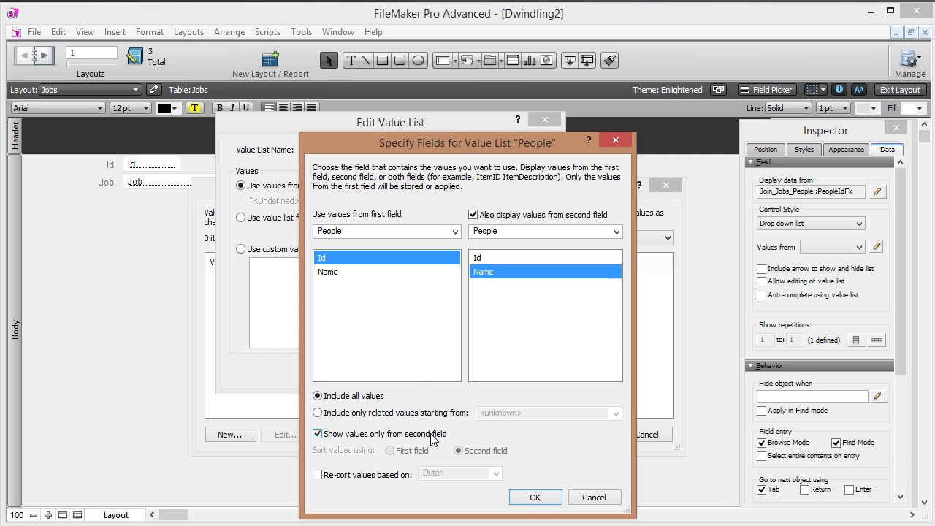
left_click(534, 497)
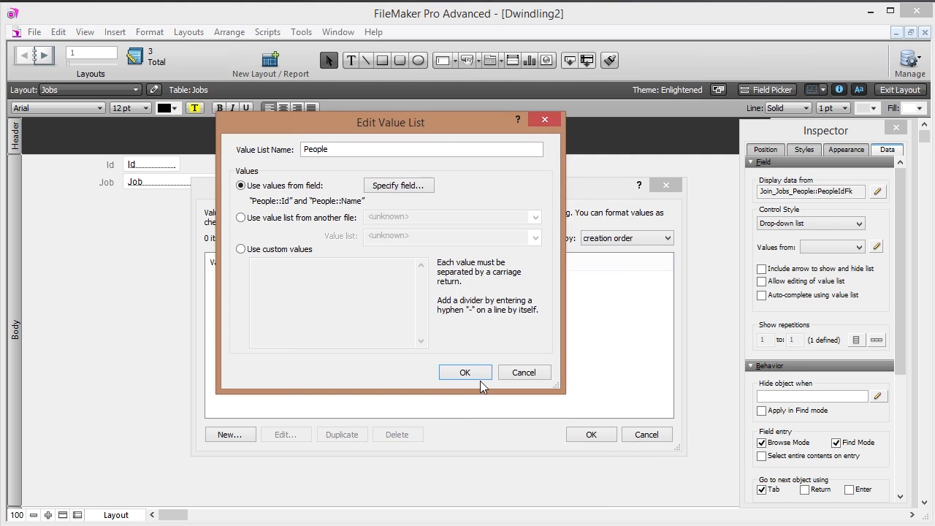
left_click(464, 372)
left_click(588, 436)
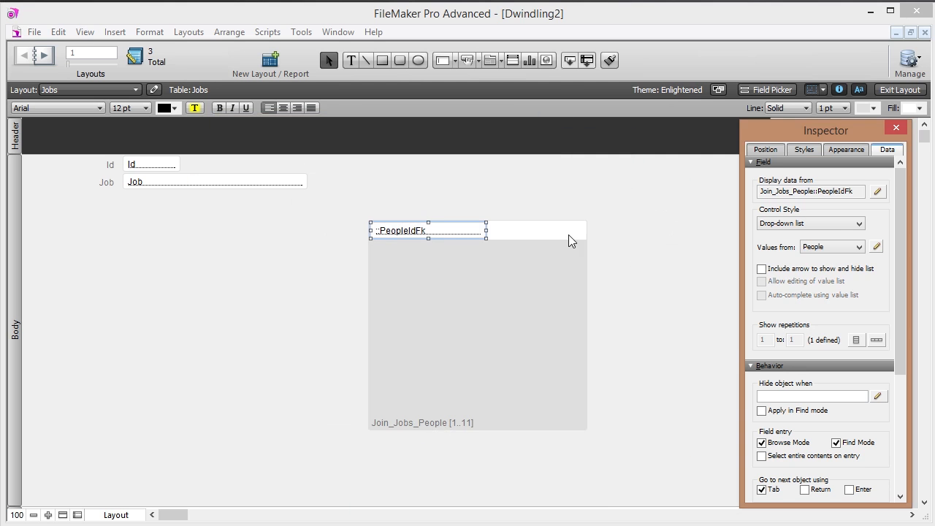
- Check the portal field's drop-down list on the job record in Browse mode
left_click(888, 88)
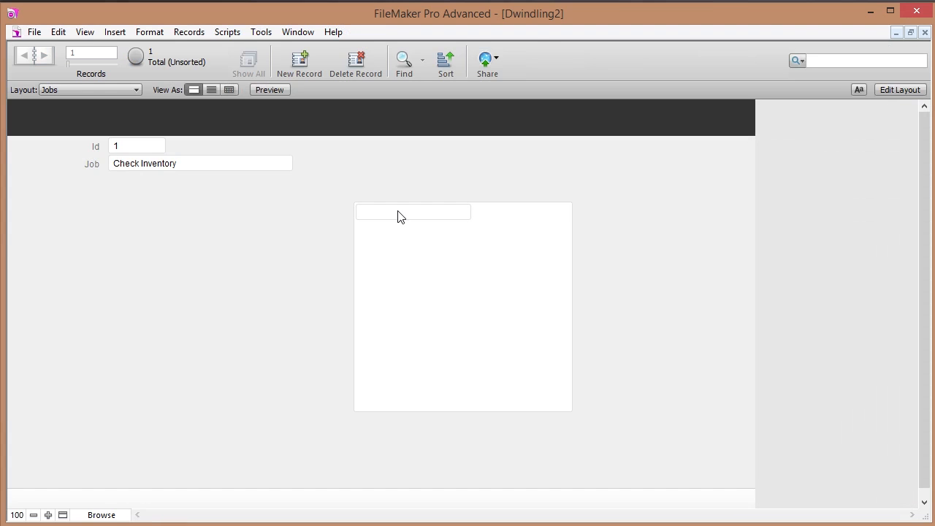
left_click(398, 213)
left_click(497, 177)
- Switch to the People layout and display it as a table
left_click(81, 89)
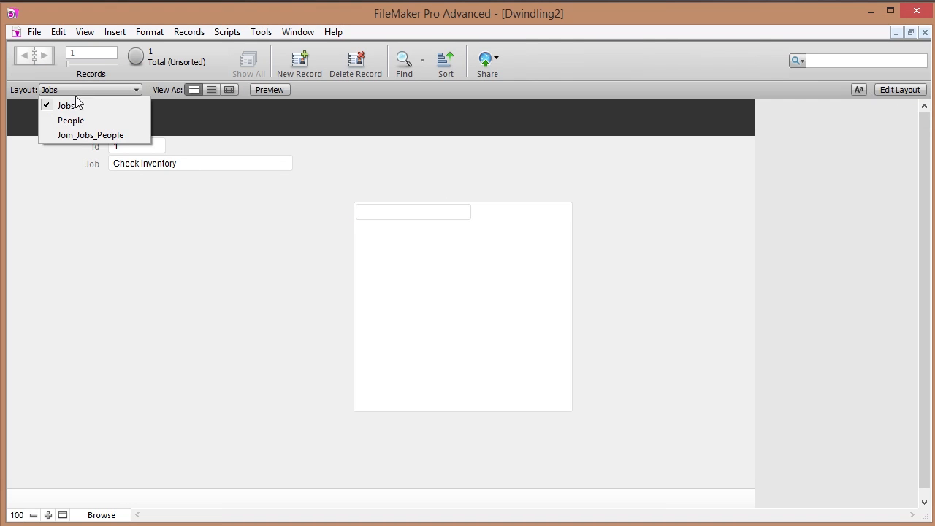
left_click(75, 120)
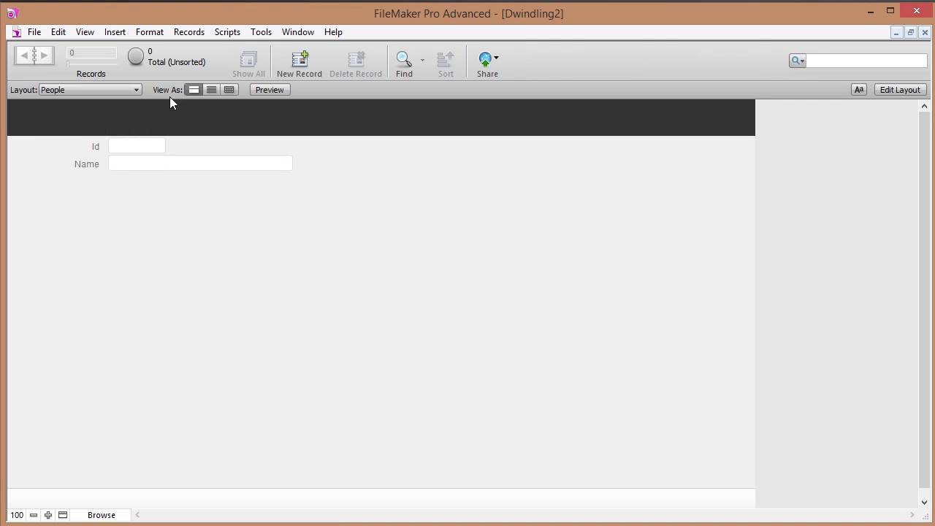
left_click(230, 89)
- Add four records to the People table, entering a different first name in the Name field of each
left_click(298, 62)
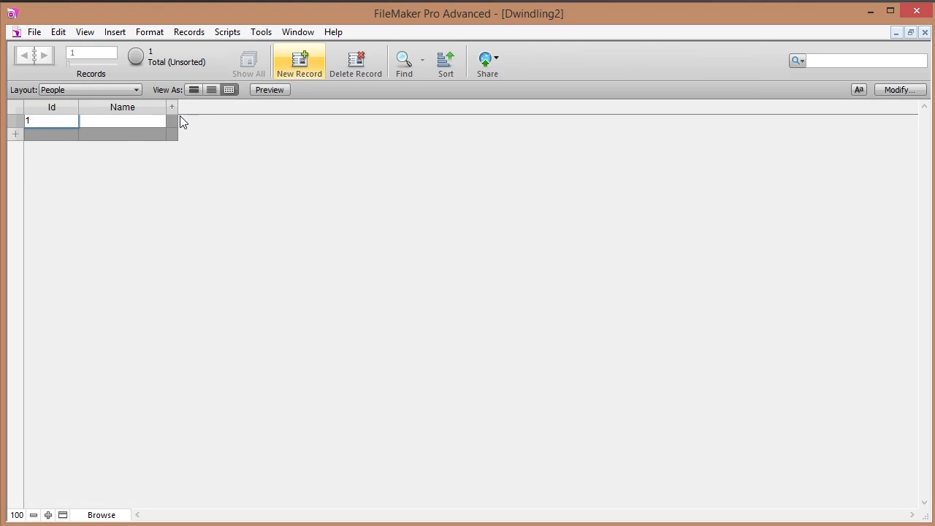
left_click(115, 126)
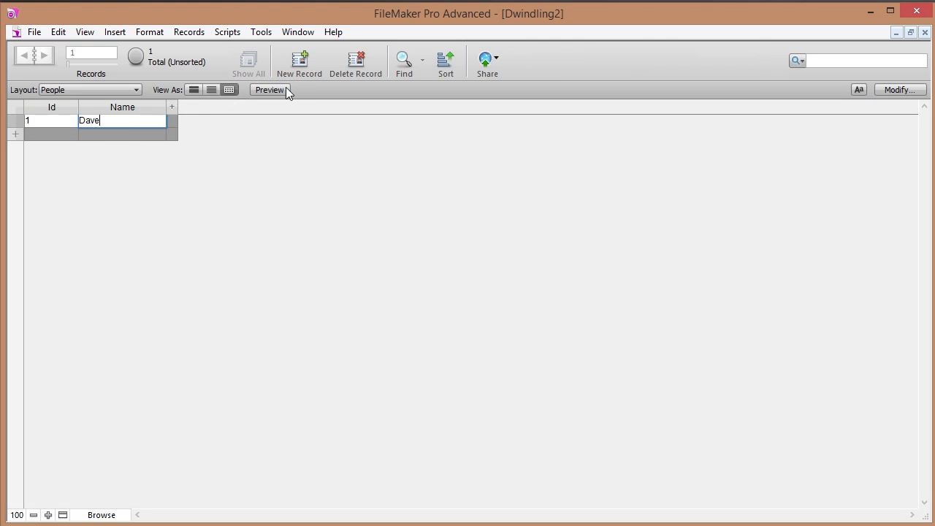
left_click(300, 59)
type("Joe")
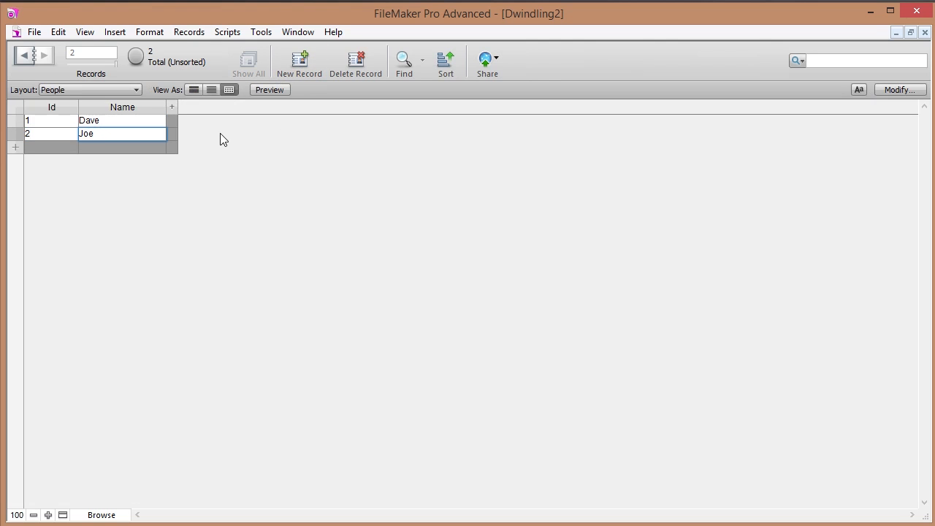
key("ctrl+n")
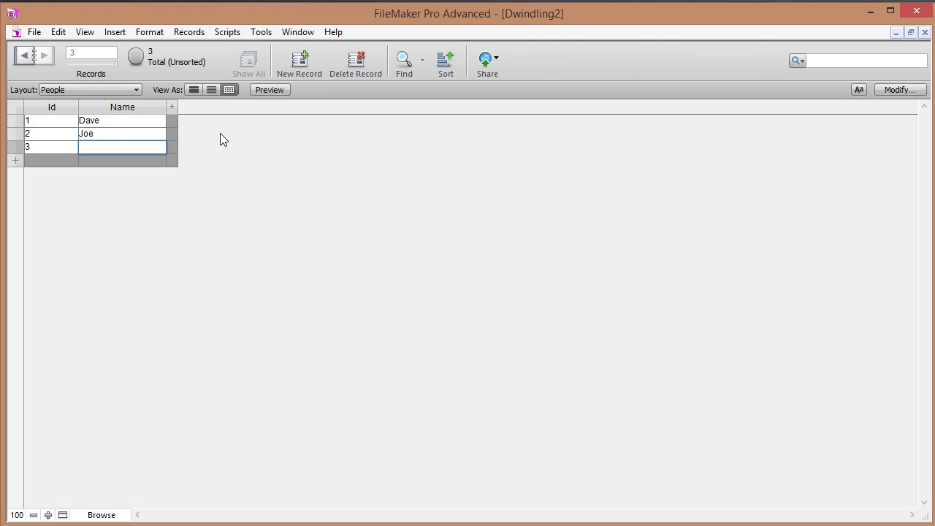
type("Fanny")
key("ctrl+n")
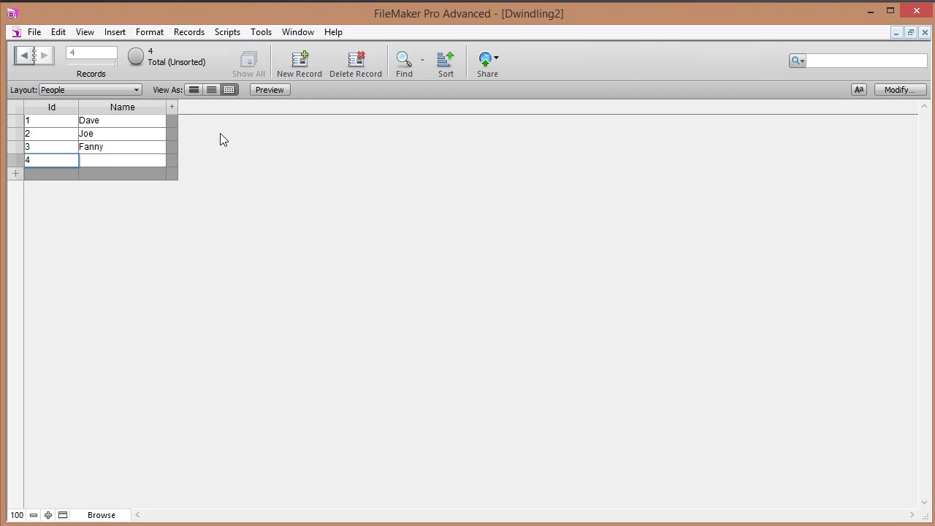
type("Jane")
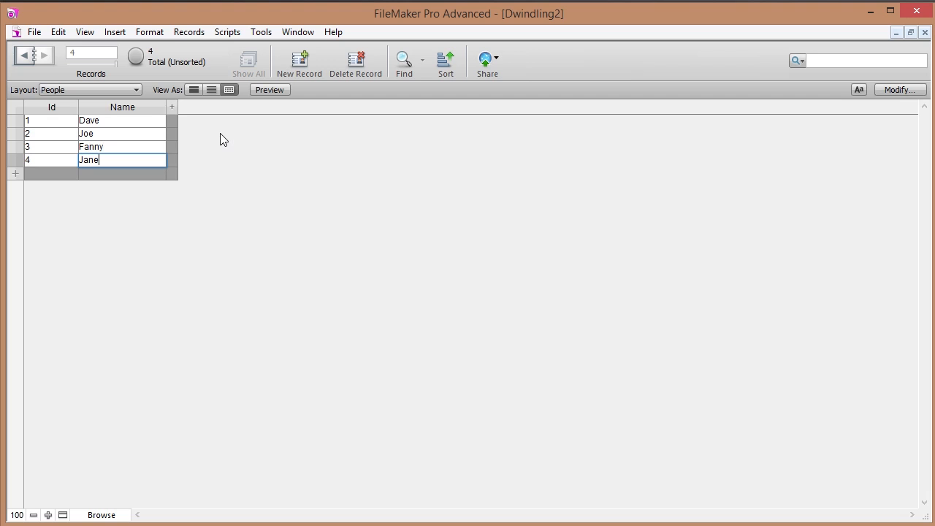
key("Return")
- Switch to the Jobs layout and assign the person with Id 1 in the first portal row of the Check Inventory job
left_click(73, 90)
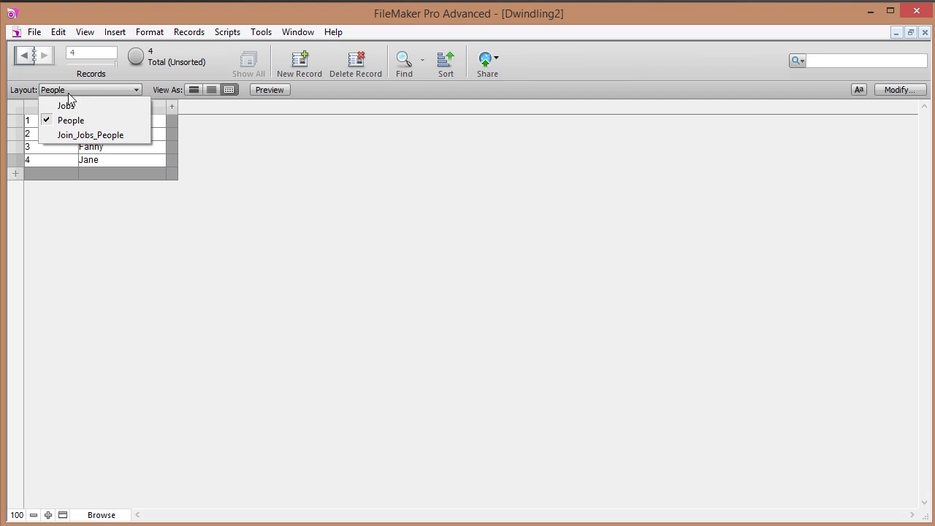
left_click(66, 106)
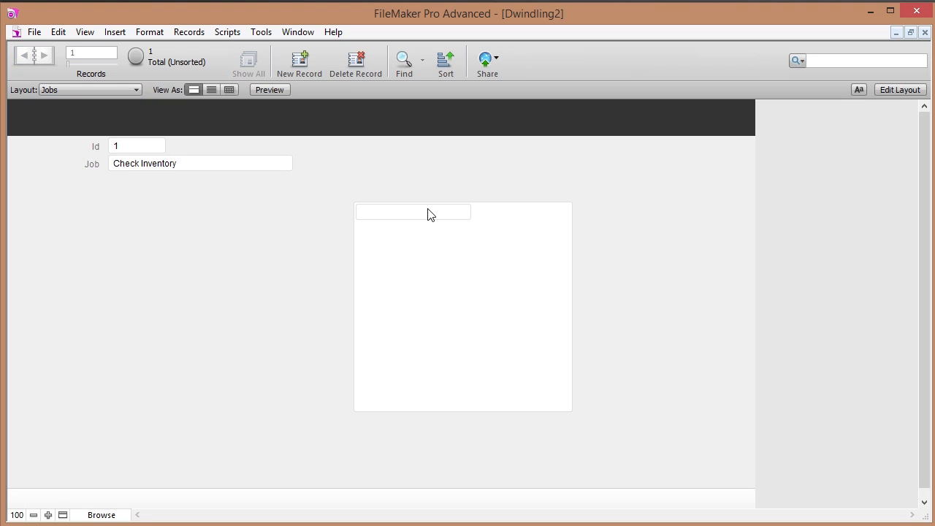
left_click(458, 213)
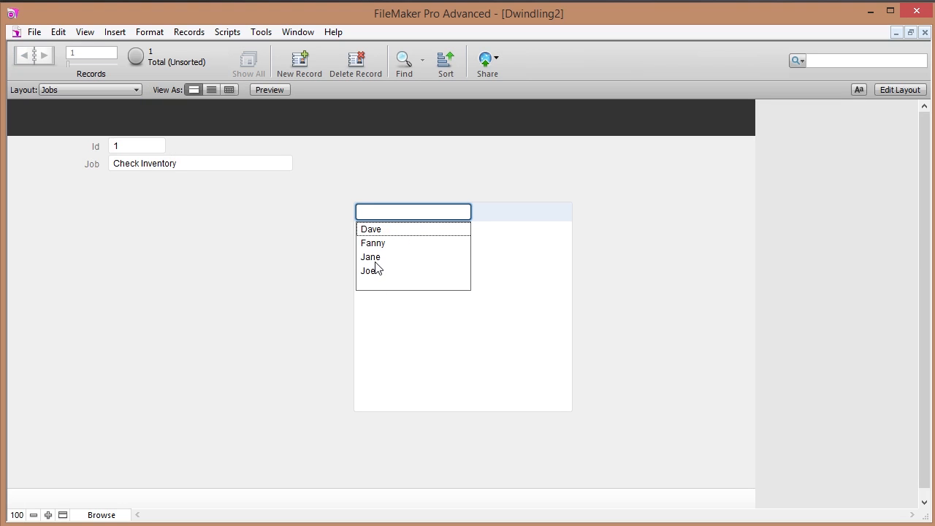
left_click(386, 229)
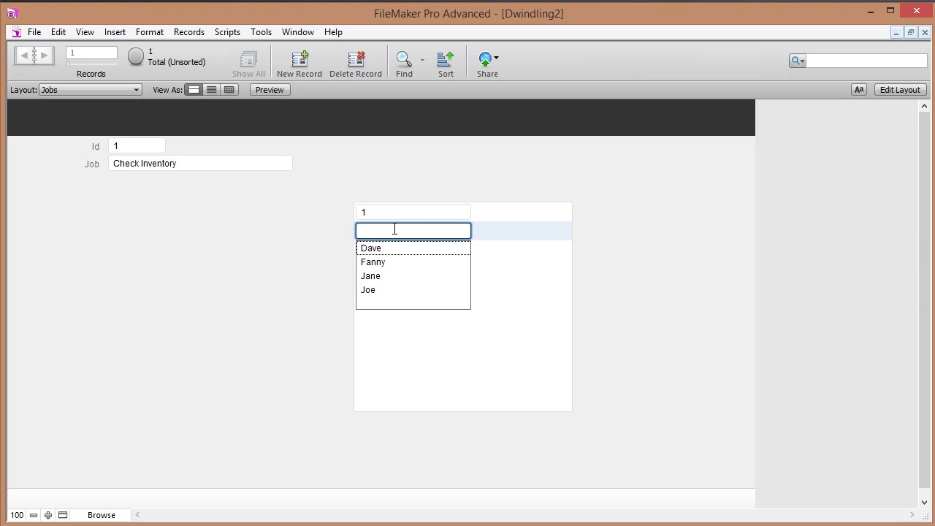
left_click(436, 176)
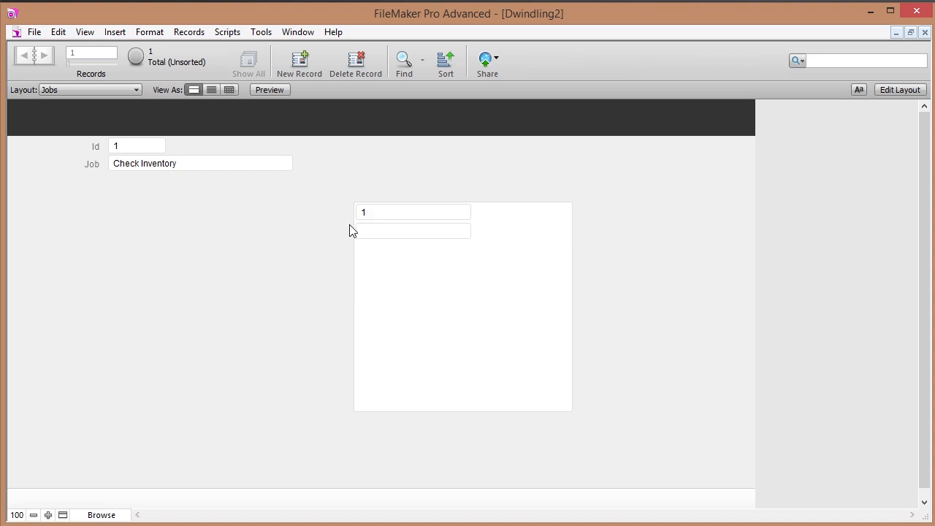
- Narrow the portal's PeopleIdFk field in Layout mode and place a copy beside it that displays People::Name
left_click(903, 91)
left_click(407, 237)
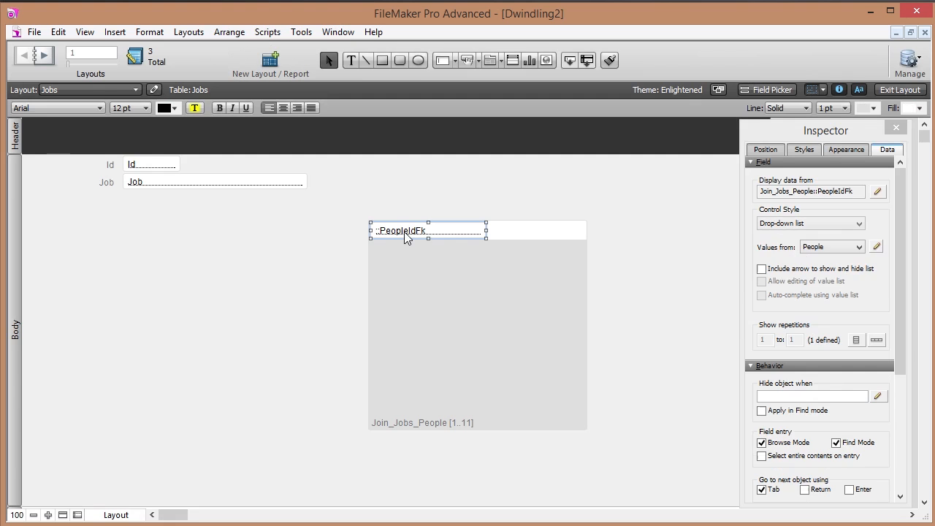
left_click_drag(486, 230, 460, 236)
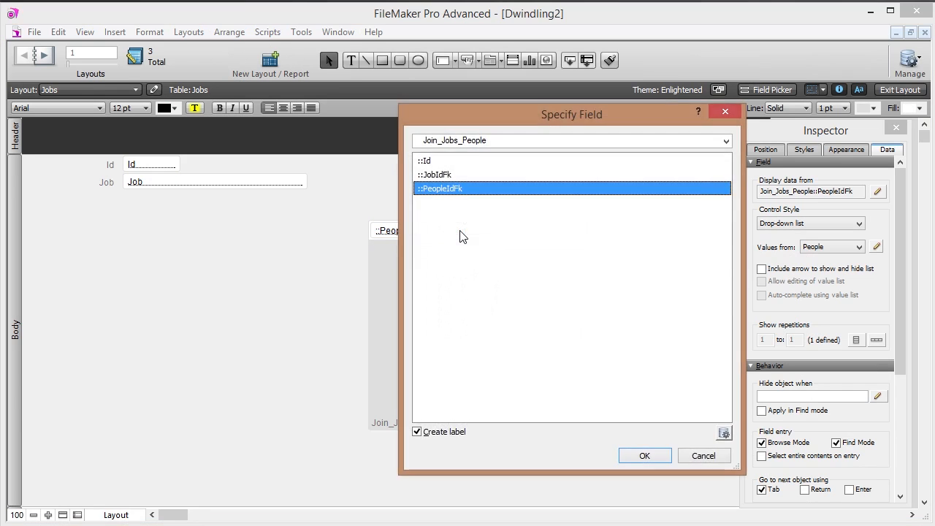
left_click(493, 142)
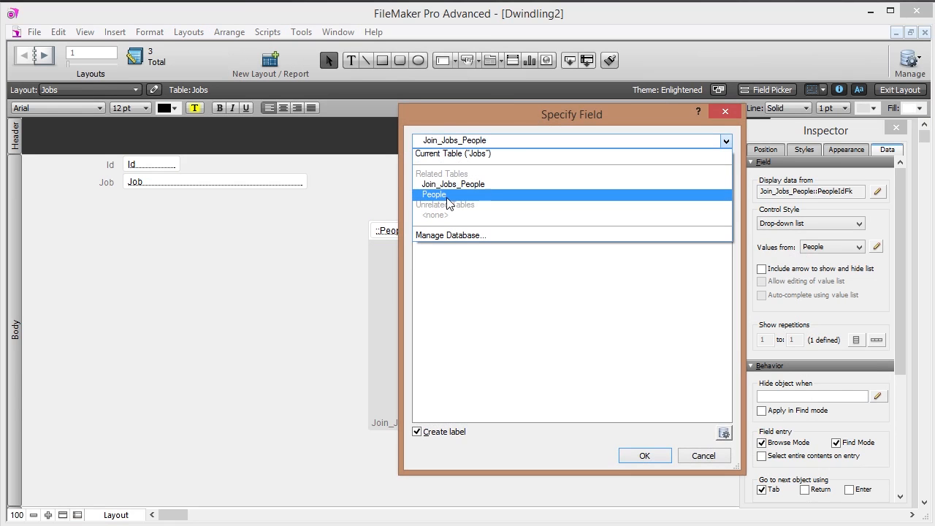
left_click(438, 194)
double_click(446, 177)
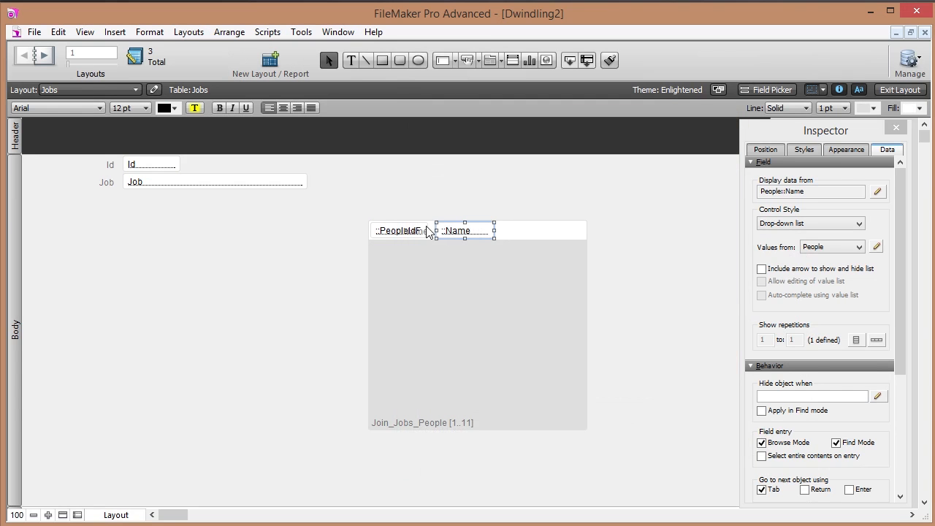
- Remove the Name field's extra label, turn off Create label, widen the field slightly and return to Browse mode
left_click(423, 232)
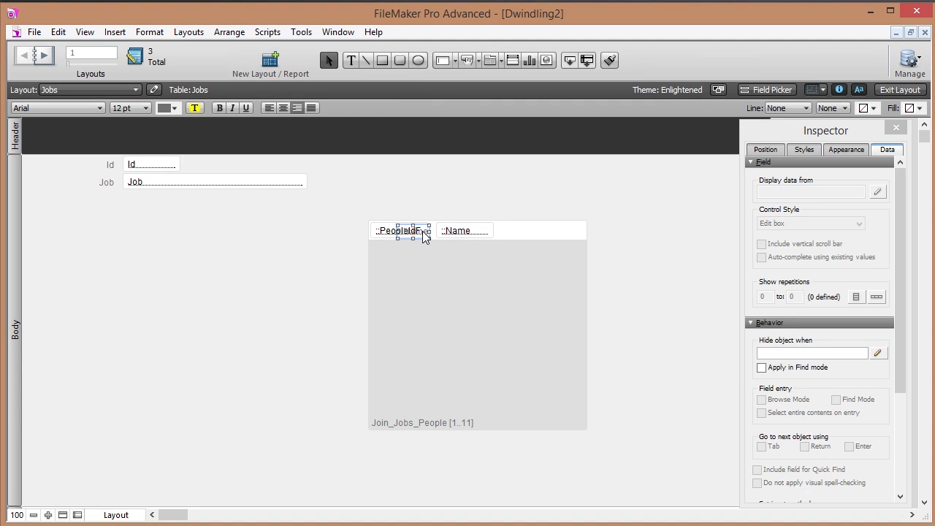
double_click(471, 233)
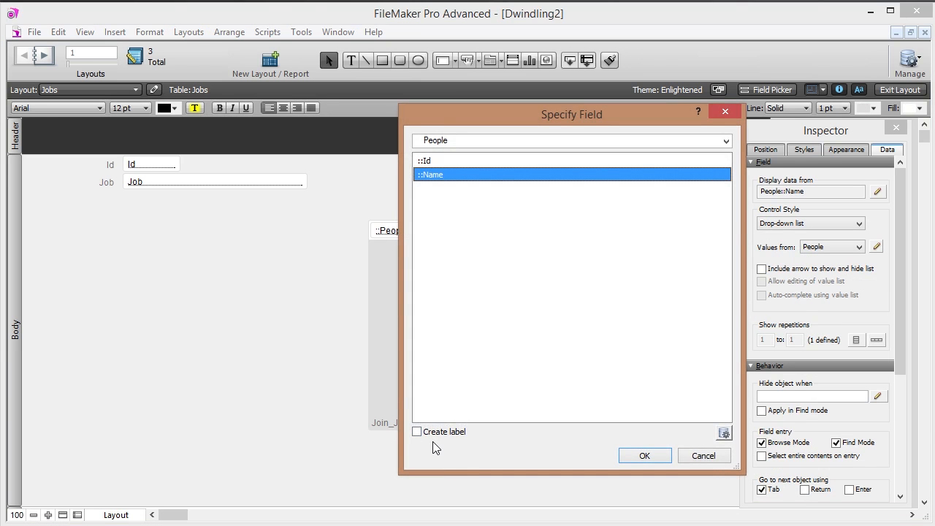
key("Return")
left_click_drag(494, 230, 520, 230)
left_click(898, 90)
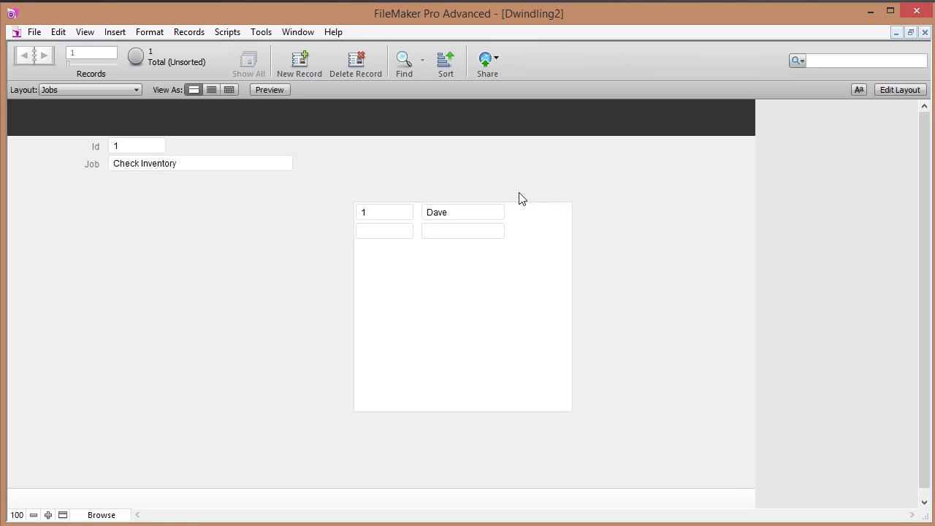
- Assign the person with Id 3 in the second portal row and commit the record
left_click(400, 230)
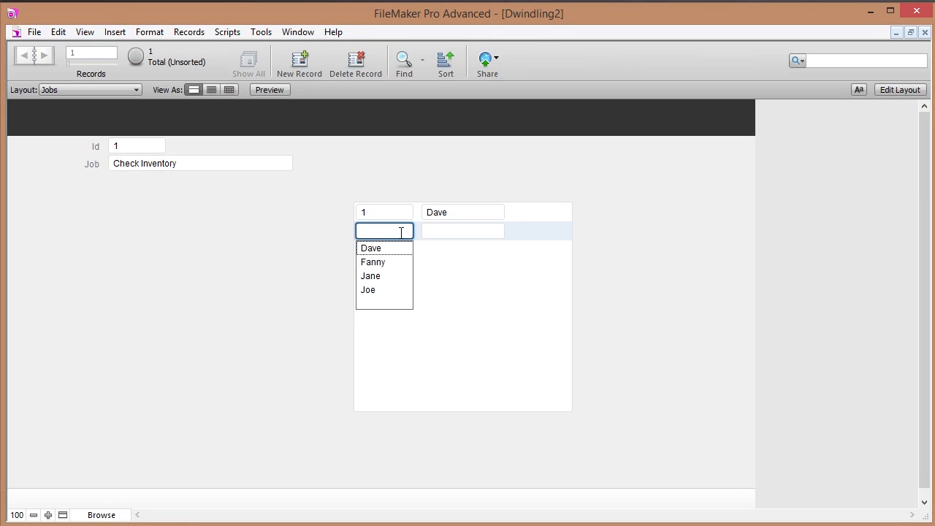
left_click(379, 262)
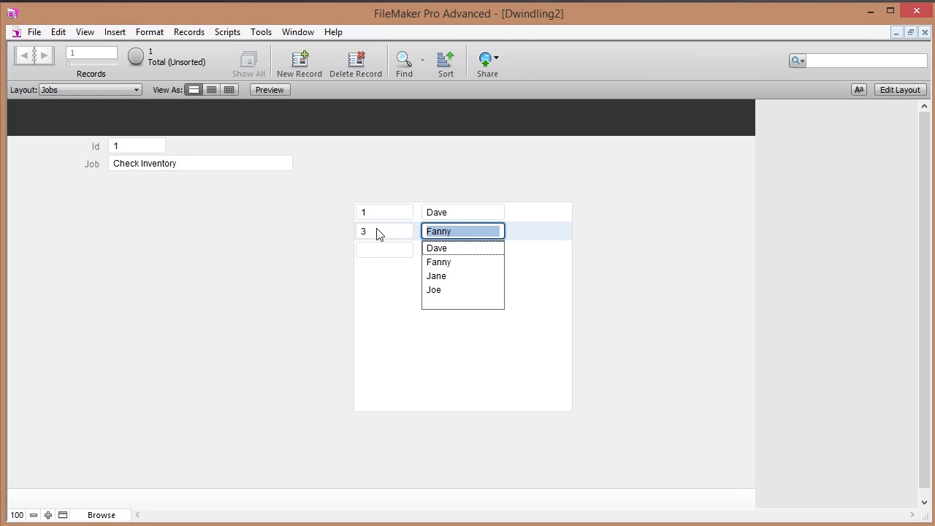
left_click(601, 239)
- Set the control style of the portal's Name field to Edit box and return to Browse mode
left_click(898, 89)
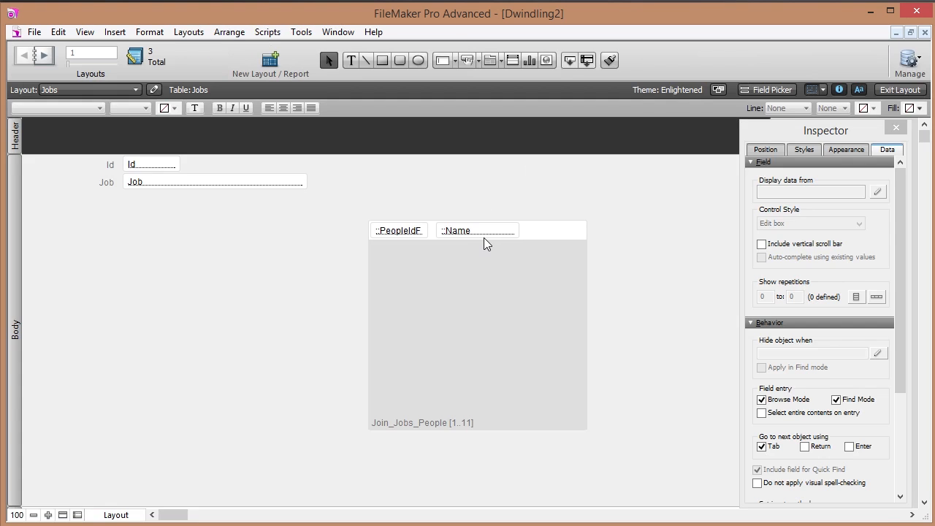
left_click(484, 237)
left_click(799, 225)
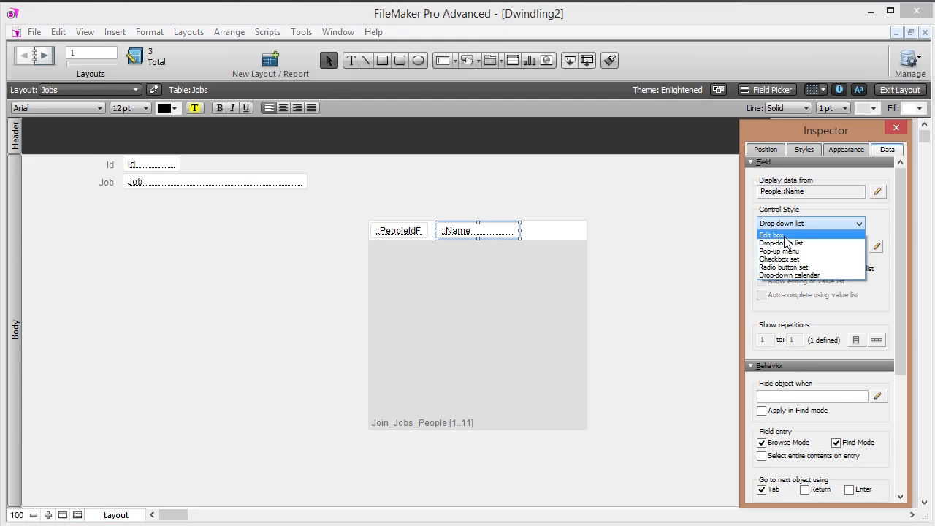
left_click(786, 235)
left_click(899, 89)
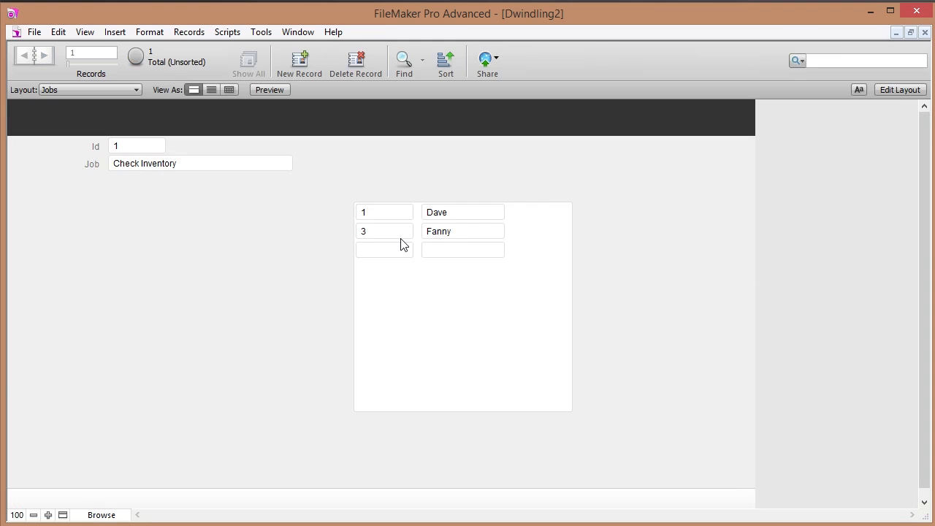
- Assign the person with Id 1 a second time in the third portal row and commit the record
left_click(389, 253)
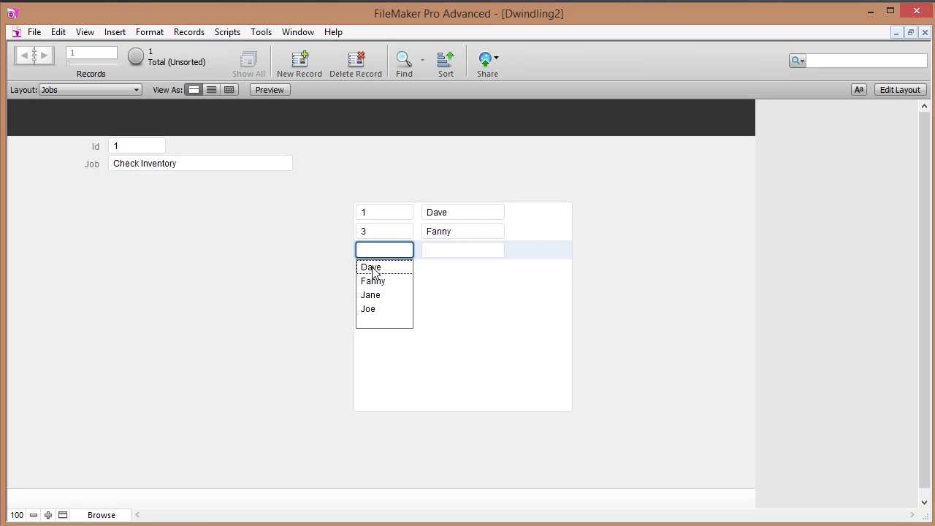
left_click(371, 267)
left_click(594, 251)
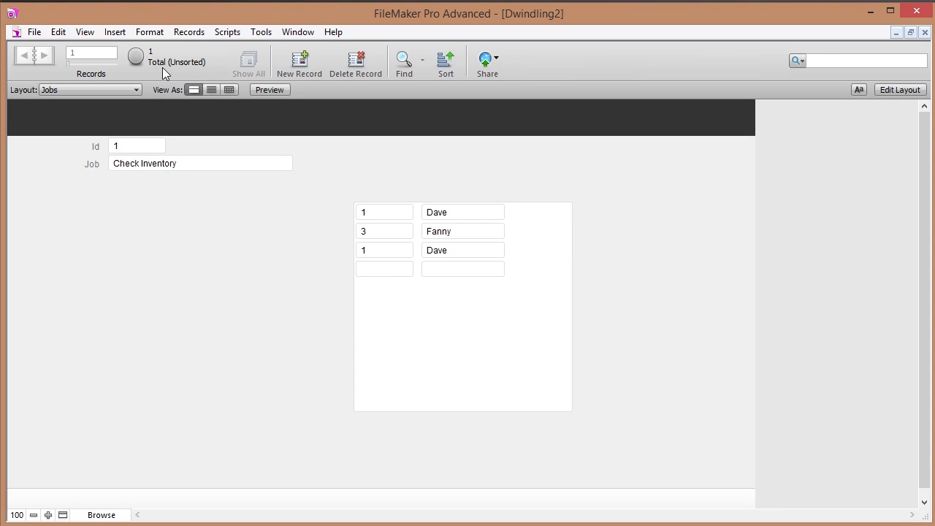
- Add the text label "Delete" to the portal row beside the Name field in Layout mode and align it with the fields
left_click(909, 91)
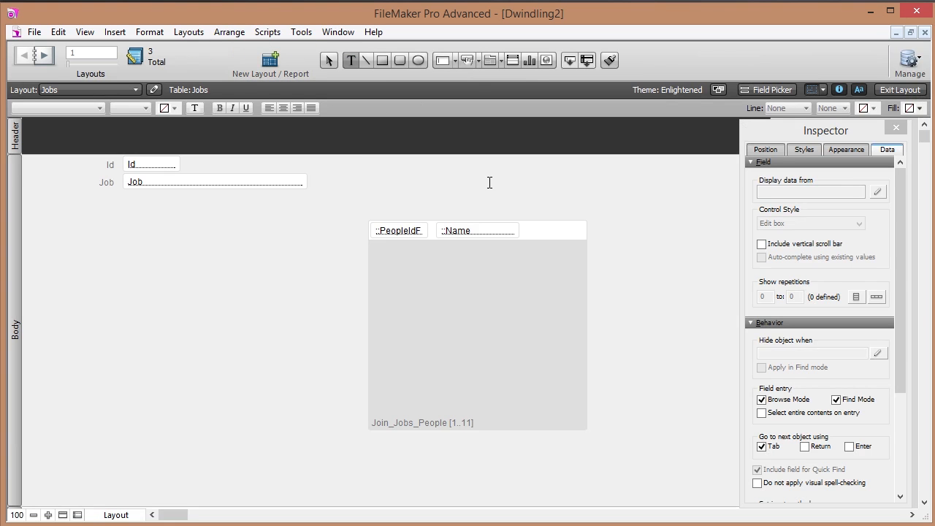
left_click(532, 227)
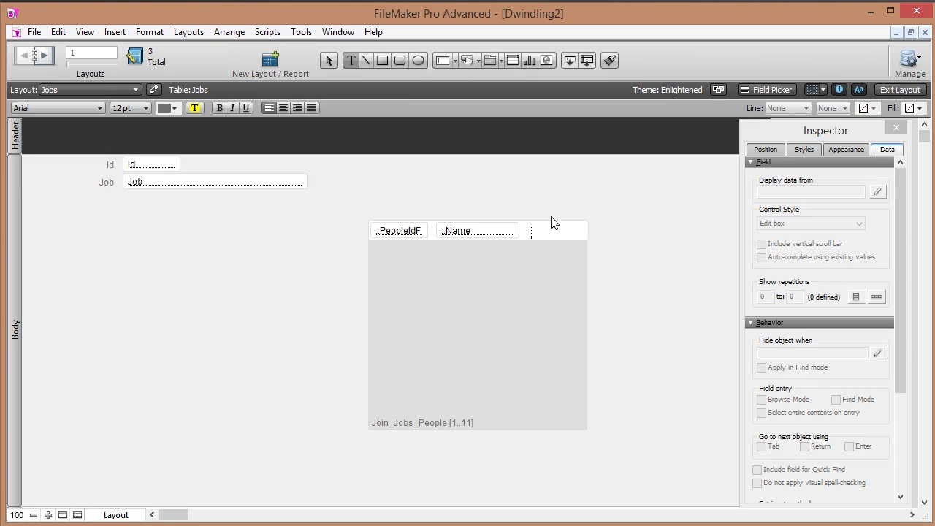
left_click(613, 198)
mouse_move(533, 231)
left_mouse_down()
mouse_move(572, 231)
mouse_move(546, 233)
left_mouse_up()
key("Up")
key("Up")
key("Up")
left_click(603, 235)
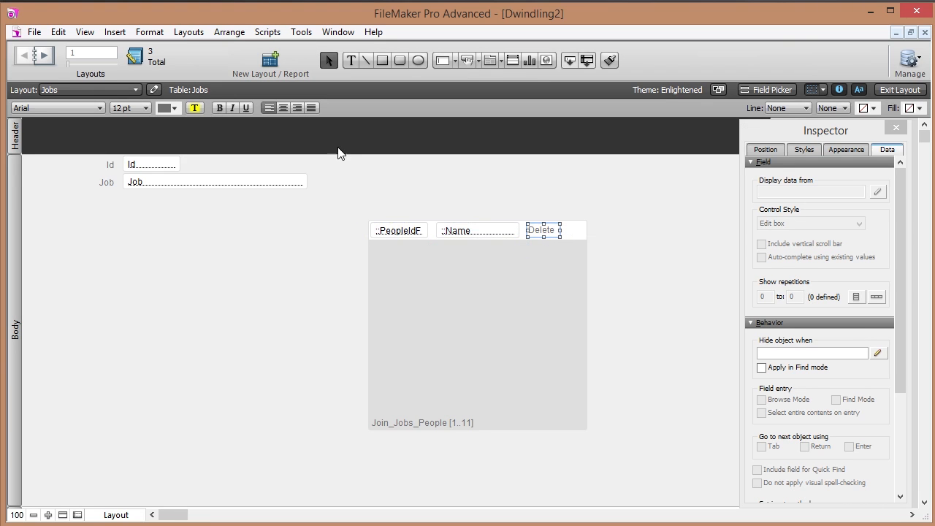
- Format the Delete label as light blue, underlined text
left_click(175, 106)
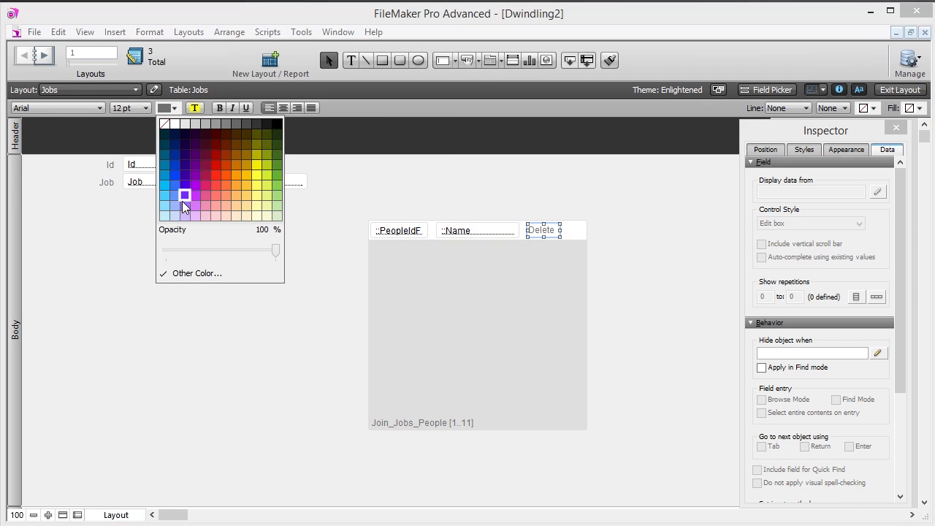
left_click(173, 195)
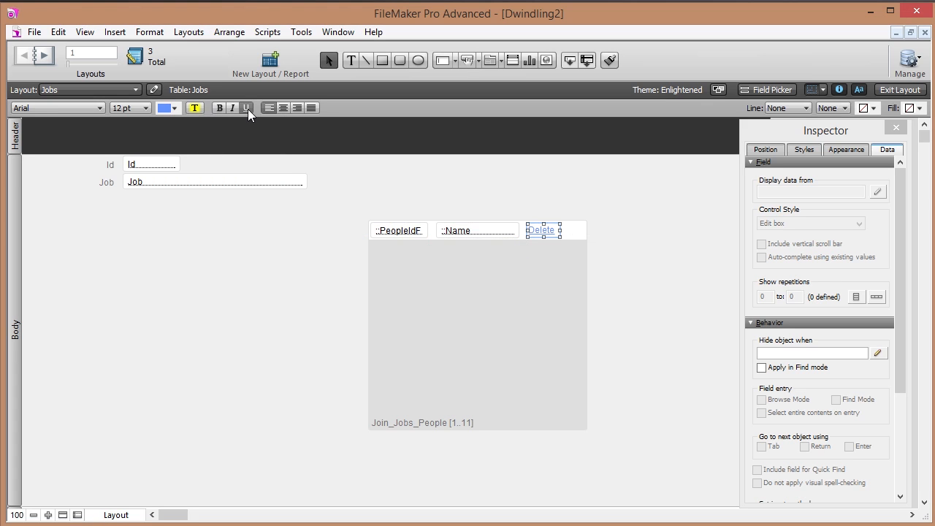
left_click(615, 261)
- Turn the Delete label into a button that performs Delete Portal Row
left_click(538, 231)
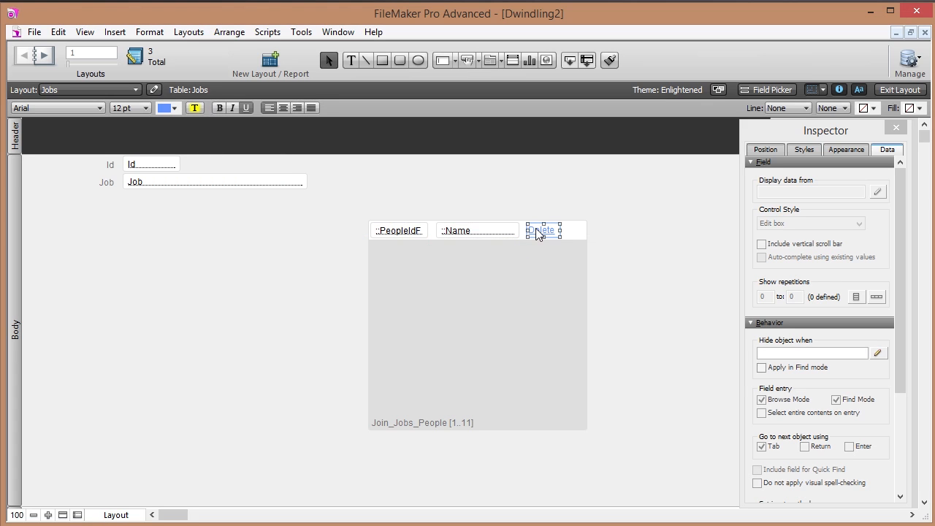
right_click(538, 232)
left_click(594, 330)
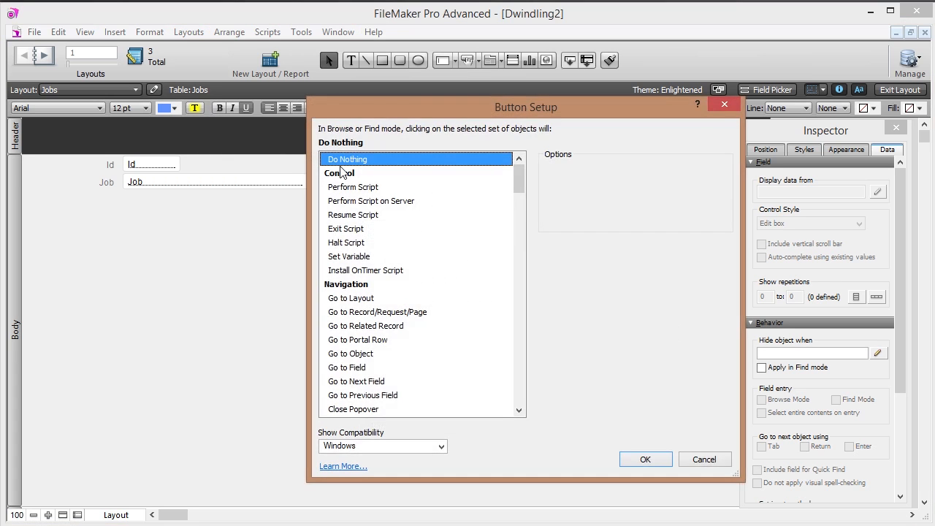
left_click(362, 312)
scroll(397, 319, "down", 8)
scroll(397, 319, "down", 8)
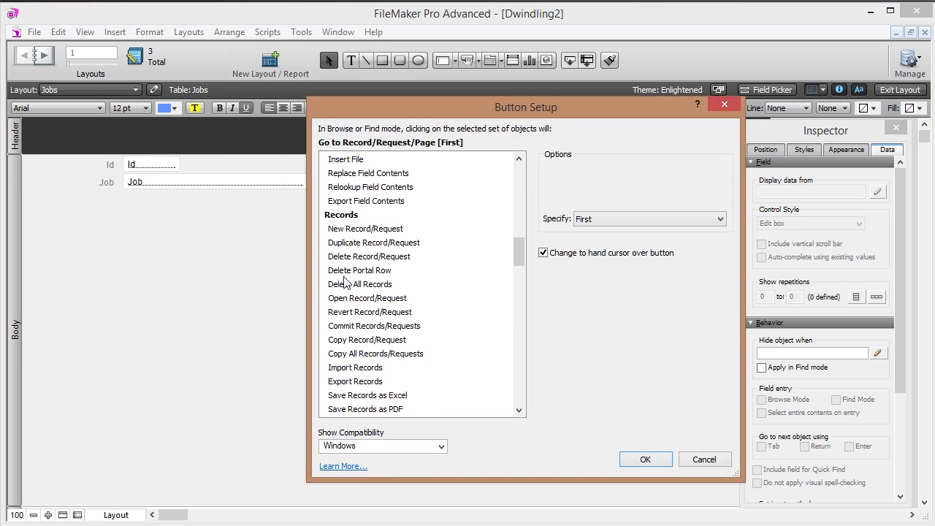
left_click(358, 274)
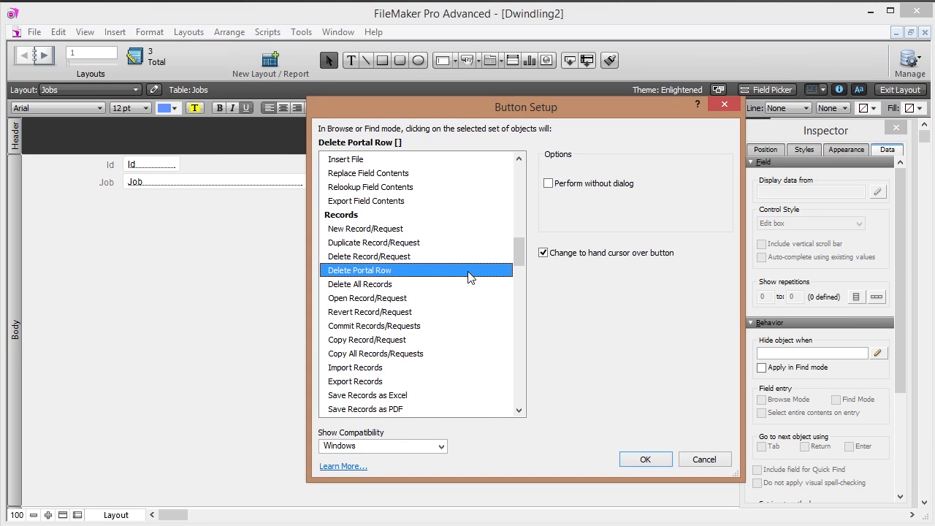
left_click(645, 460)
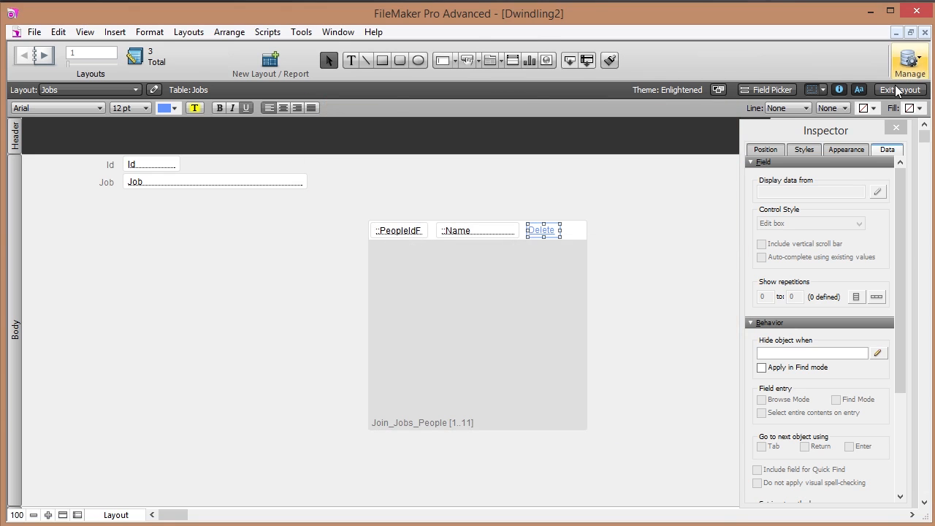
- Delete the duplicate third row from the Jobs portal in Browse mode and check the choices offered in the empty row
left_click(897, 90)
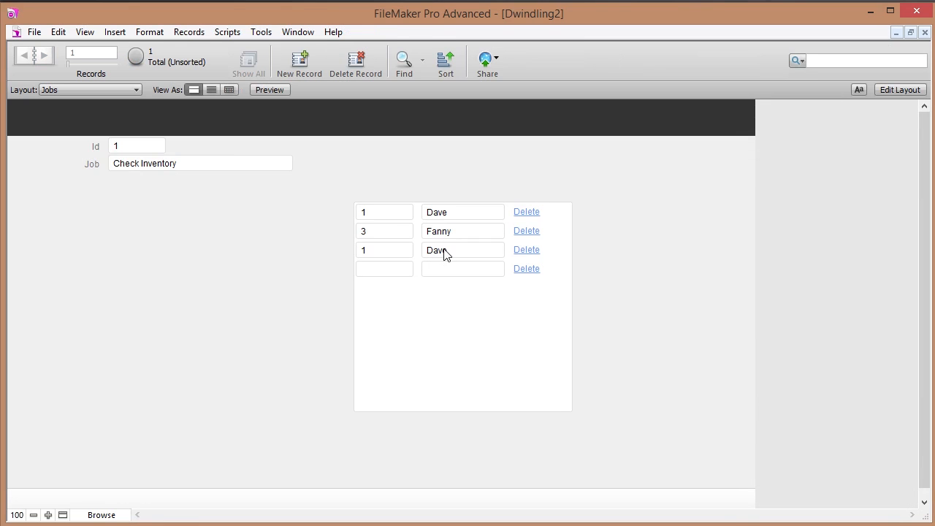
left_click(531, 252)
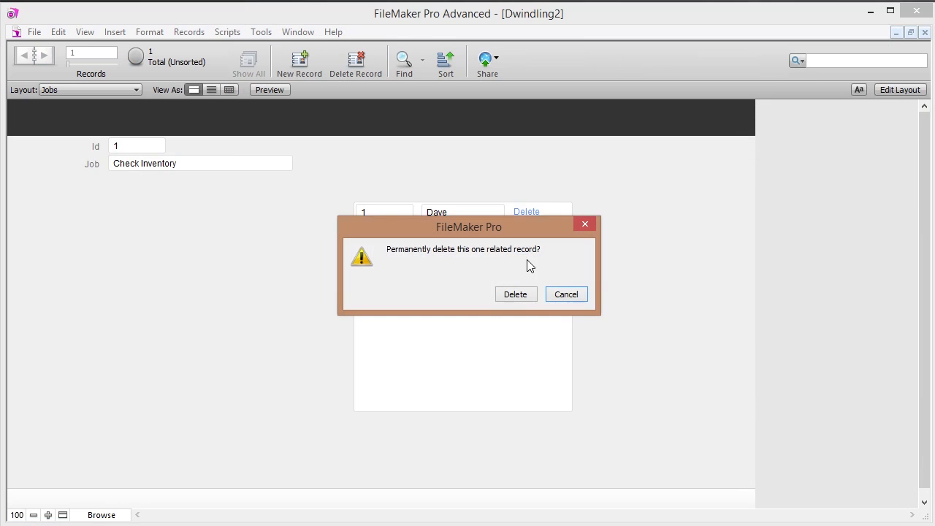
left_click(516, 295)
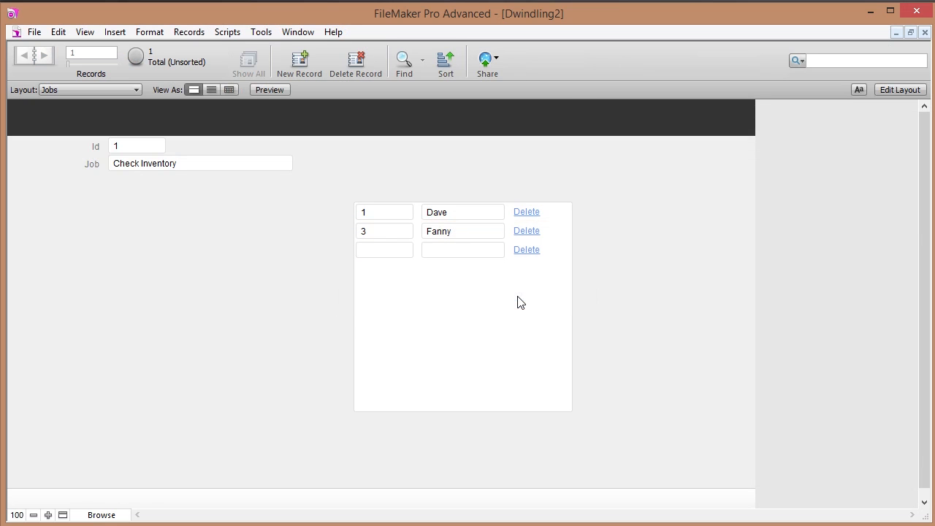
left_click(397, 251)
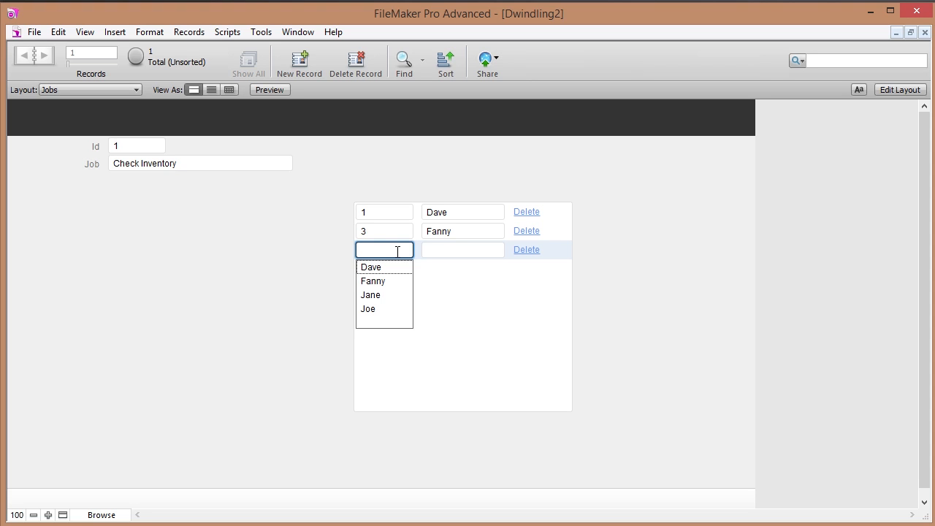
left_click(276, 239)
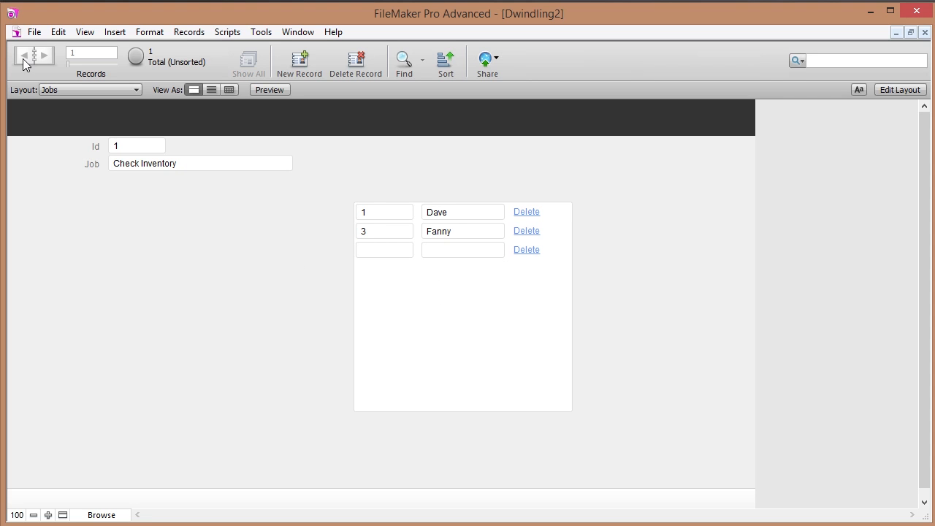
- Create a calculation field named List_SelectedPeople in the Jobs table
left_click(34, 32)
mouse_move(179, 166)
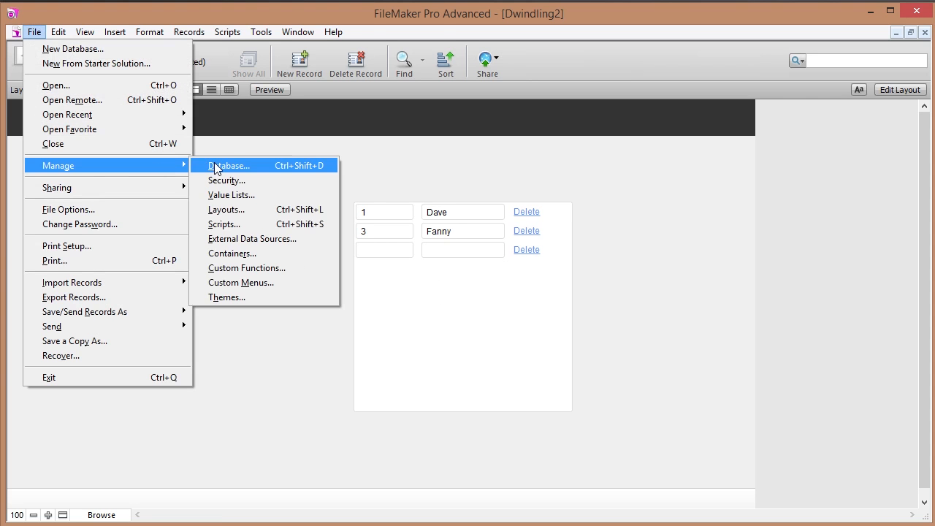
left_click(217, 166)
left_click(61, 48)
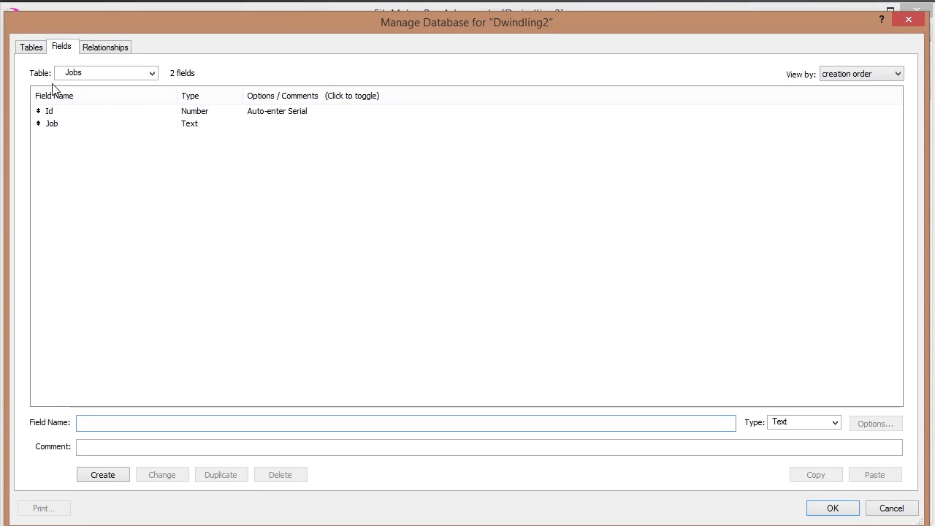
left_click(109, 73)
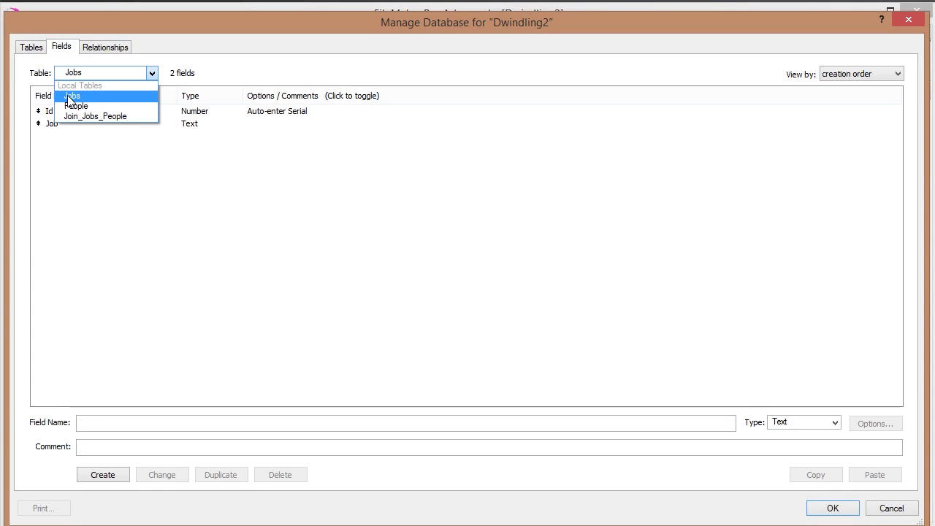
left_click(73, 98)
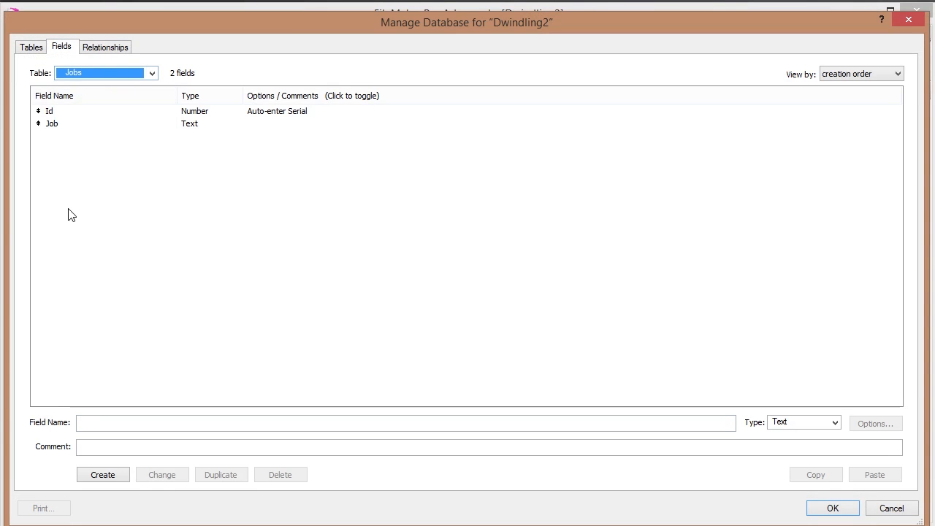
left_click(109, 424)
type("List")
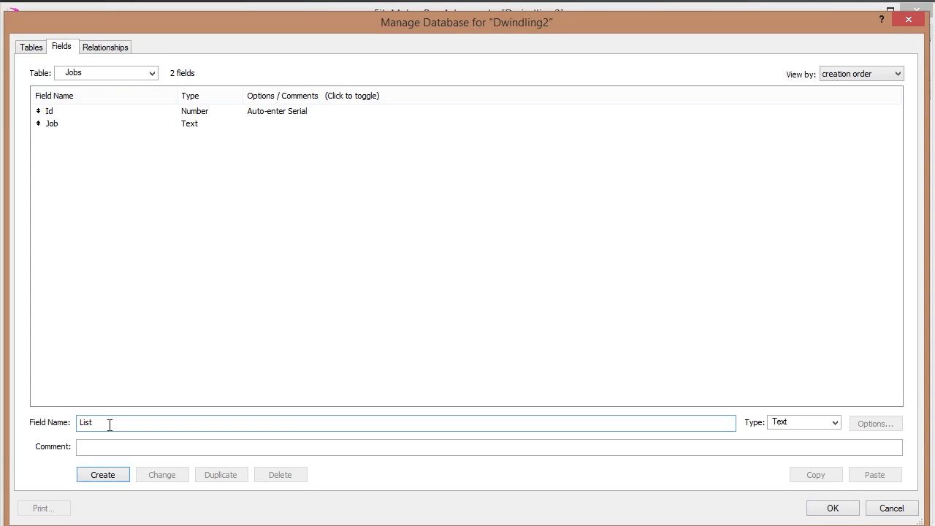
type("_SelectedPeople")
key("Tab")
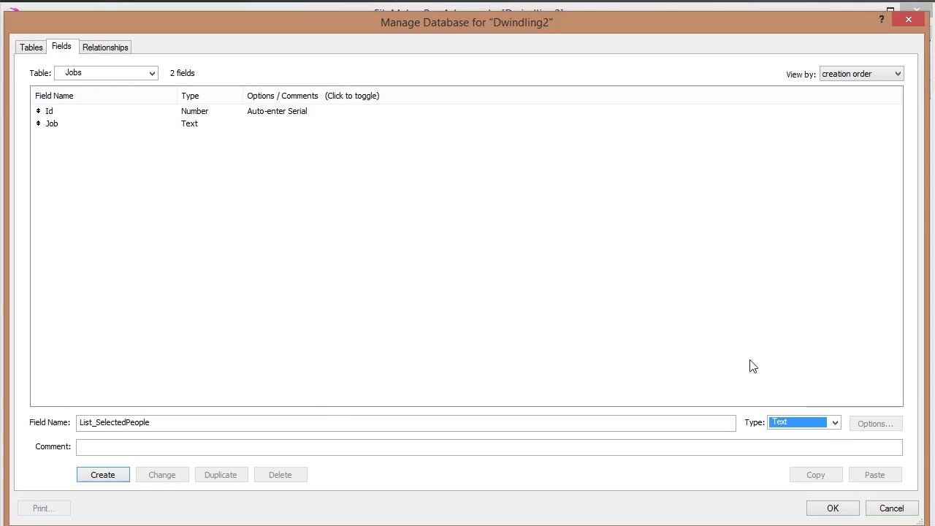
left_click(834, 422)
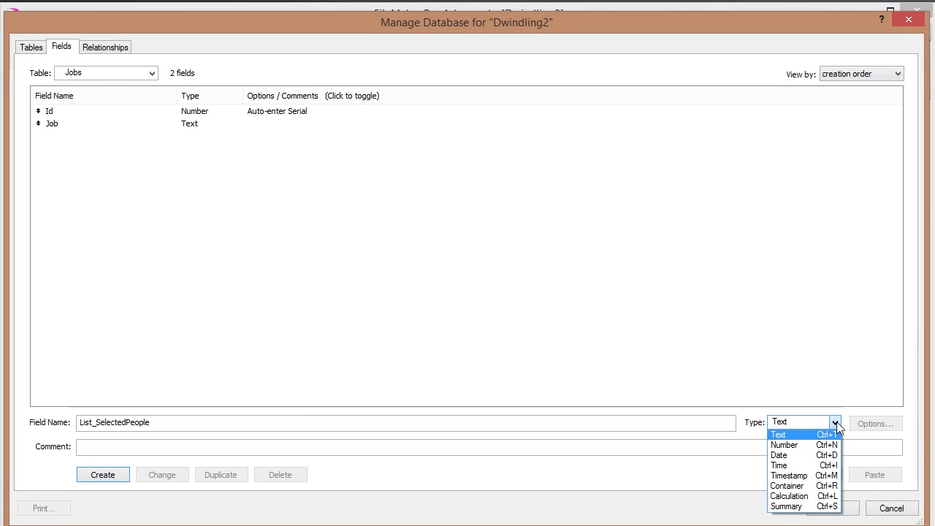
left_click(788, 496)
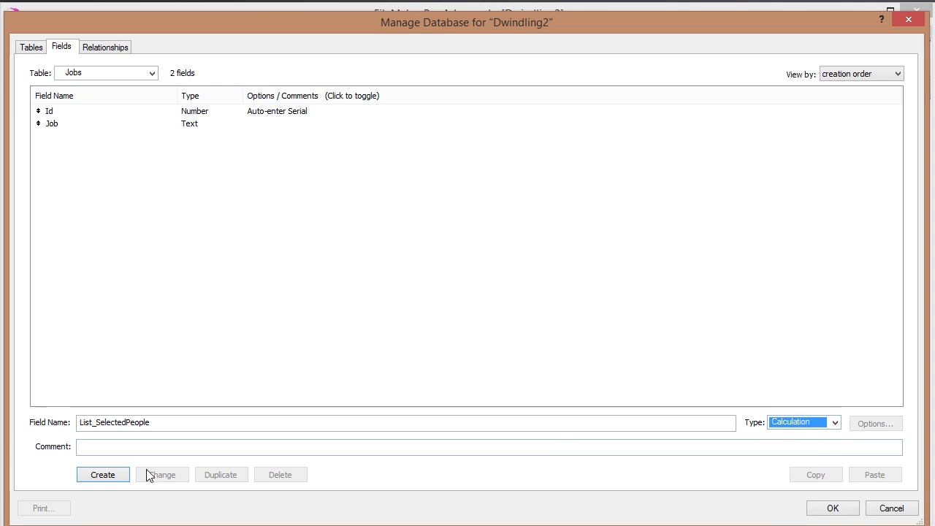
left_click(102, 476)
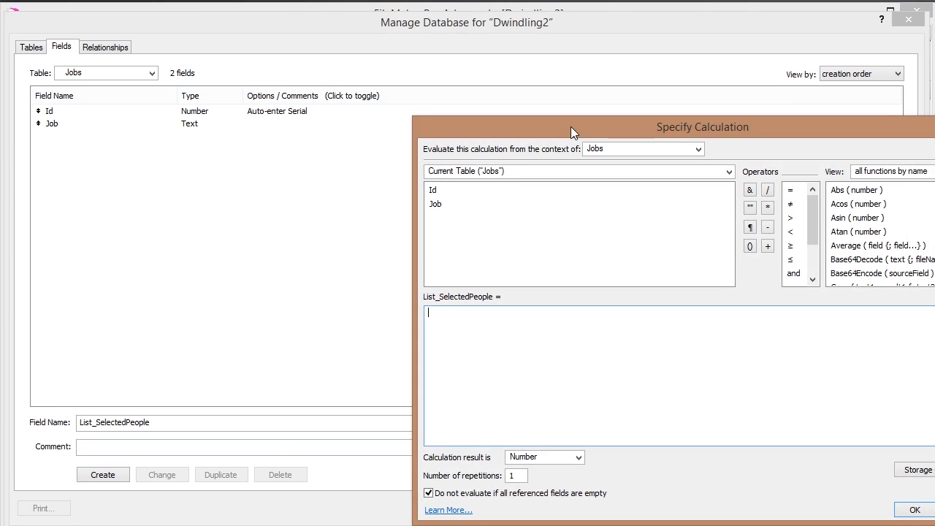
- Define the calculation as List ( Join_Jobs_People::PeopleIdFk ) with a Text result and save the database changes
left_click_drag(570, 127, 446, 95)
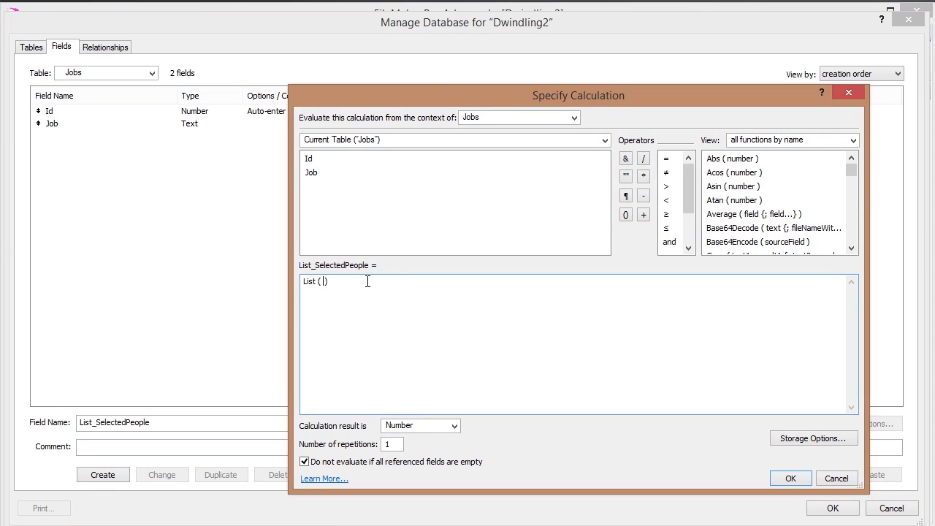
left_click(418, 142)
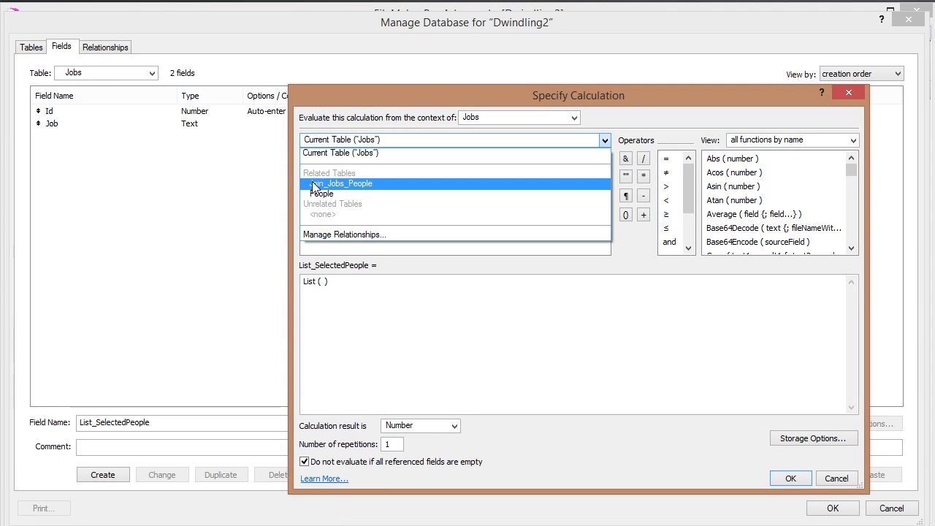
left_click(372, 182)
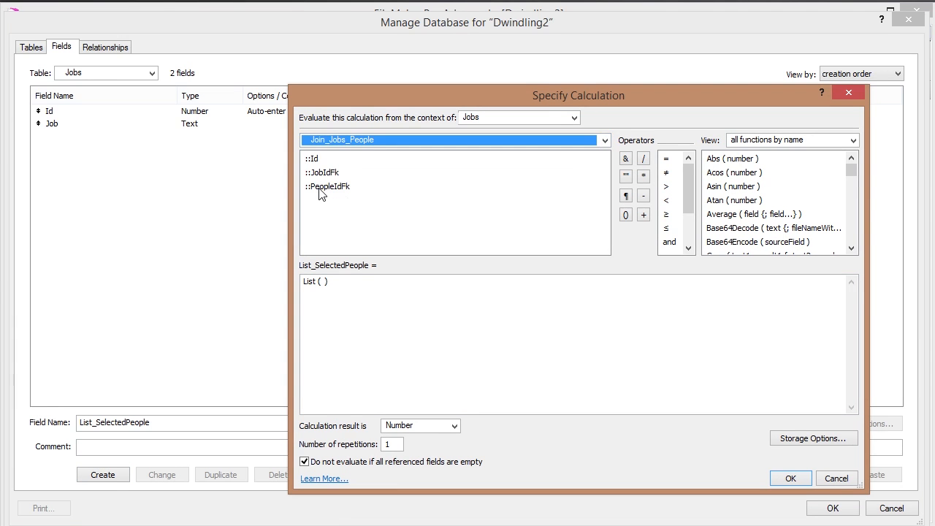
left_click(352, 187)
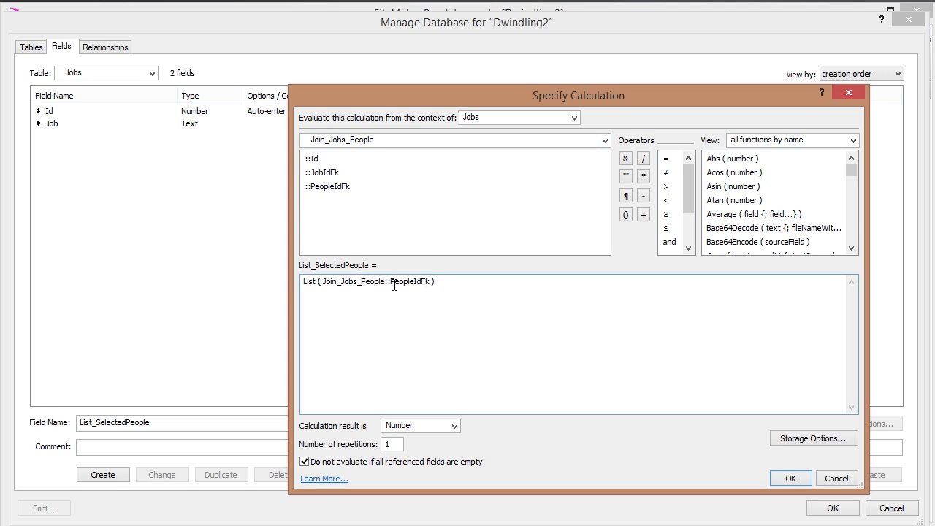
left_click(454, 426)
left_click(394, 438)
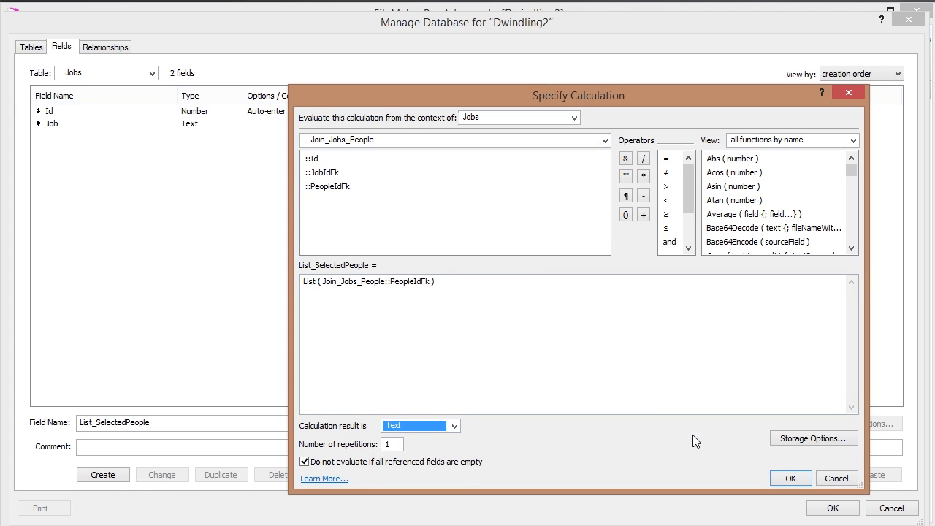
left_click(791, 479)
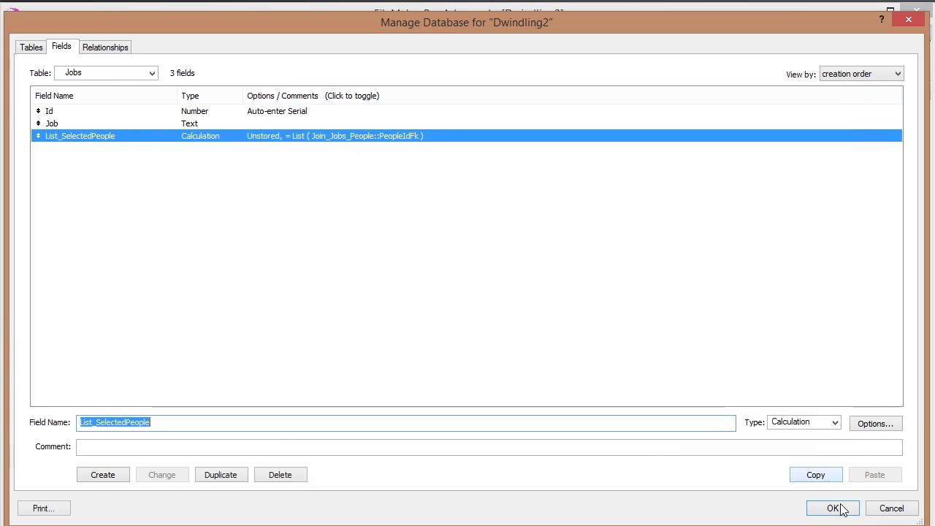
left_click(834, 507)
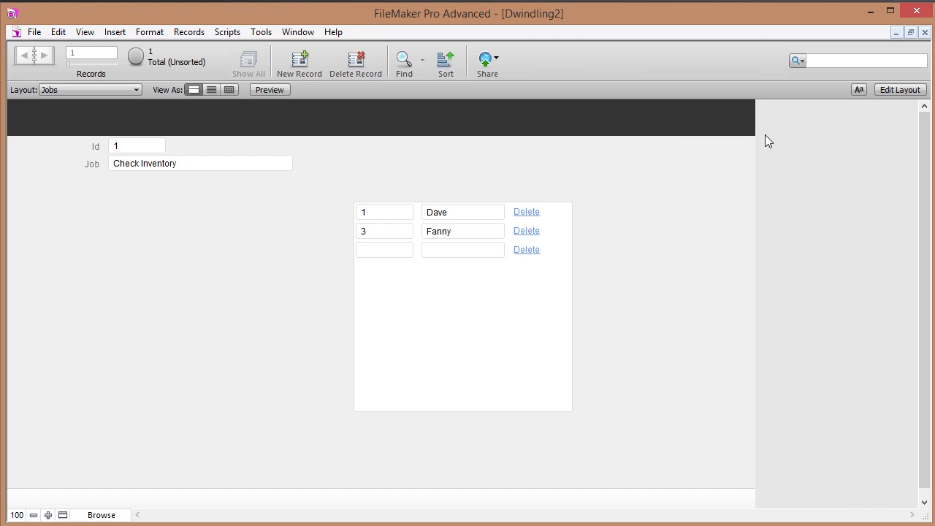
- Place the labelled List_SelectedPeople field below Job on the Jobs layout and stretch it to a tall, multi-line box
left_click(899, 89)
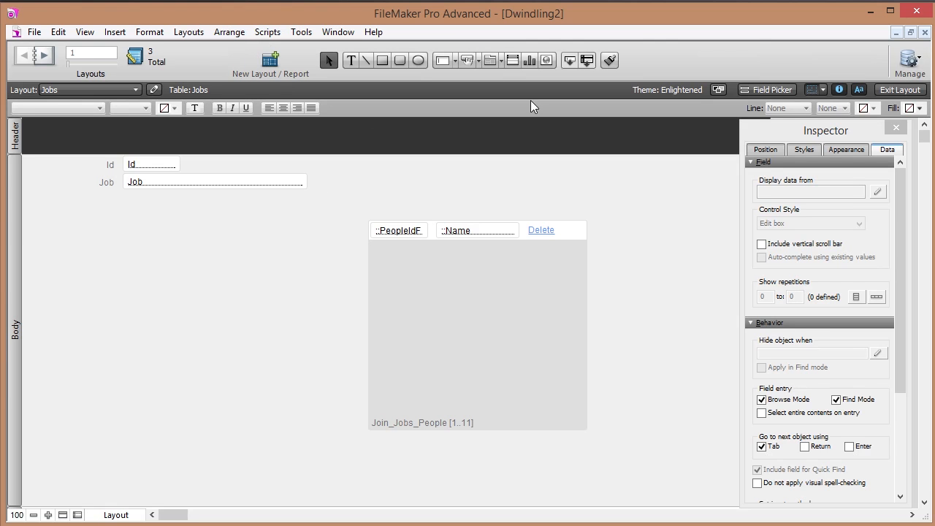
left_click_drag(571, 58, 126, 244)
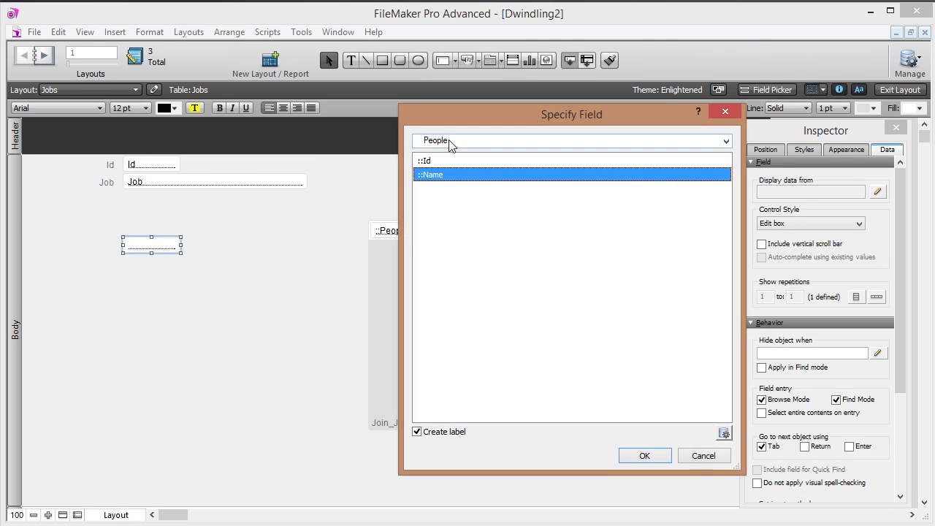
left_click(449, 141)
left_click(453, 155)
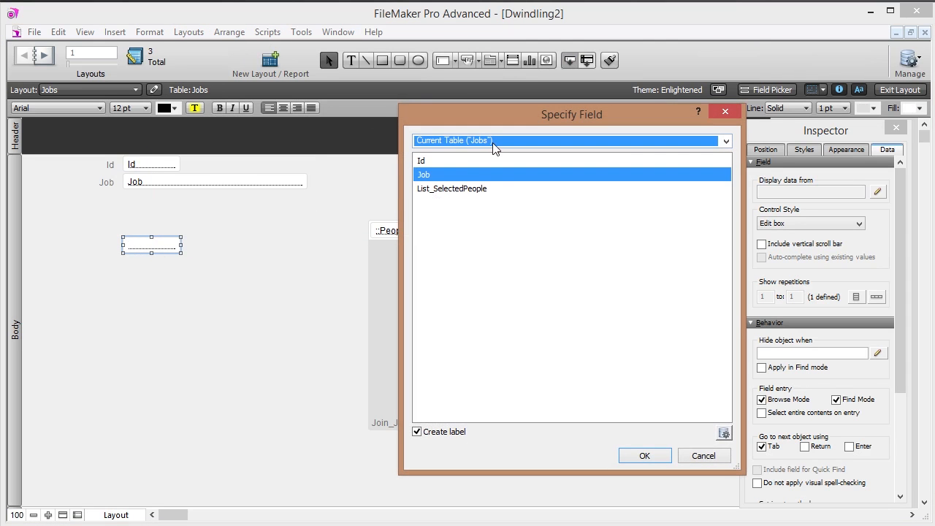
left_click(456, 189)
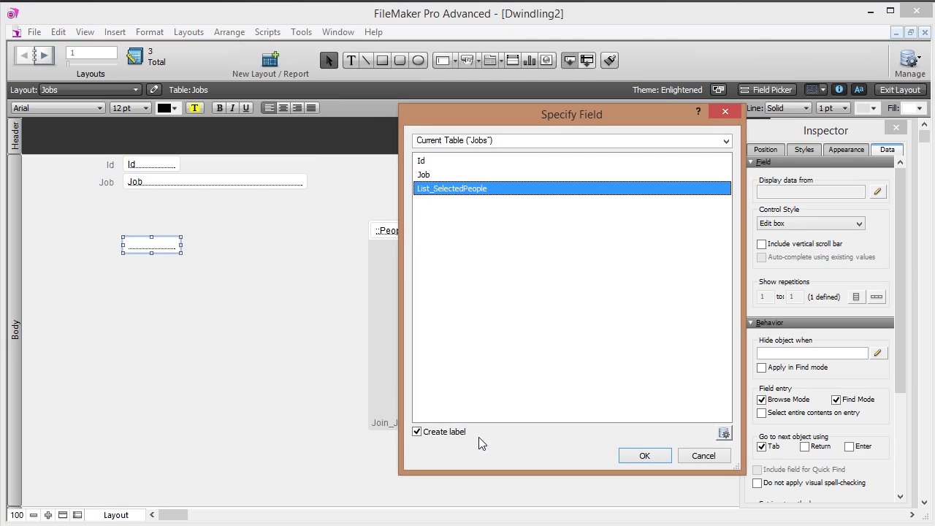
left_click(642, 457)
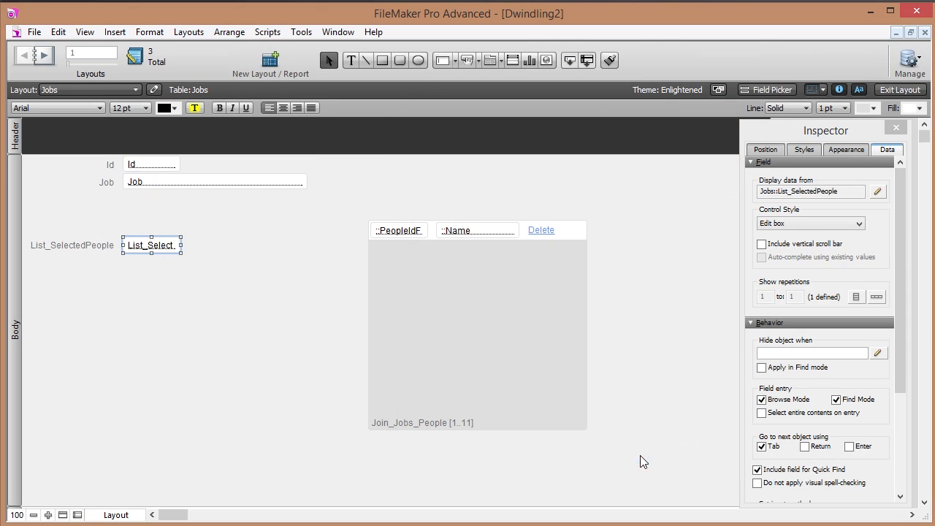
left_click_drag(151, 255, 161, 378)
- Assign the person with Id 4 in the third portal row in Browse mode
left_click(906, 90)
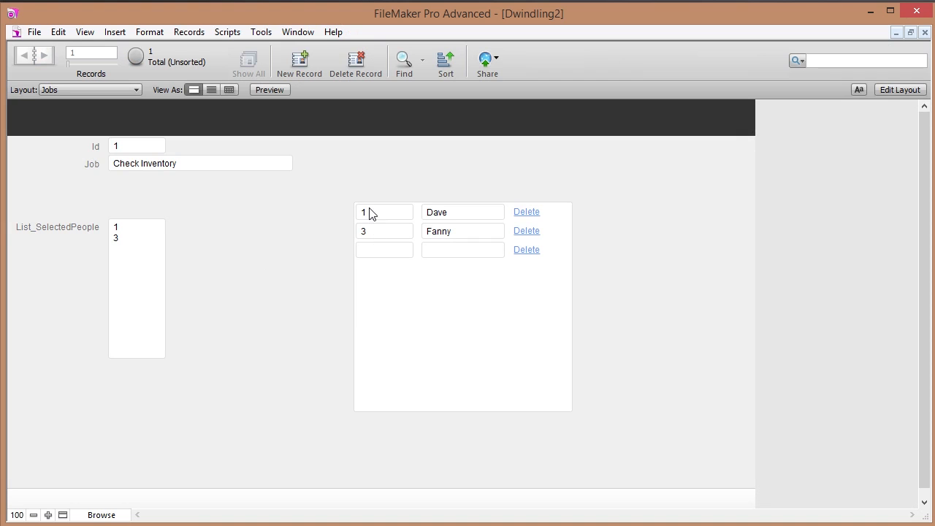
left_click(389, 249)
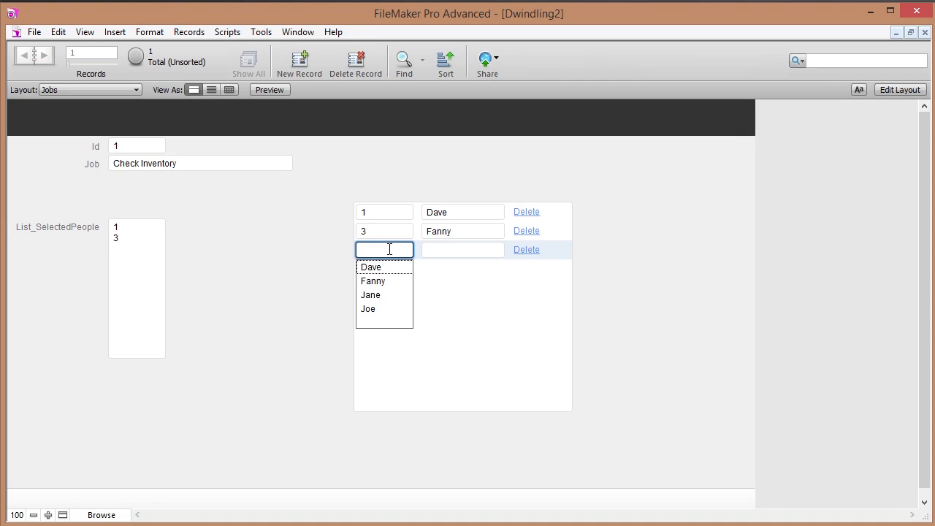
left_click(371, 295)
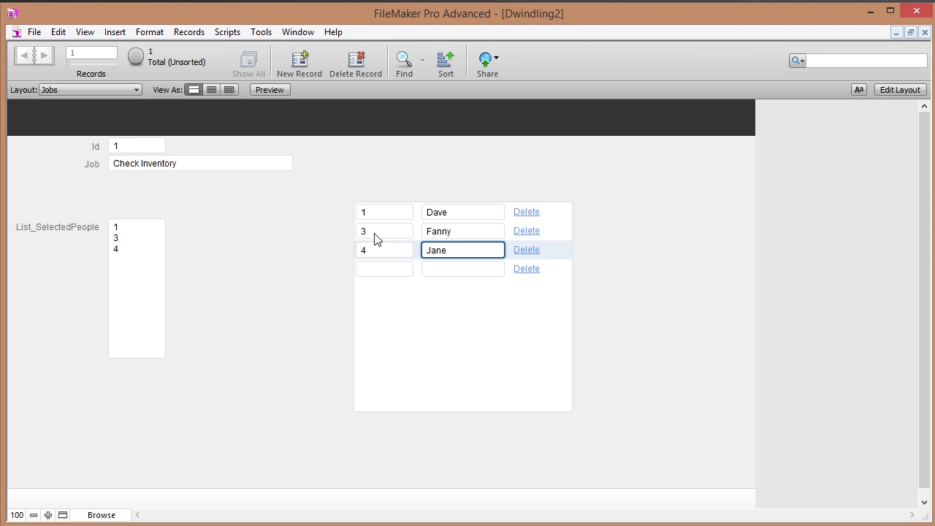
- Compare the selected Ids with the records on the People layout and return to the Jobs layout
left_click(82, 89)
left_click(76, 119)
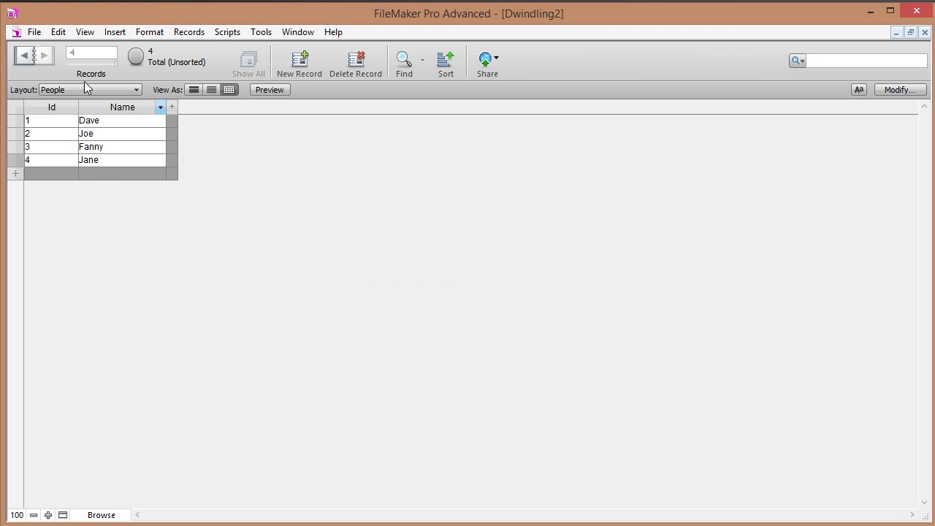
left_click(86, 91)
left_click(84, 105)
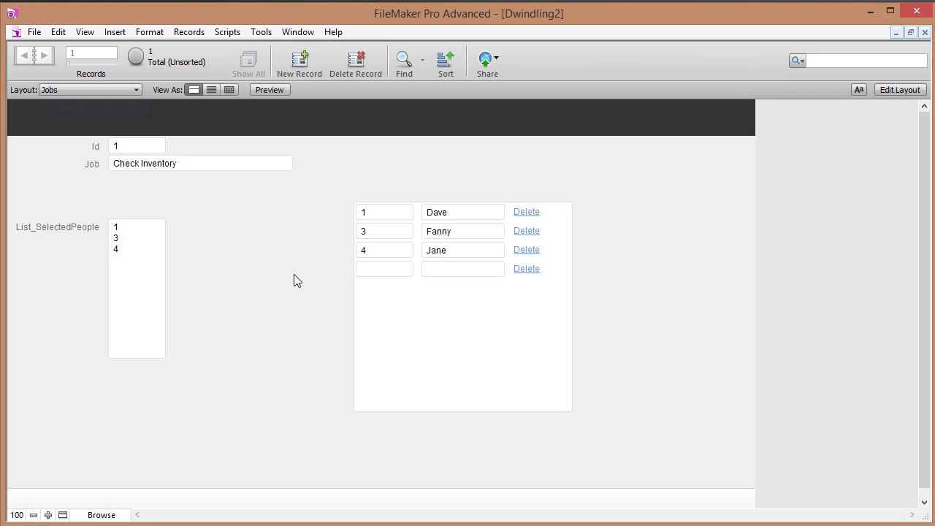
- Open the database's relationships graph and color the Jobs table occurrence purple
left_click(34, 32)
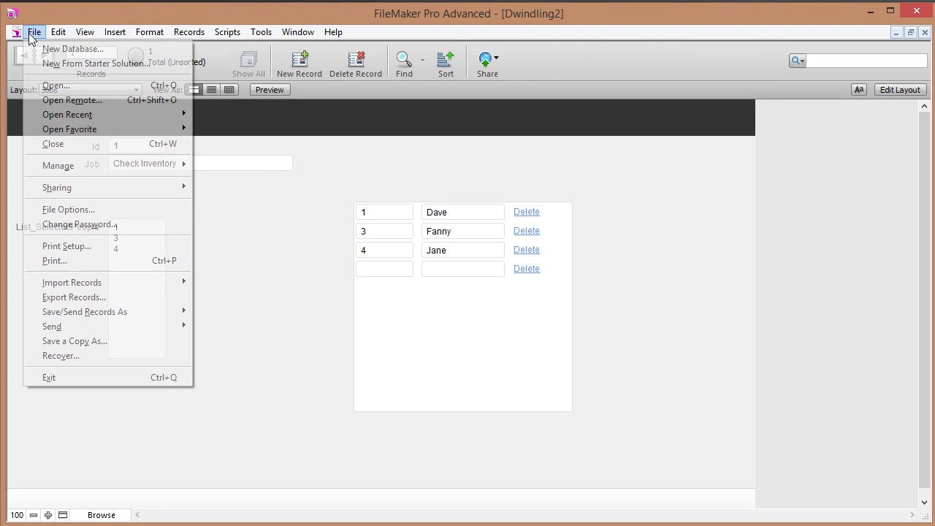
mouse_move(167, 170)
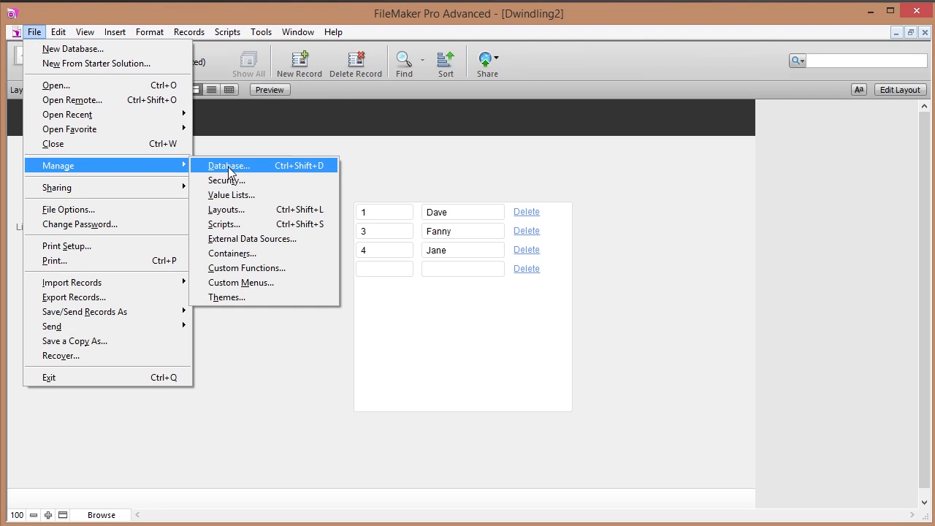
left_click(228, 166)
left_click(104, 46)
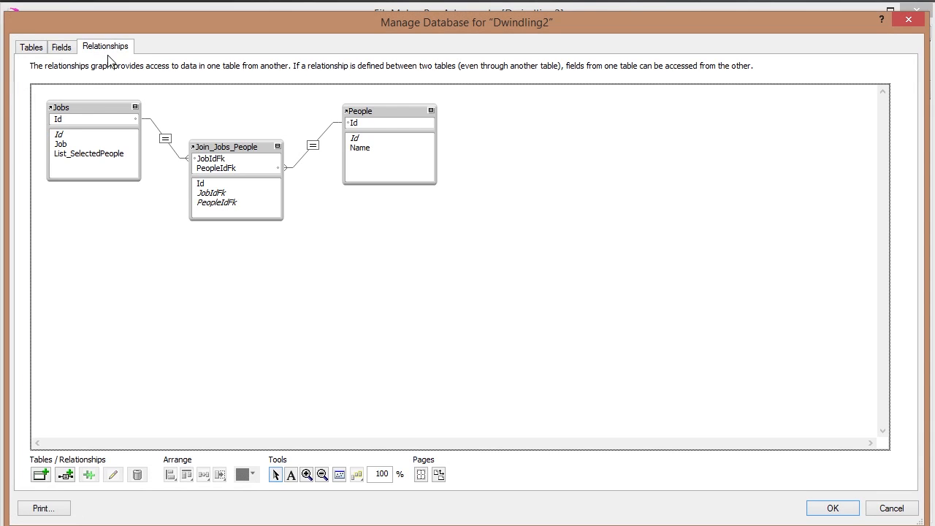
left_click(93, 111)
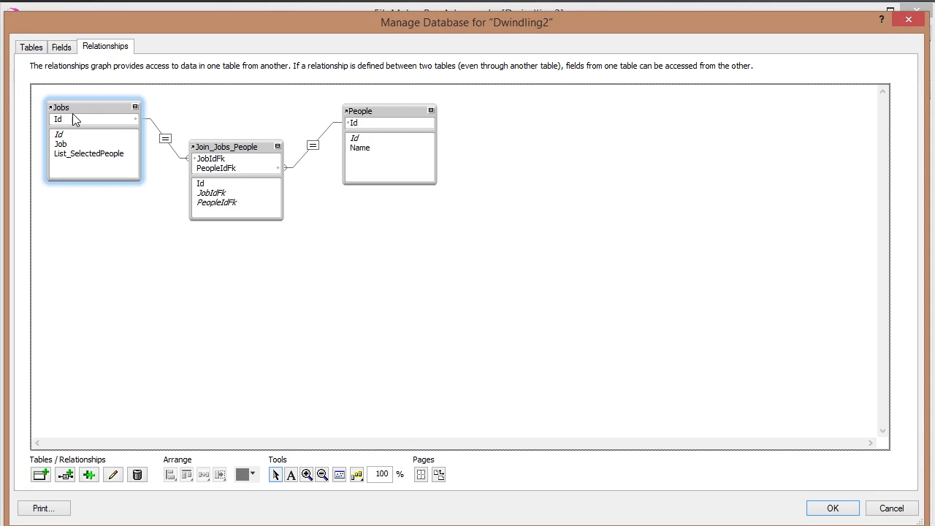
left_click(249, 474)
left_click(263, 511)
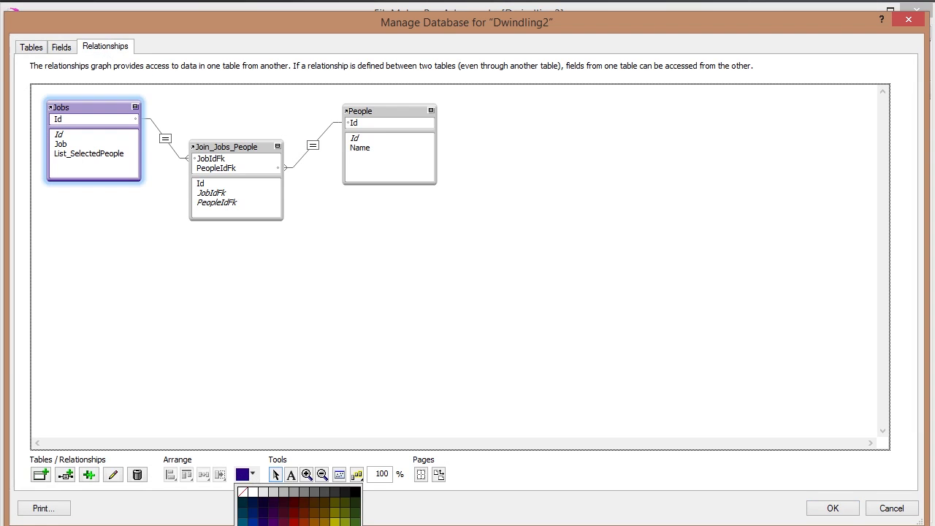
- Color the People table occurrence yellow and the Join_Jobs_People occurrence pink
left_click(383, 112)
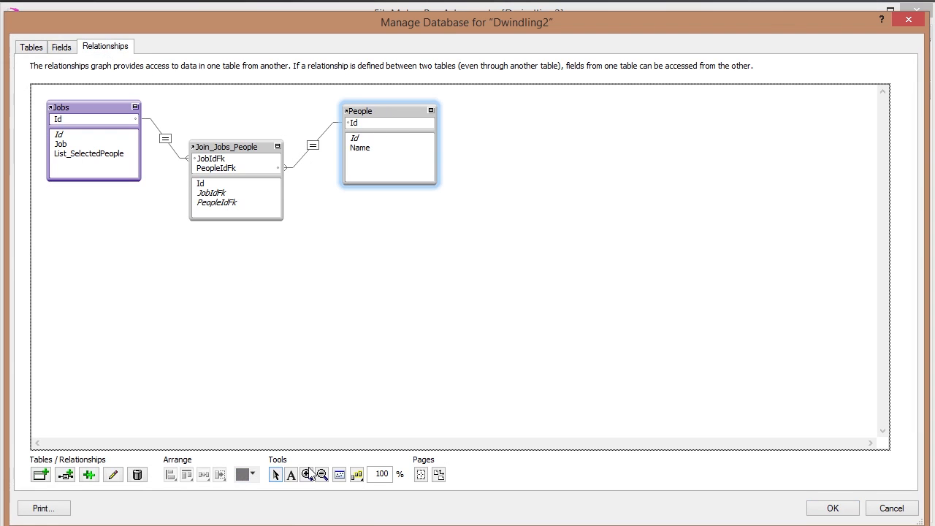
left_click(248, 473)
left_click(335, 520)
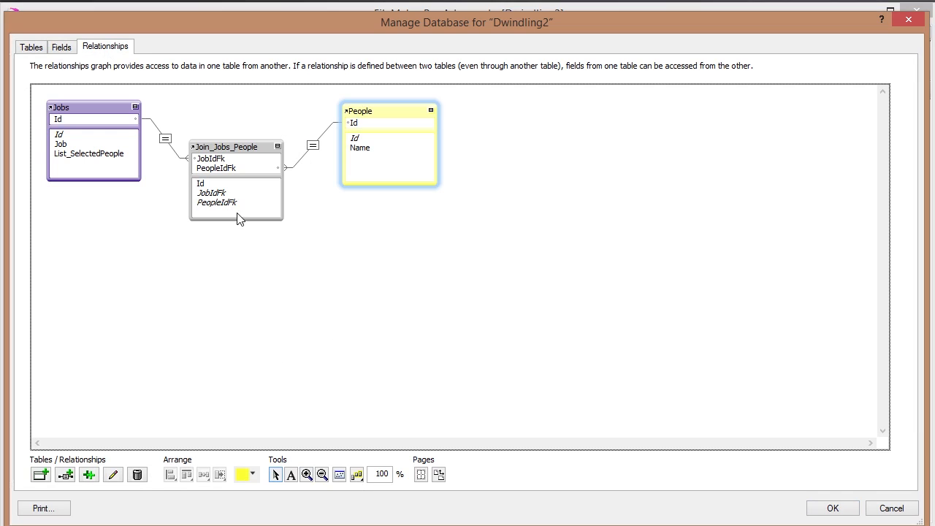
left_click(228, 145)
left_click(252, 475)
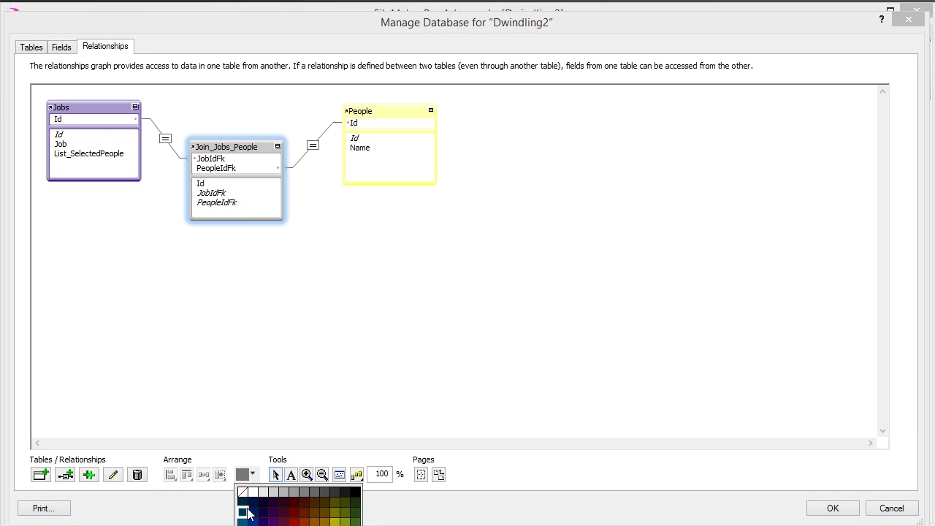
left_click(253, 511)
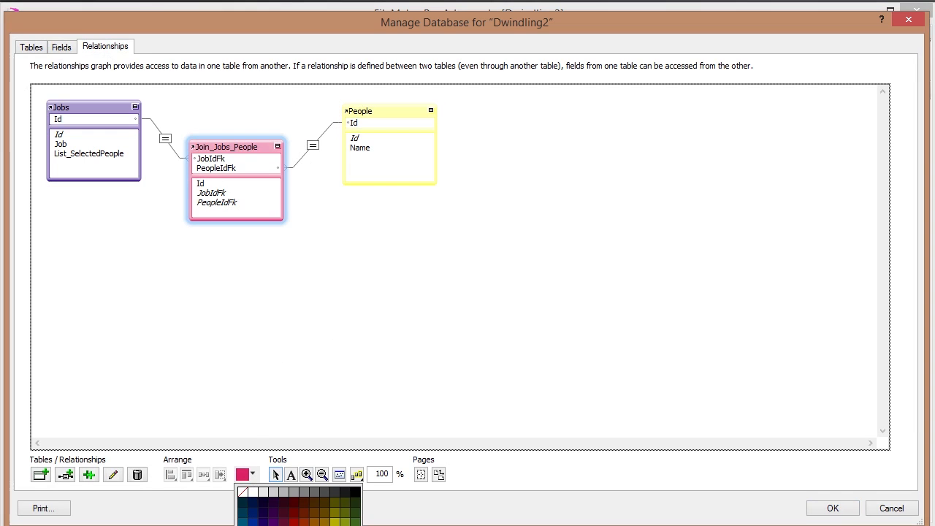
- Duplicate the People table occurrence and place the copy below the original in the relationships graph
left_click(82, 109)
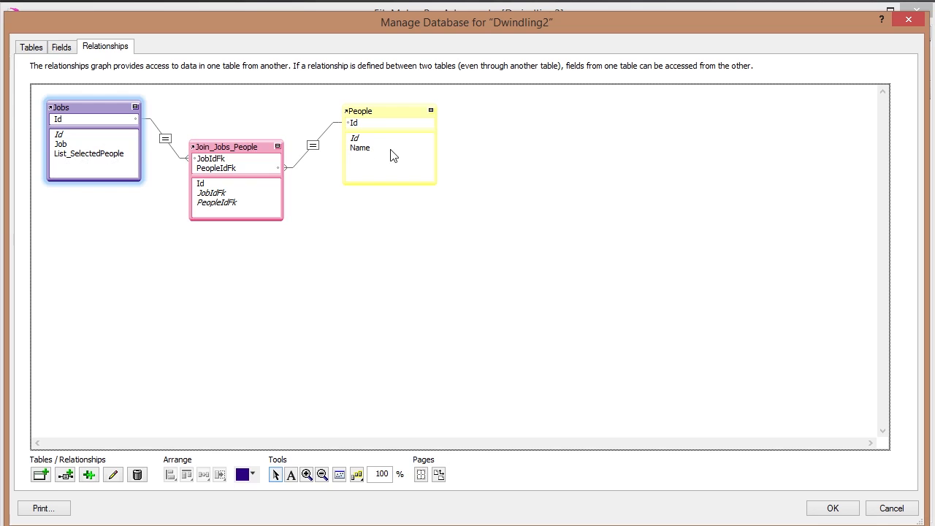
left_click(383, 109)
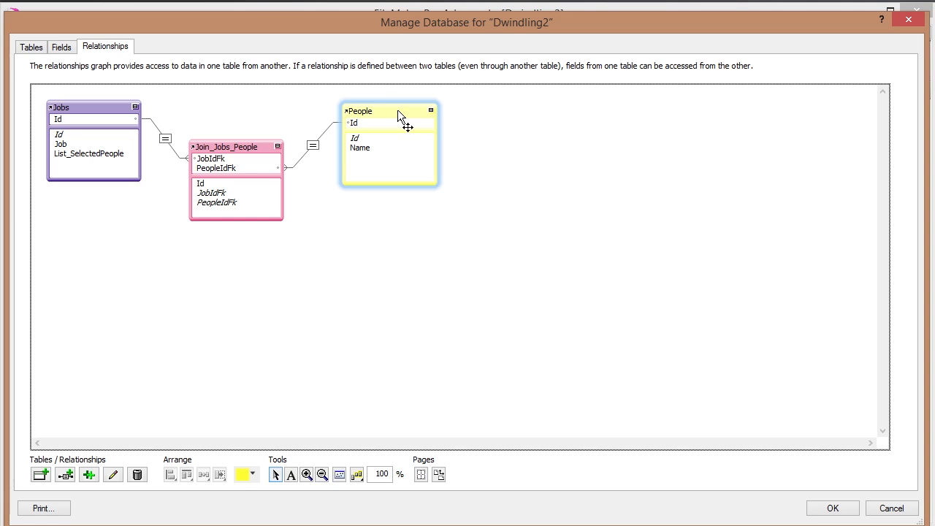
left_click_drag(398, 108, 398, 106)
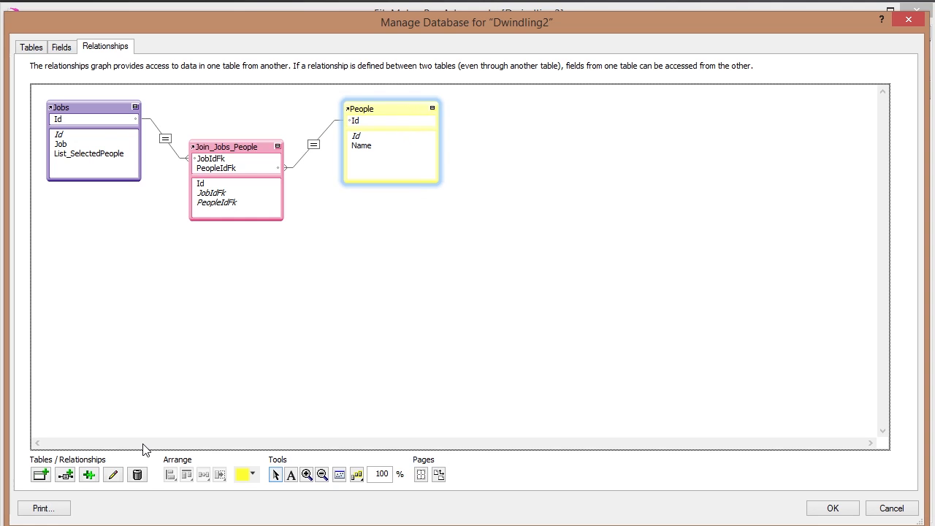
left_click(89, 475)
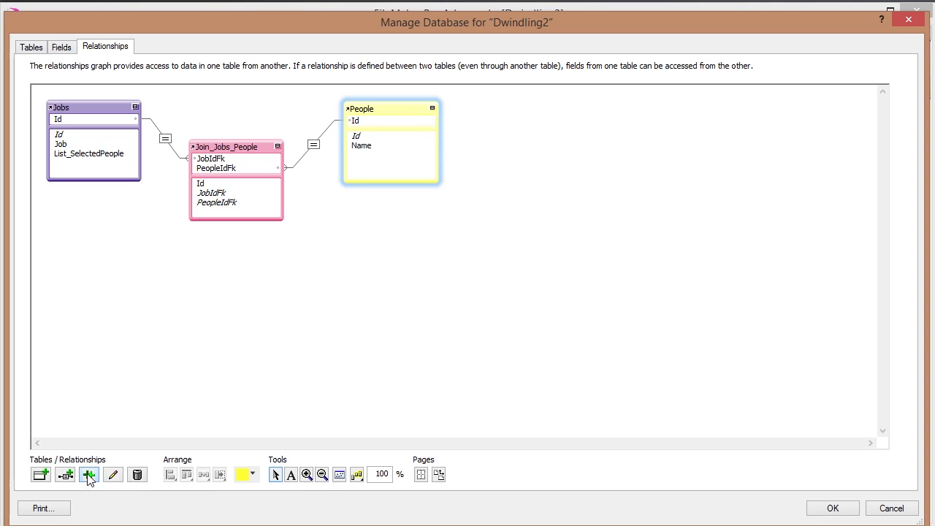
left_click_drag(373, 130, 362, 219)
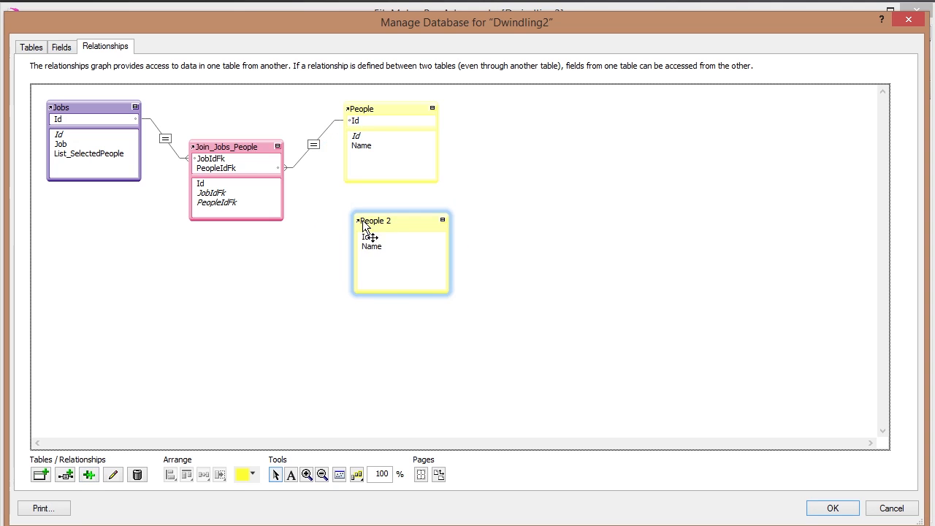
- Check the copied occurrence's source table and the People table's occurrences in the table list, and return to the relationships graph
mouse_move(357, 220)
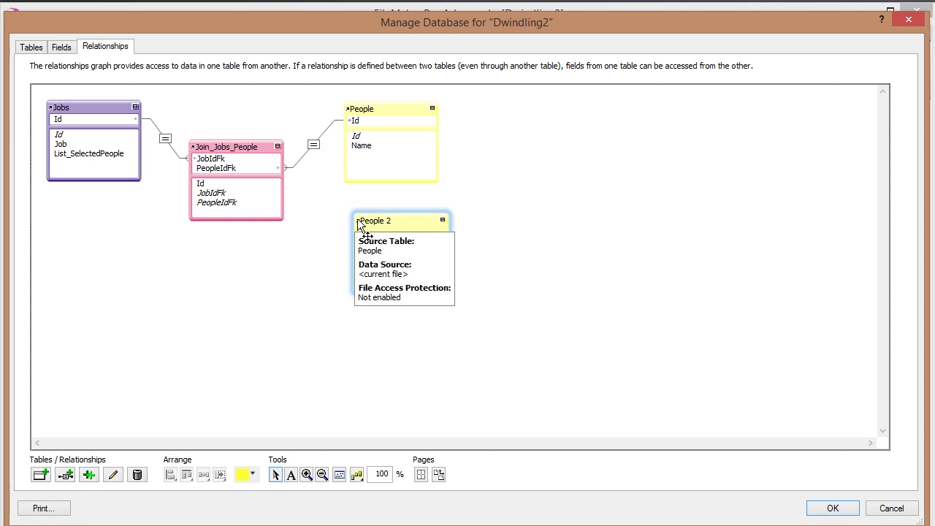
mouse_move(349, 111)
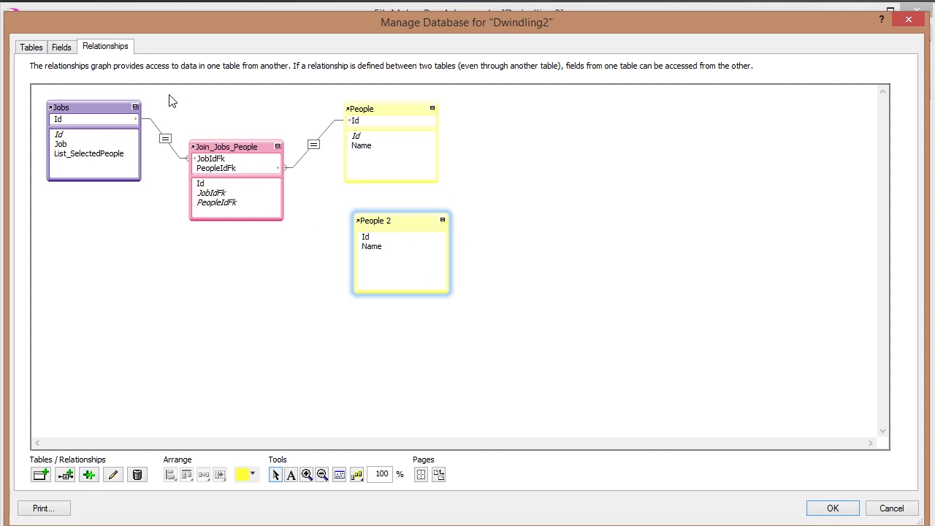
left_click(31, 46)
left_click(56, 142)
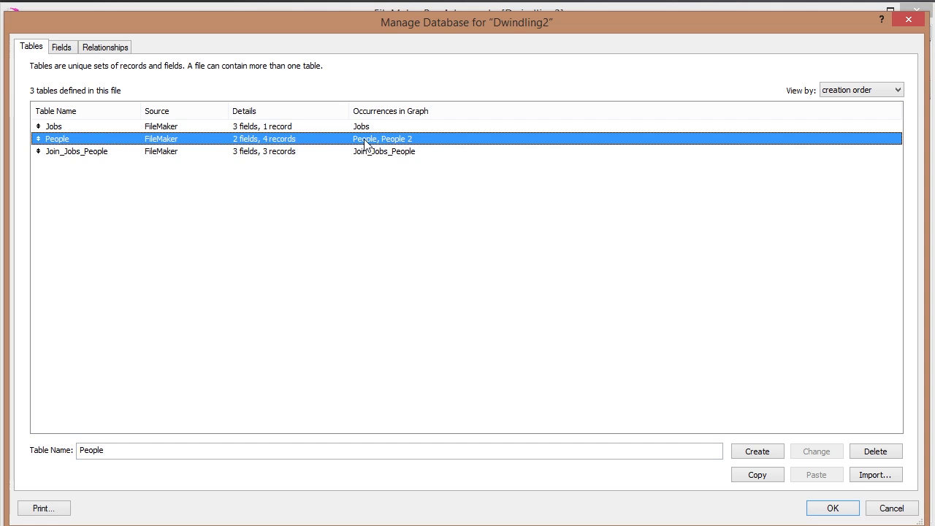
left_click(106, 48)
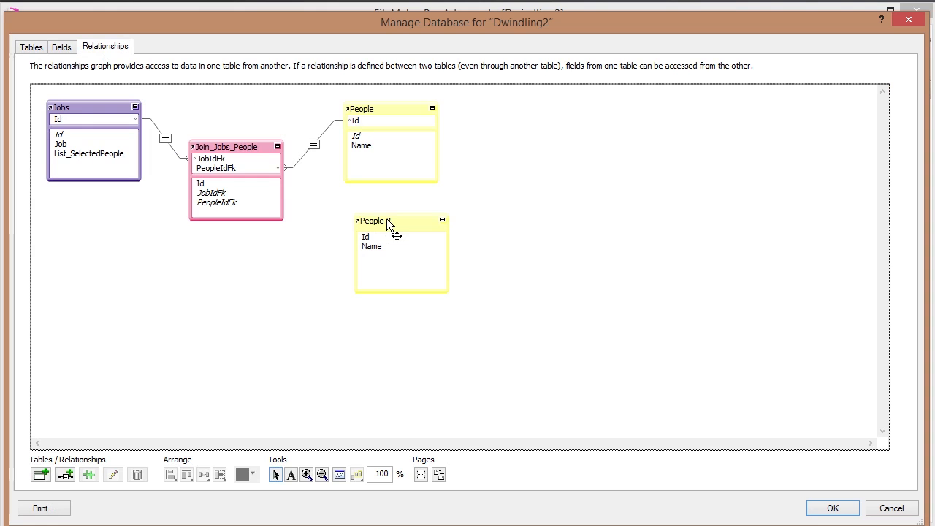
- Rename the copied People occurrence as People_NotSelected and move it below Join_Jobs_People
double_click(386, 223)
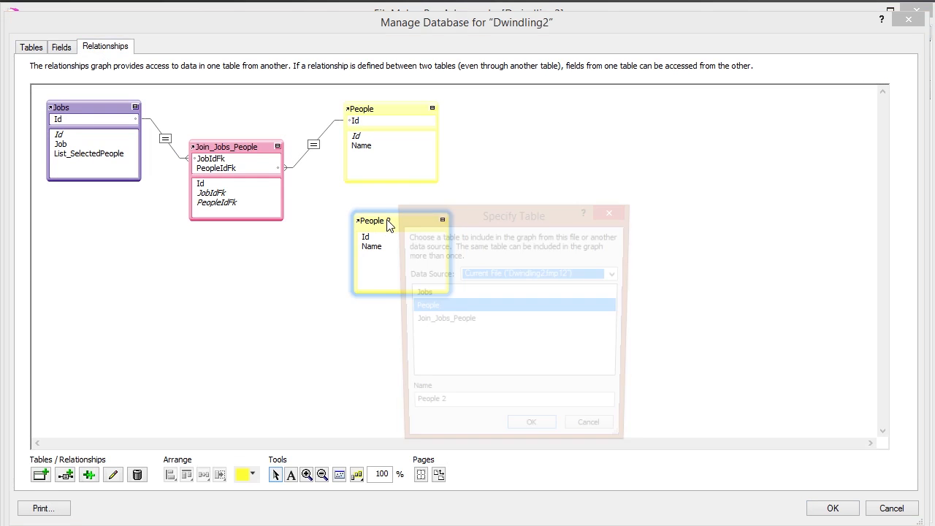
left_click(483, 406)
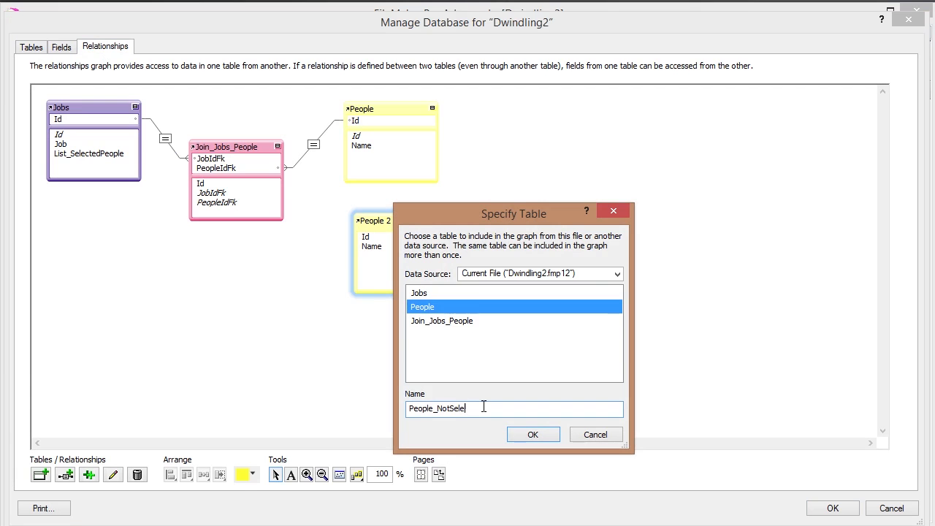
left_click(532, 436)
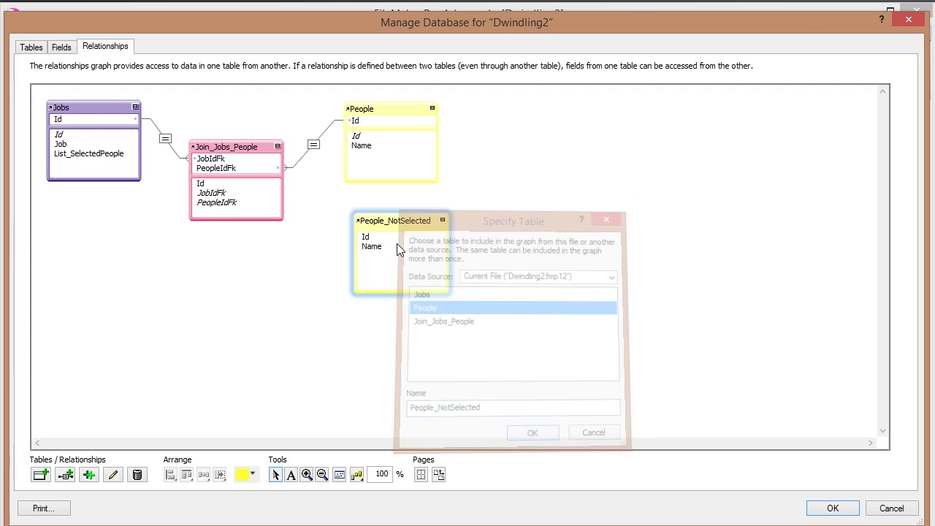
left_click_drag(415, 223, 248, 259)
- Relate List_SelectedPeople in Jobs to Id in People_NotSelected
left_click(88, 162)
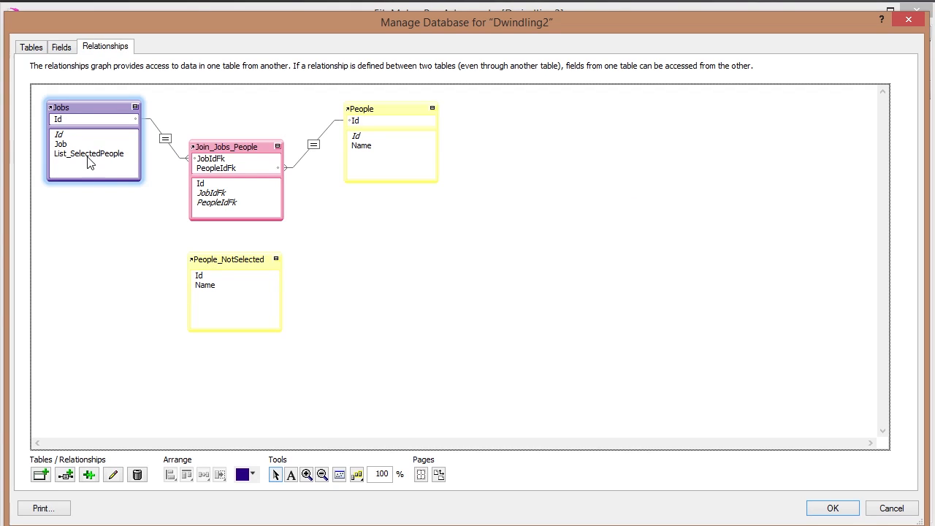
left_click(81, 156)
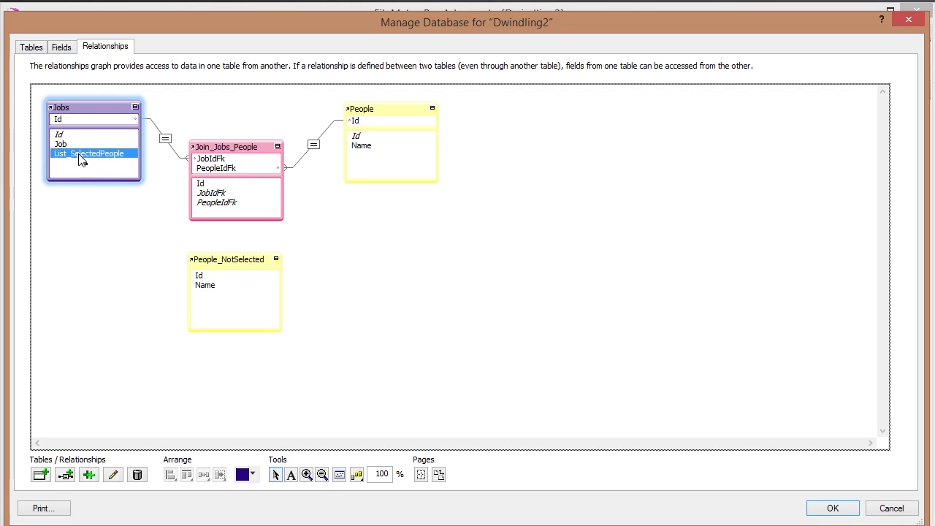
mouse_move(116, 158)
left_mouse_down()
mouse_move(129, 162)
mouse_move(151, 211)
mouse_move(156, 263)
mouse_move(175, 279)
mouse_move(199, 276)
left_mouse_up()
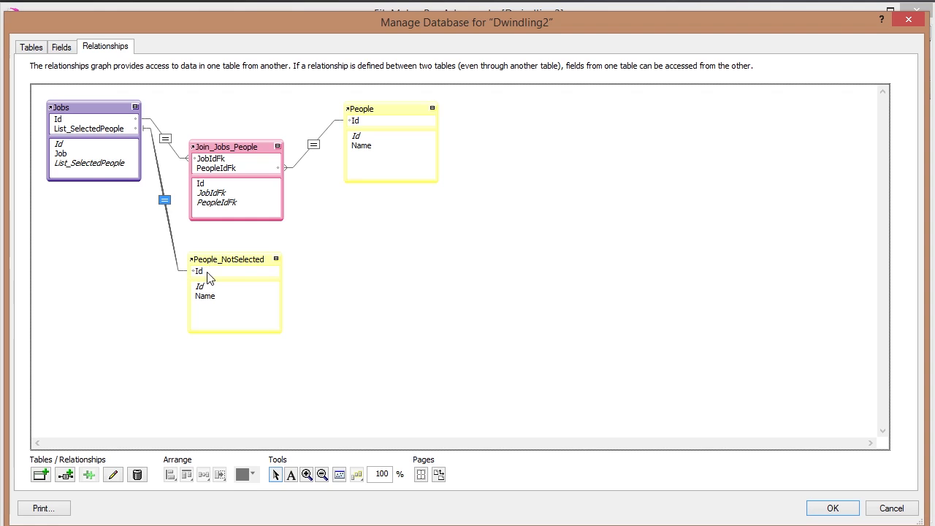
- Change the operator between List_SelectedPeople and People_NotSelected's Id to ≠ and save the relationship
double_click(165, 202)
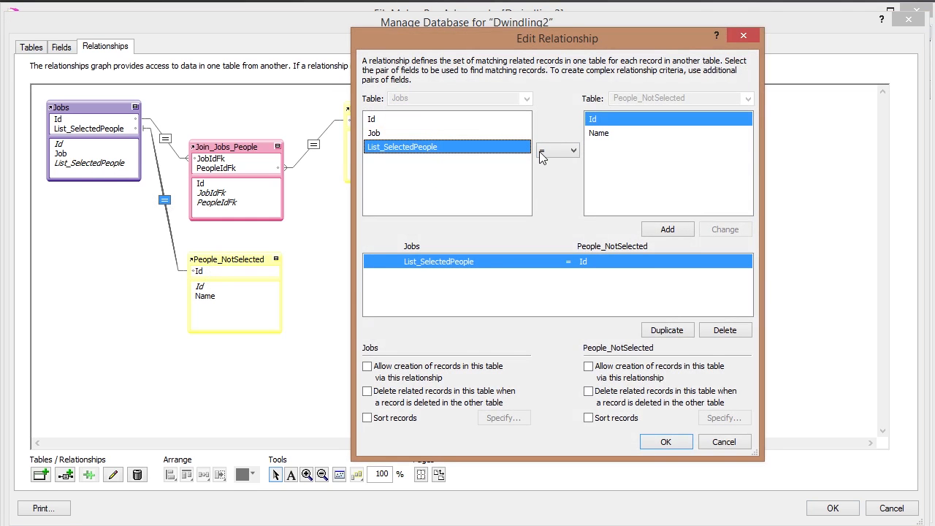
left_click(574, 151)
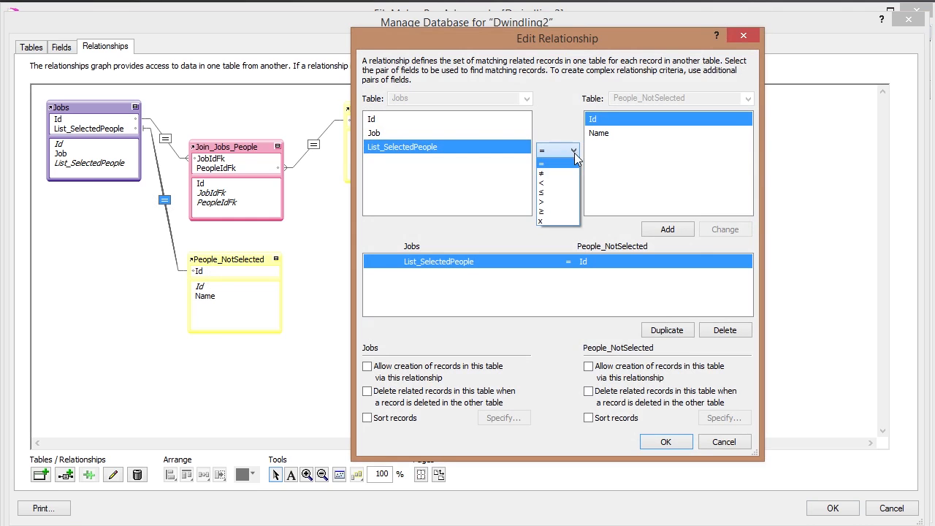
left_click(544, 158)
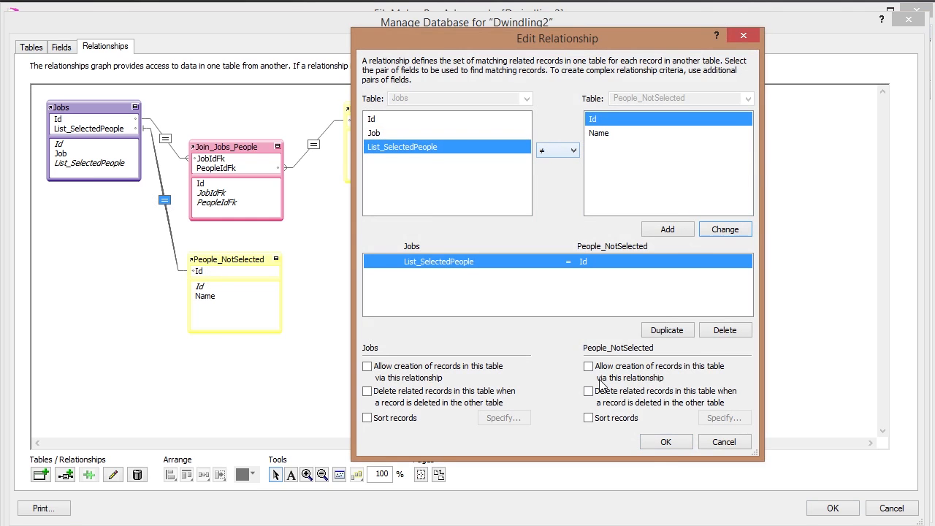
left_click(666, 443)
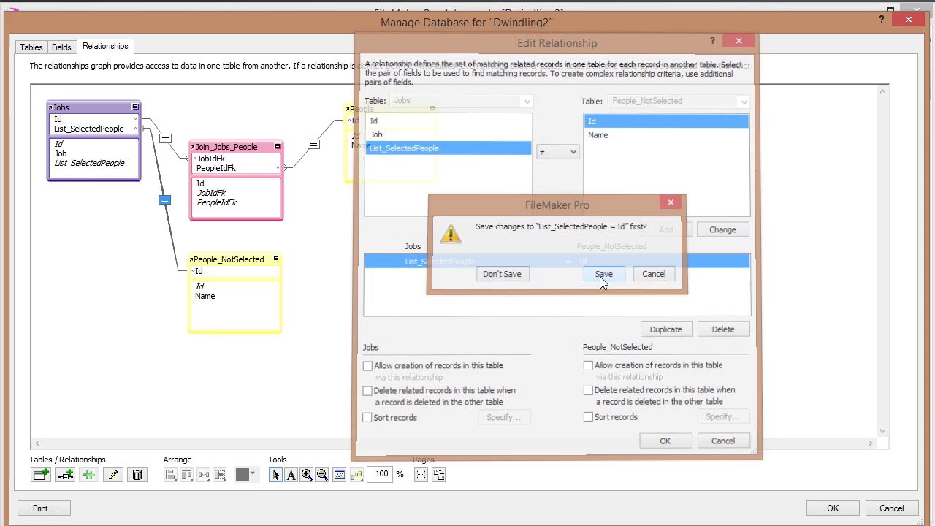
left_click(599, 275)
- Shift the People_NotSelected occurrence slightly lower in the graph and save the database changes
left_click(231, 261)
mouse_move(232, 260)
left_mouse_down()
mouse_move(252, 257)
mouse_move(224, 255)
mouse_move(231, 270)
left_mouse_up()
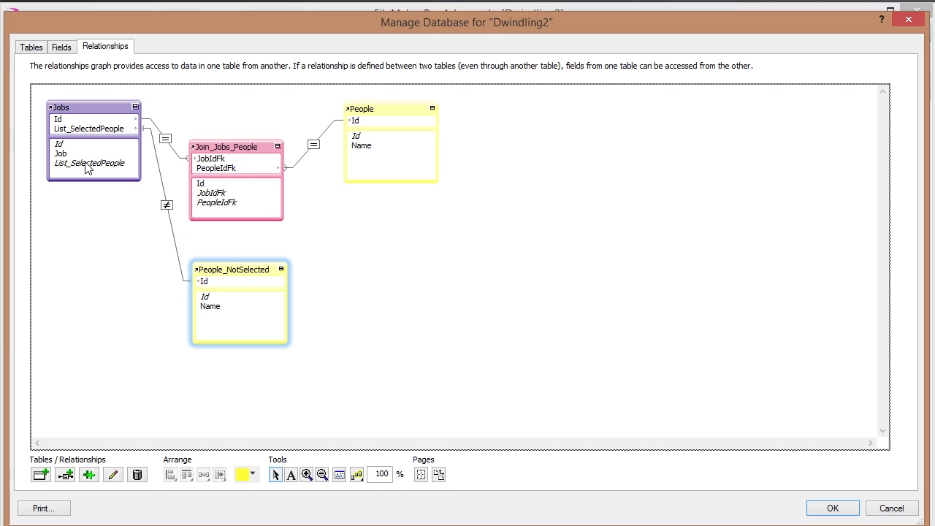
left_click(831, 509)
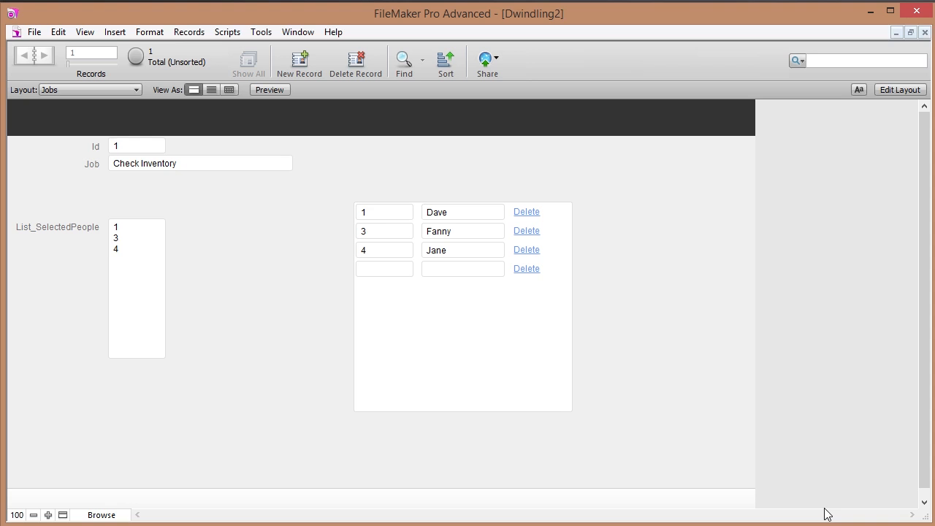
- Check which people the value list offers in the empty fourth portal row
left_click(395, 269)
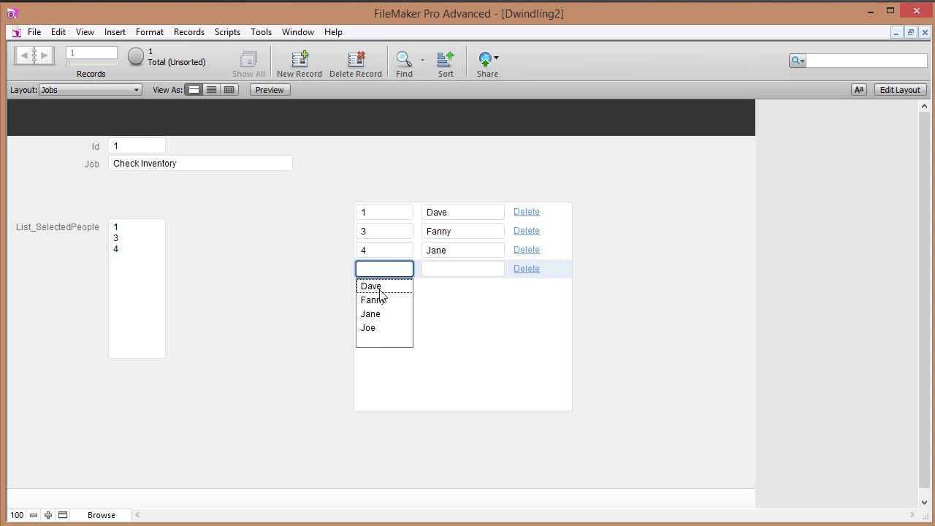
left_click(325, 273)
- Reopen the relationships graph, nudge the People and People_NotSelected occurrences slightly, and save the database changes
key("ctrl+shift+d")
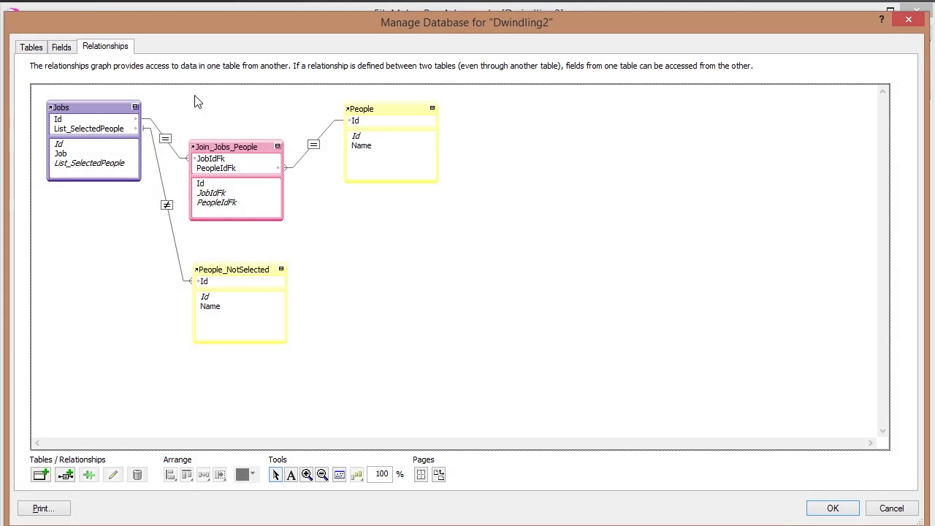
left_click_drag(392, 125, 387, 110)
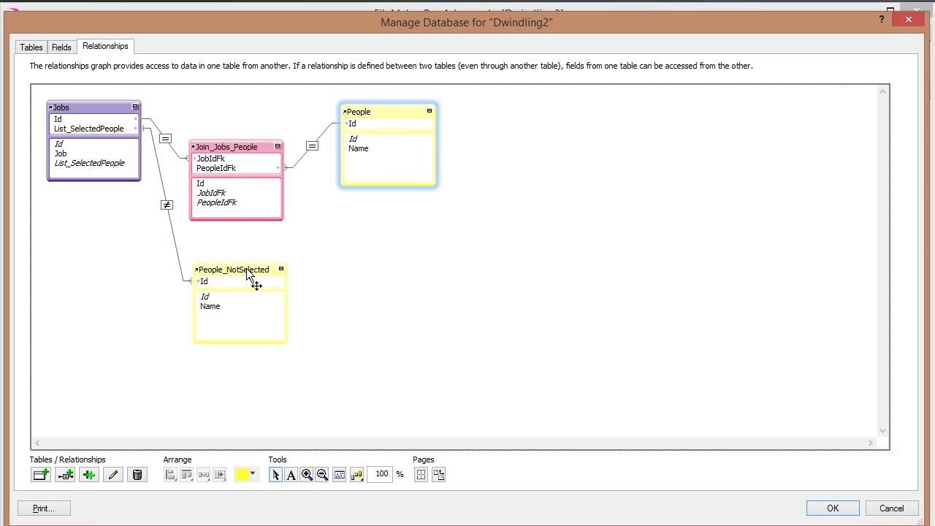
left_click_drag(236, 269, 239, 274)
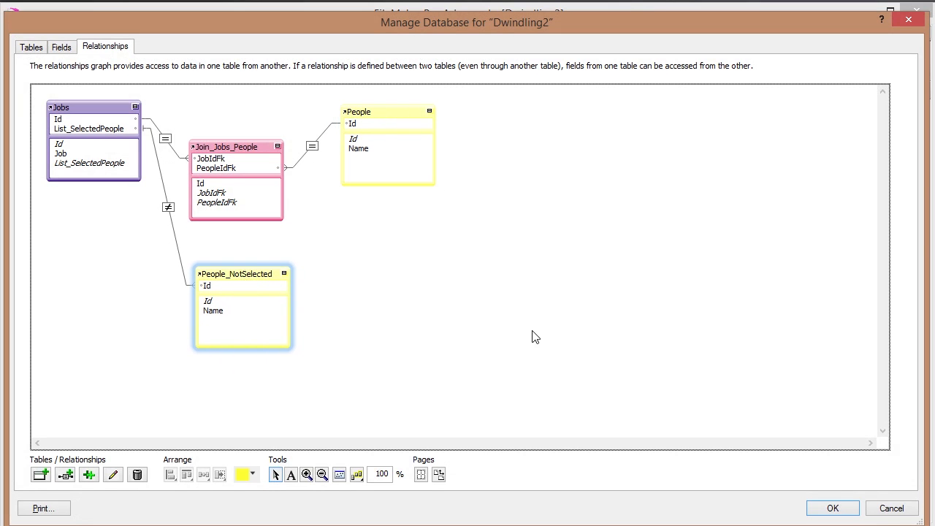
left_click(831, 507)
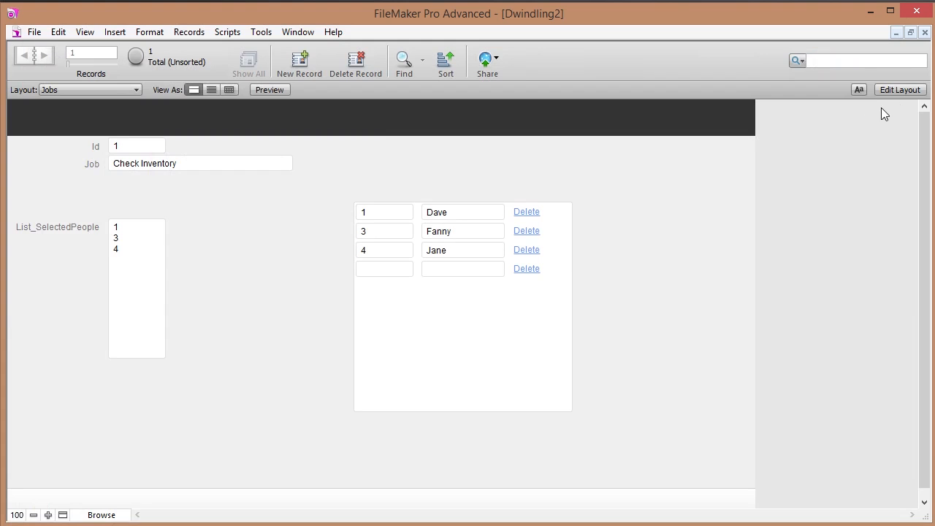
- From the portal's PeopleIdFk field on the Jobs layout, create a new value list named People Not Selected
left_click(891, 90)
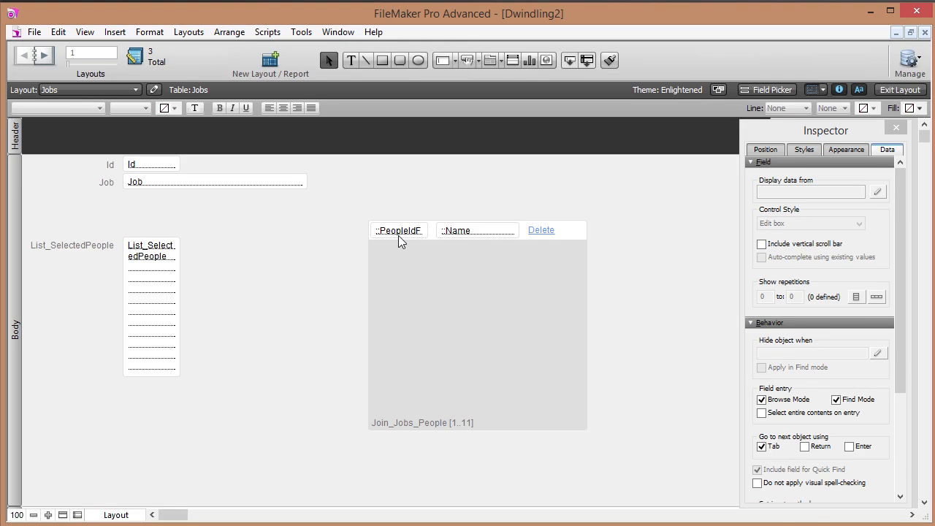
left_click(398, 235)
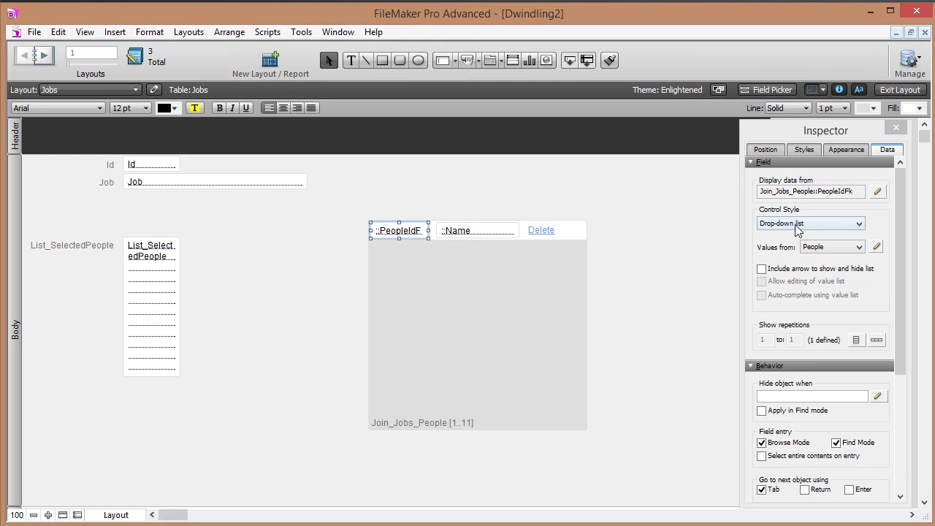
left_click(877, 246)
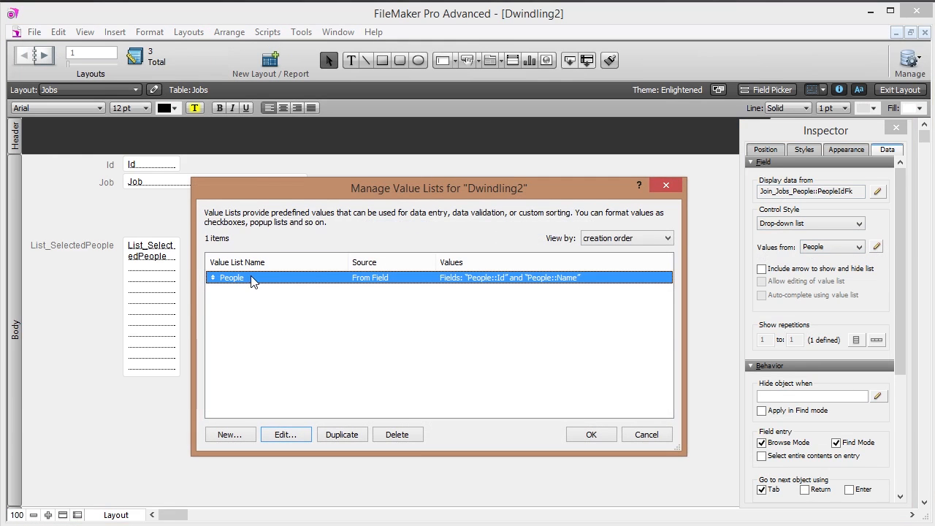
left_click(296, 435)
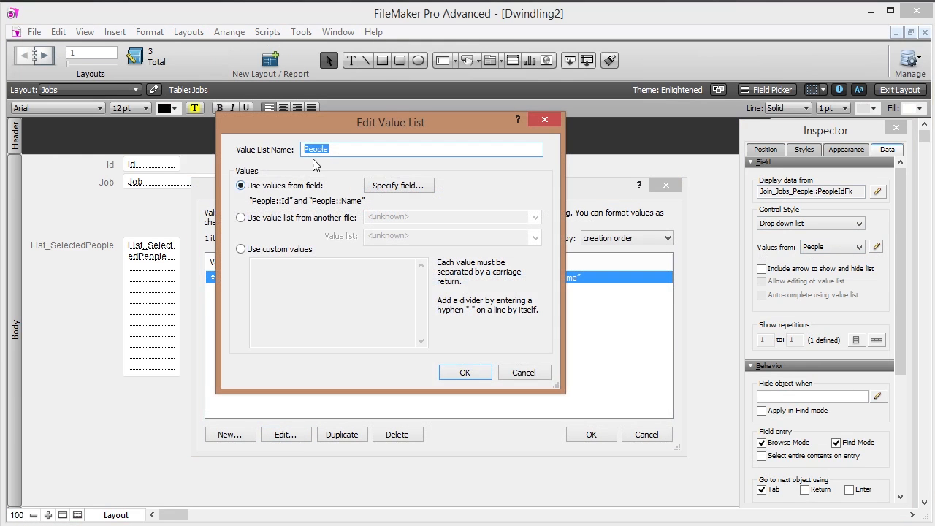
left_click(523, 373)
left_click(227, 433)
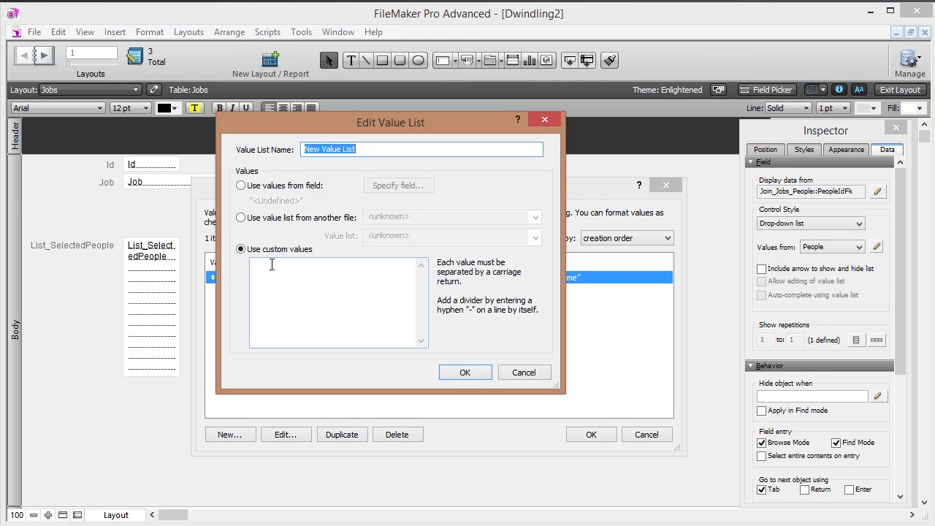
type("People")
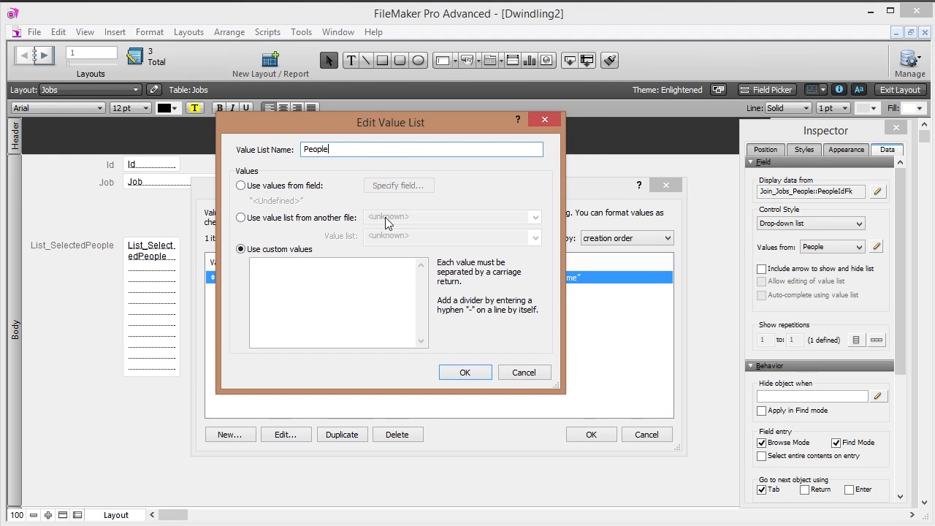
type(" Not Selected")
- Base the value list on the People_NotSelected Id field and also display its Name field as the second field
left_click(241, 186)
left_click(453, 233)
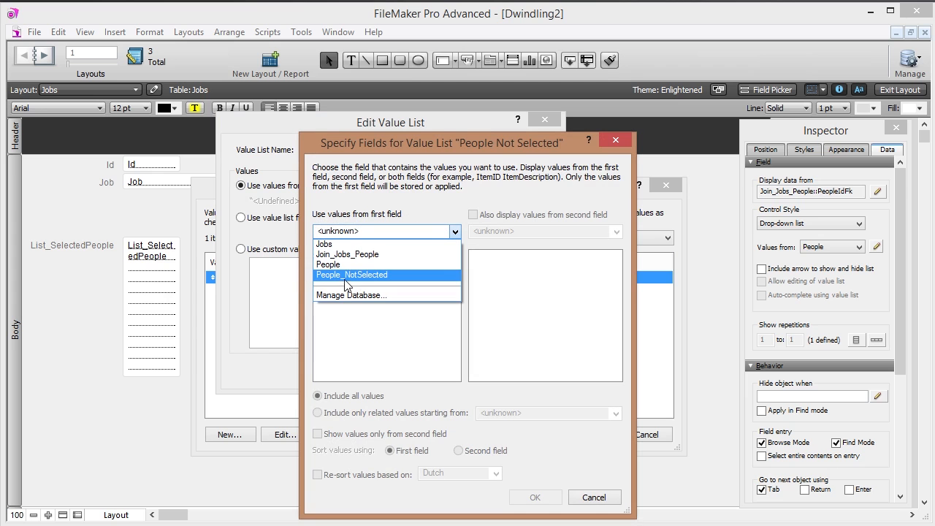
left_click(377, 276)
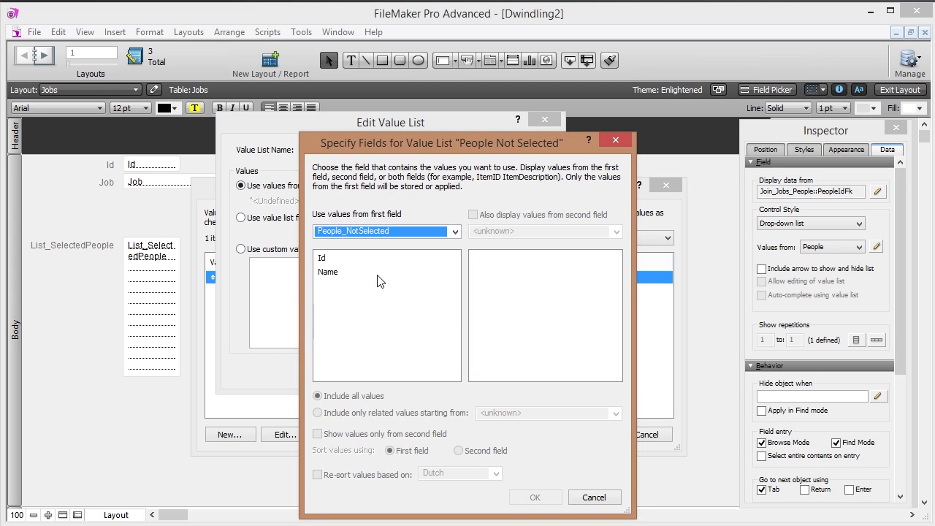
left_click(324, 259)
left_click(473, 215)
left_click(488, 272)
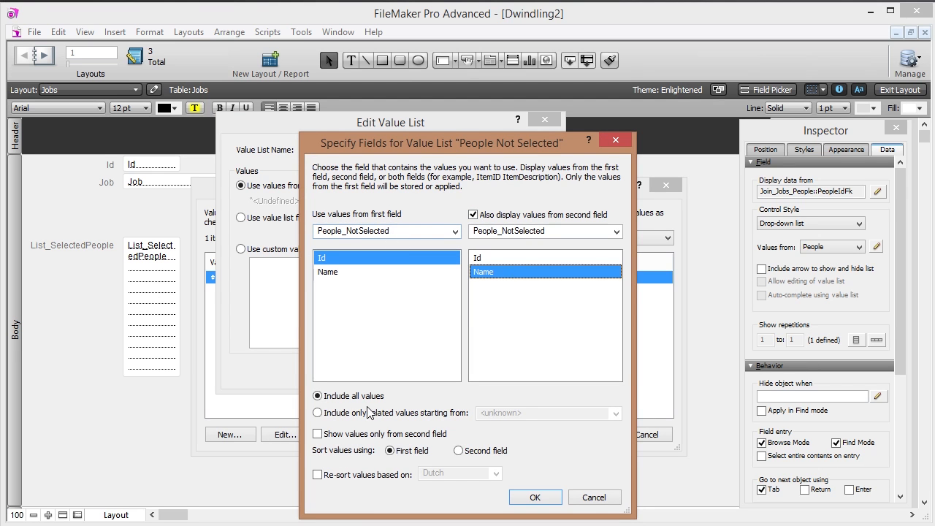
- Show values only from the second field, include only related values starting from Jobs, and save the value list for PeopleIdFk
left_click(326, 436)
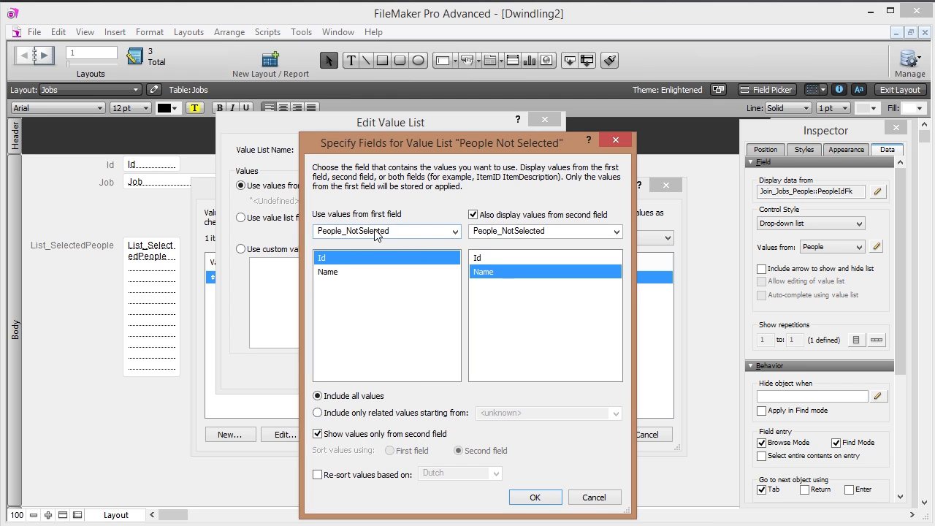
left_click(318, 413)
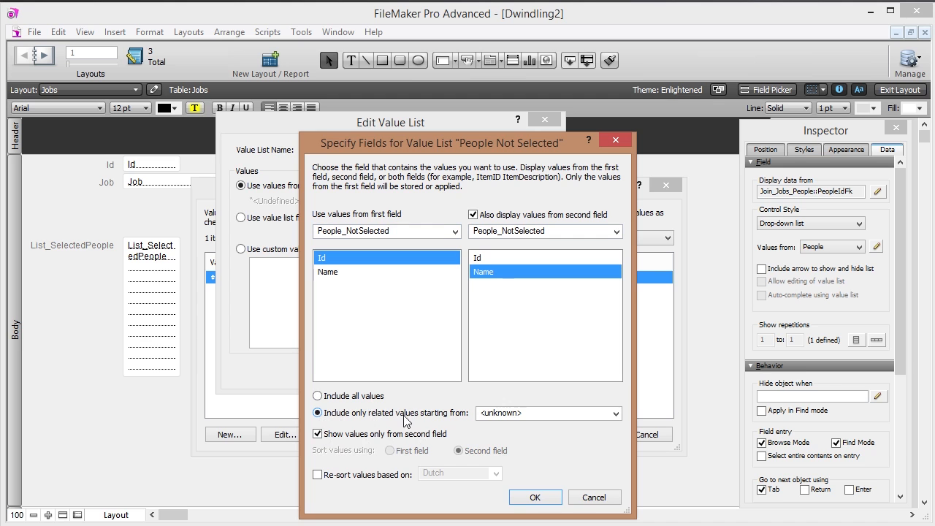
left_click(526, 417)
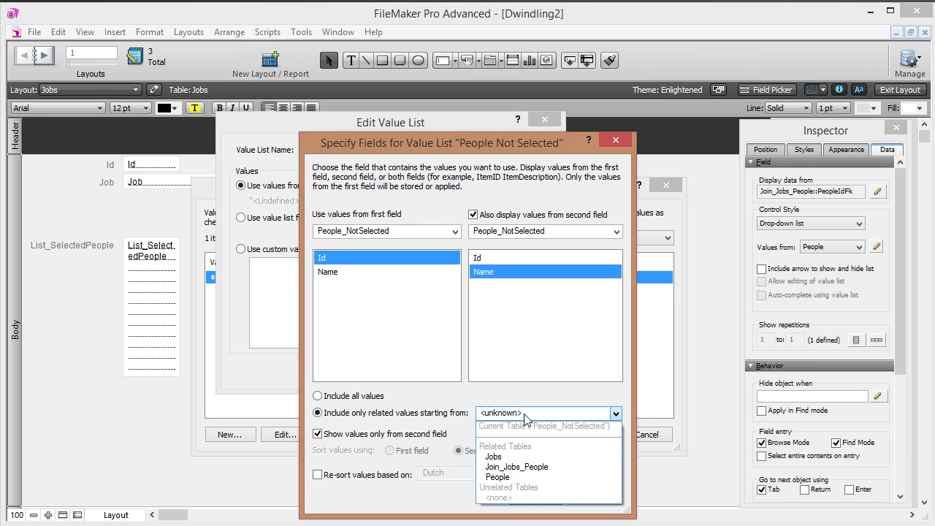
left_click(495, 455)
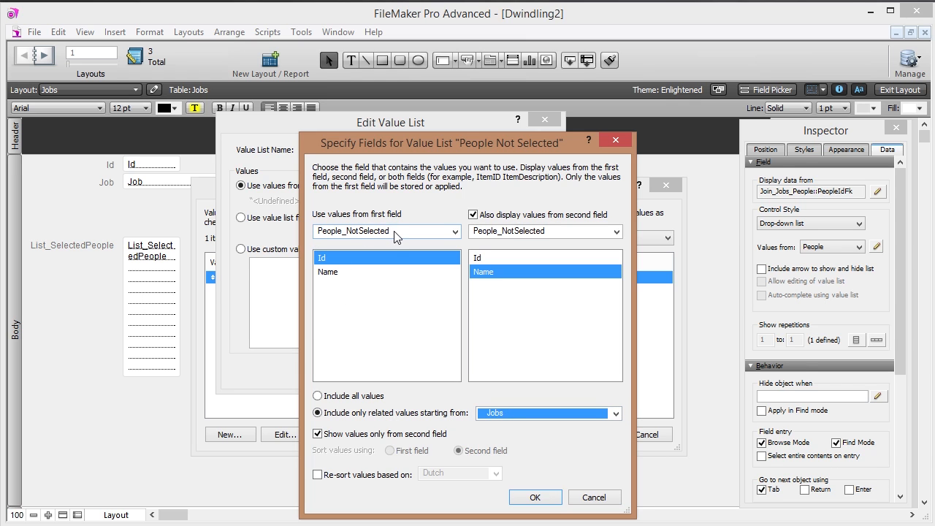
left_click(536, 496)
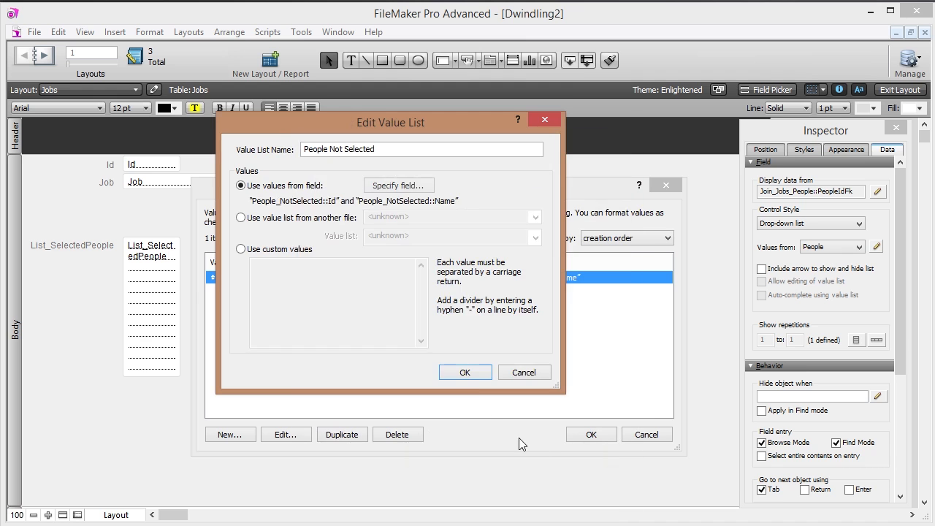
left_click(472, 375)
left_click(591, 434)
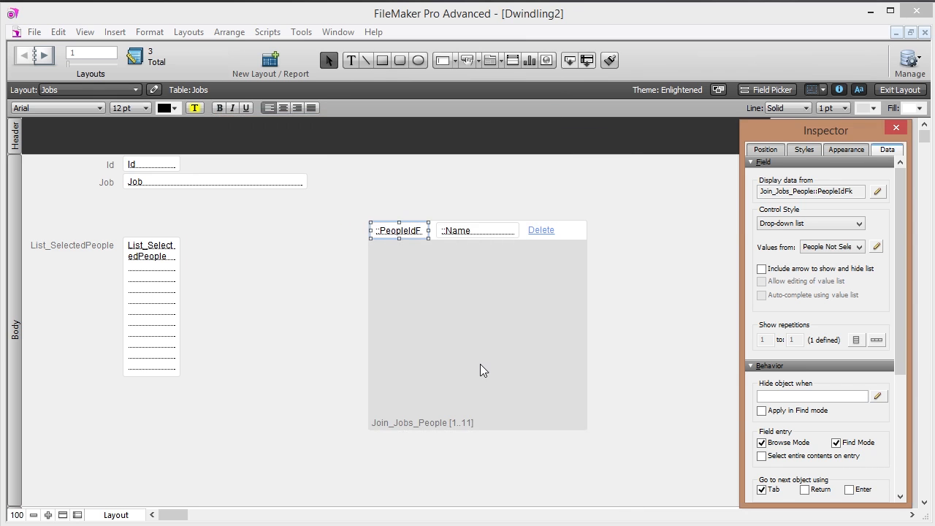
- Return to Browse mode, assign the person offered in the empty fourth portal row, and commit the record
left_click(899, 89)
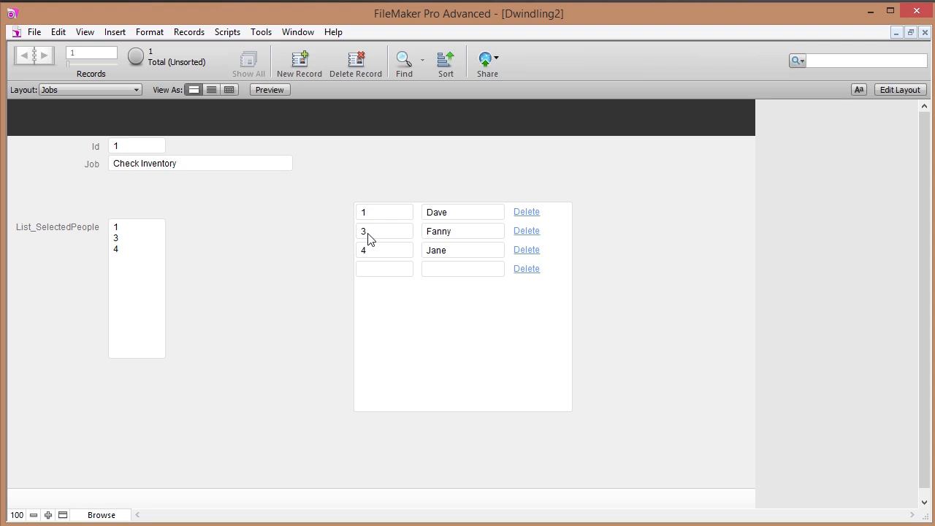
left_click(373, 270)
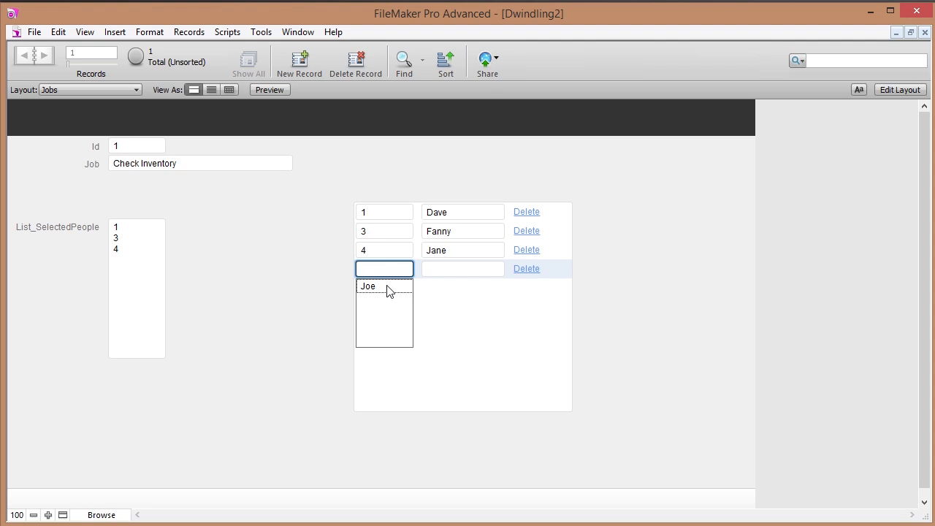
left_click(387, 287)
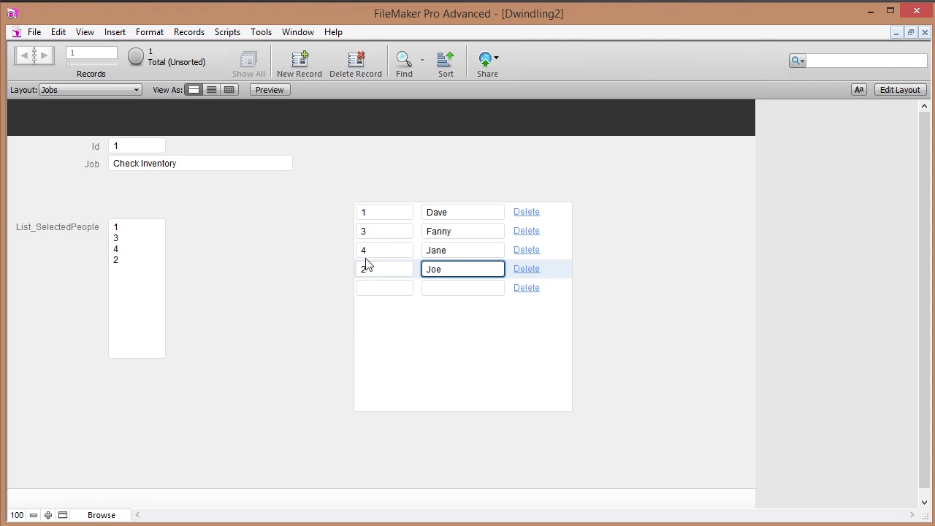
left_click(324, 268)
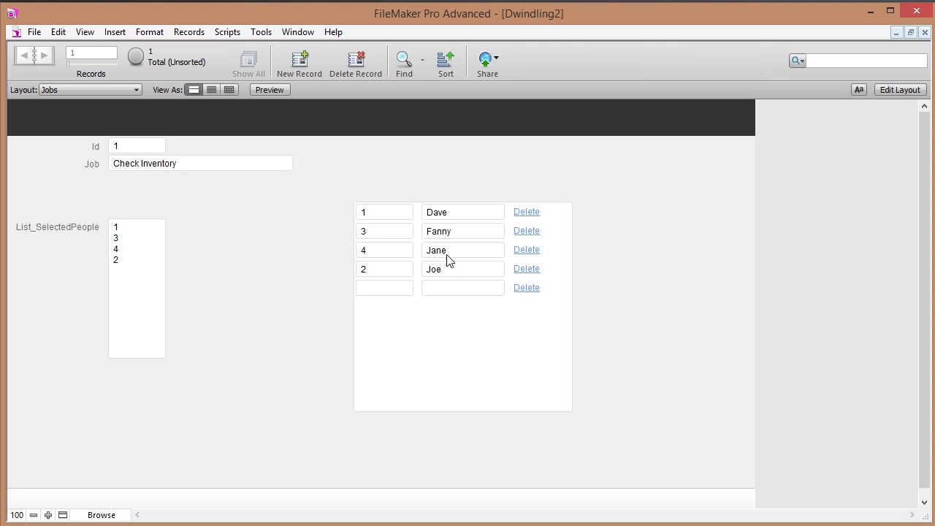
- Check which people are offered in the empty fifth portal row, and review the List_SelectedPeople relationship in the graph without making changes
left_click(393, 289)
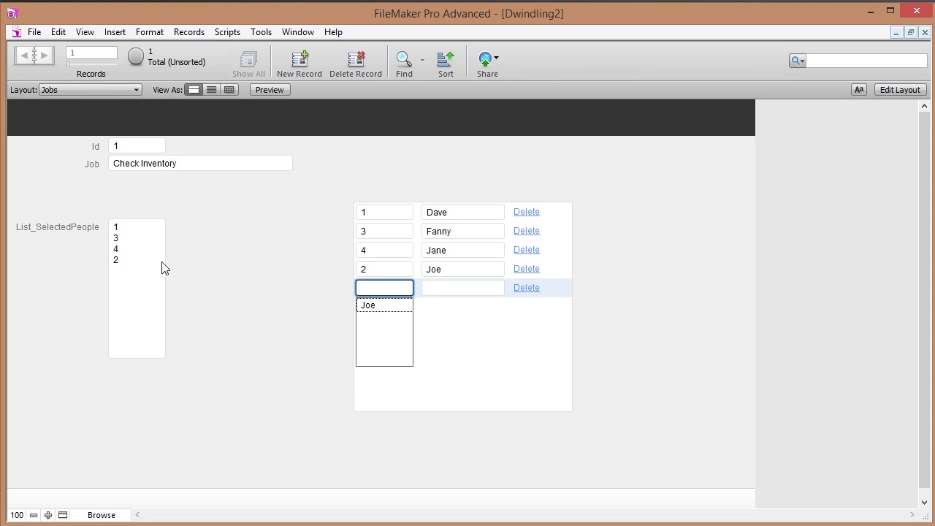
left_click(35, 32)
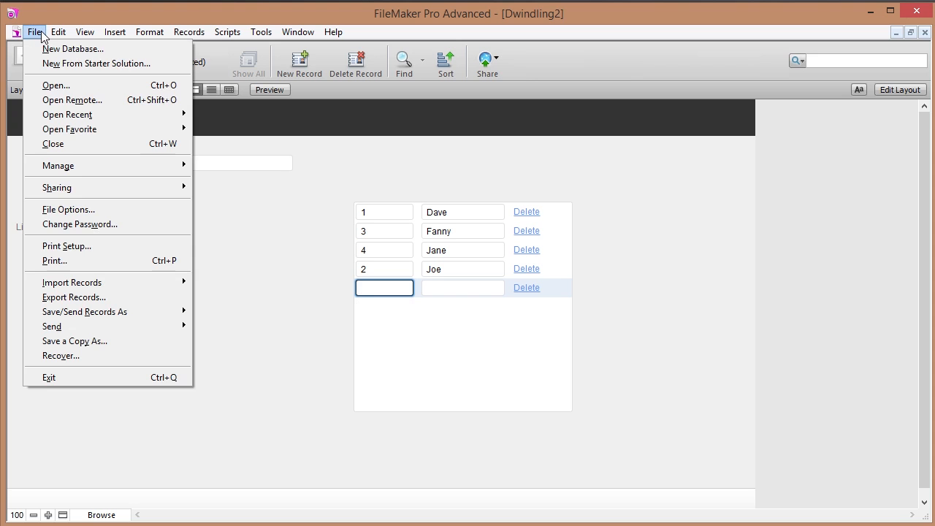
mouse_move(183, 168)
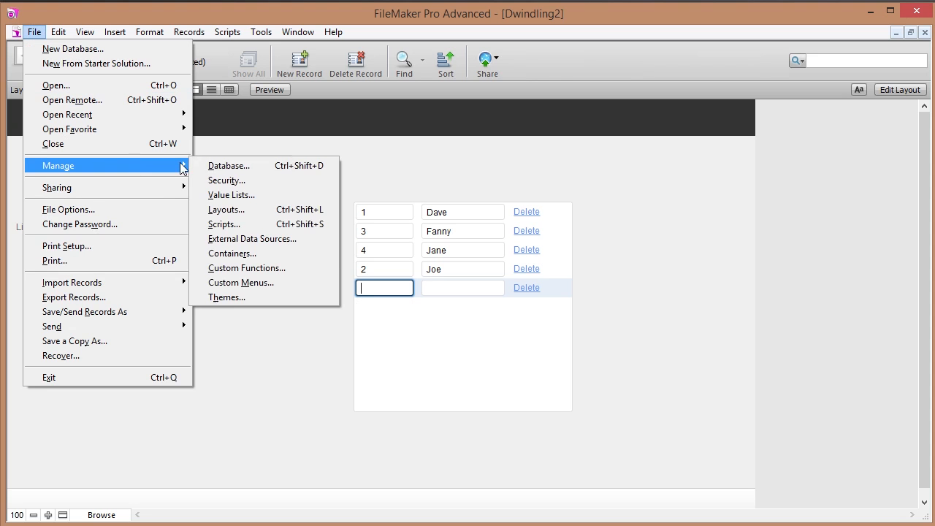
left_click(235, 168)
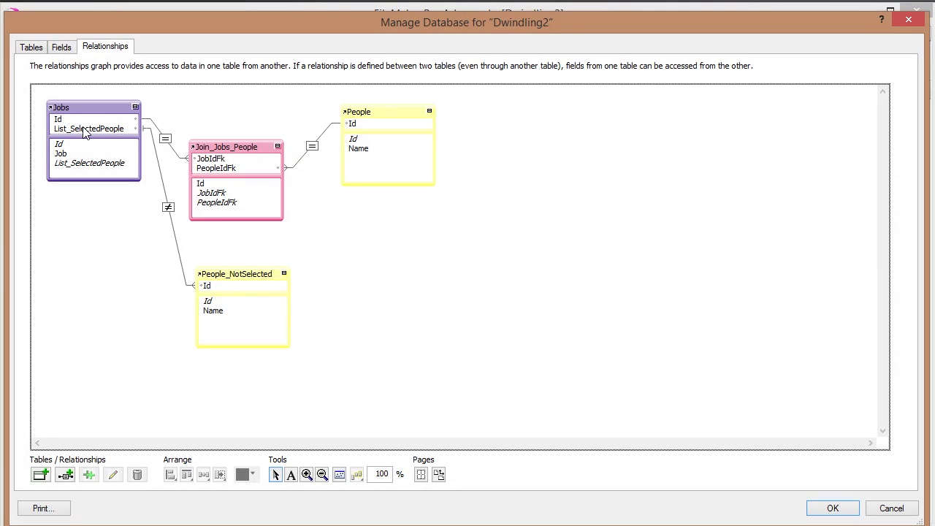
left_click(891, 509)
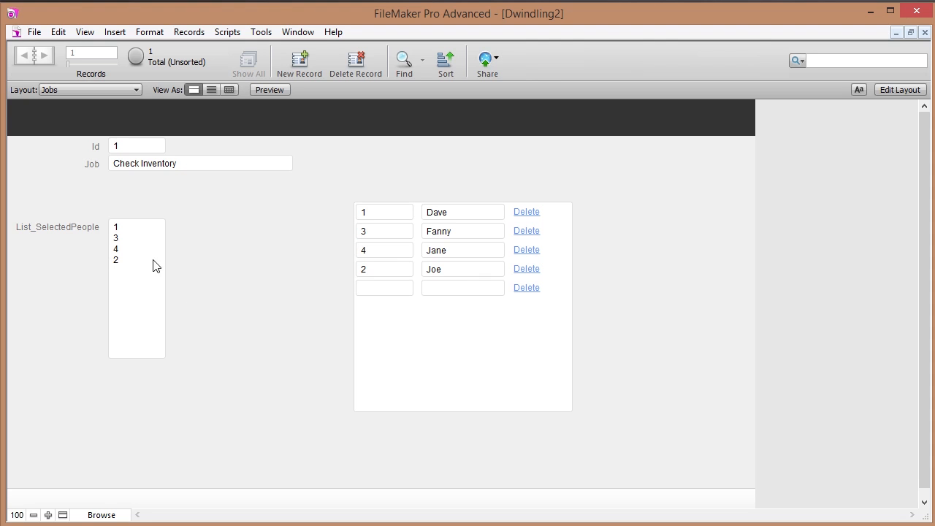
- Try to delete the last entry from the List_SelectedPeople field and commit the record
left_click(134, 260)
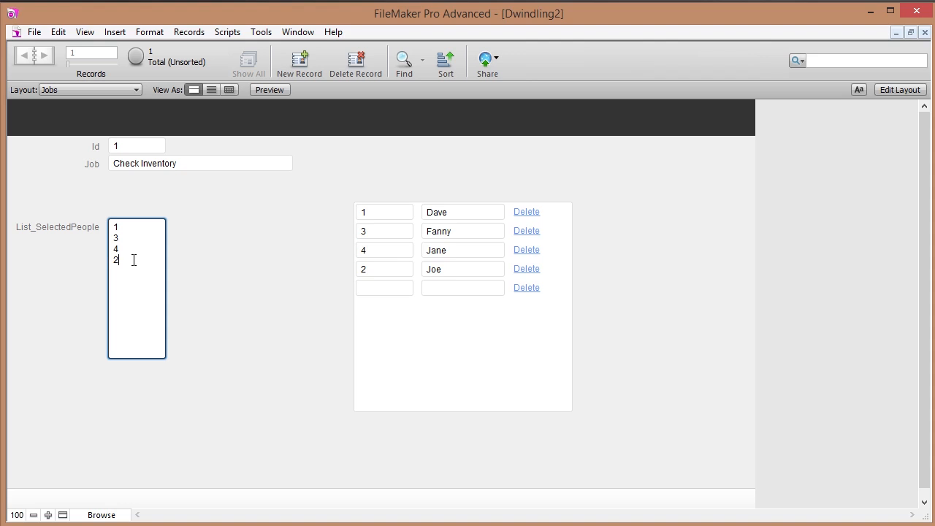
key("BackSpace")
left_click(558, 298)
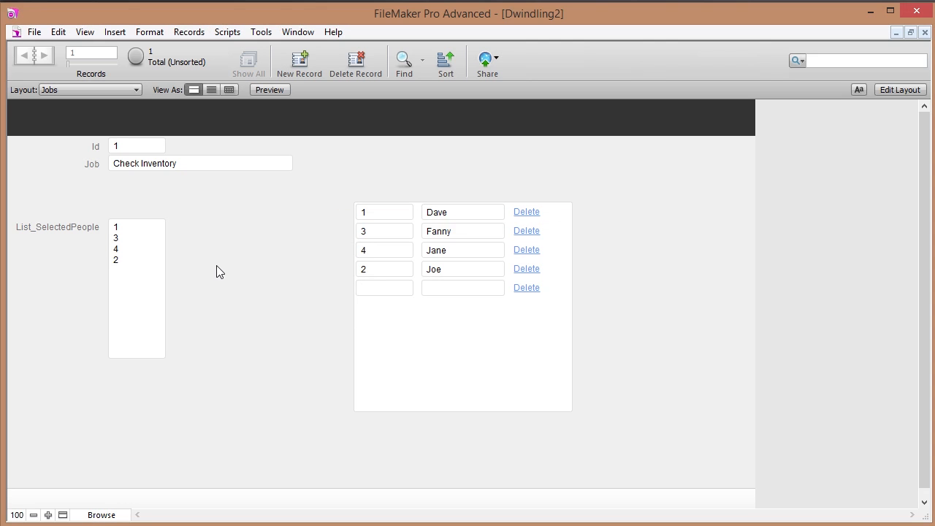
- Recheck which people the value list offers in the empty fifth portal row
left_click(142, 253)
left_click(178, 259)
left_click(390, 288)
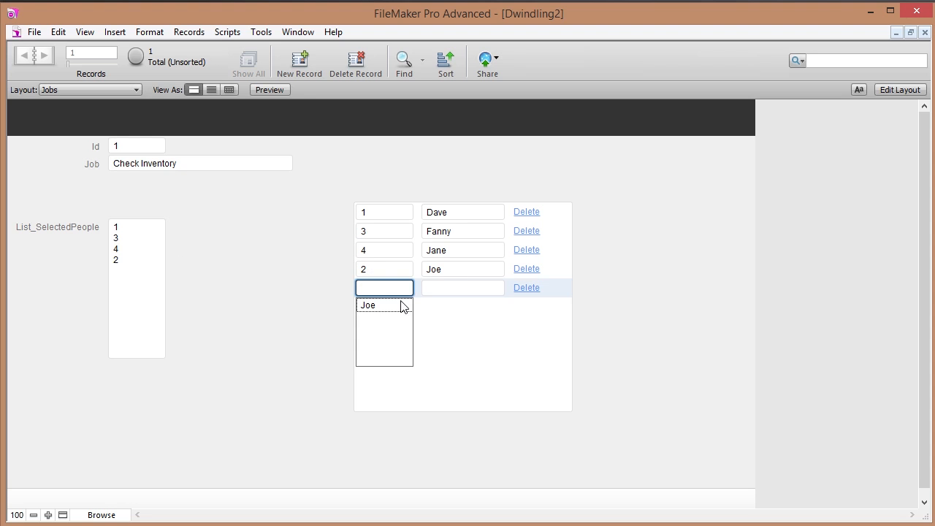
left_click(321, 290)
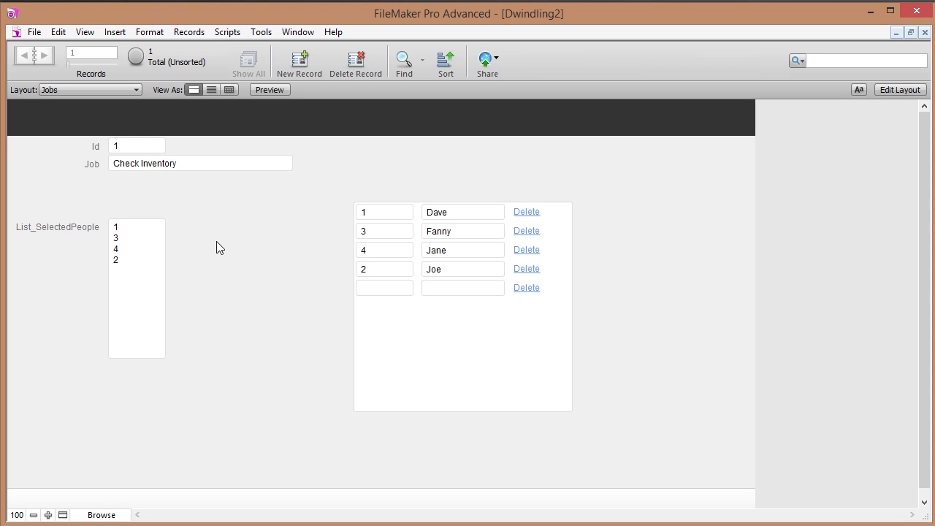
- Create a new script containing a Refresh Window step with Flush cached join results enabled
left_click(226, 33)
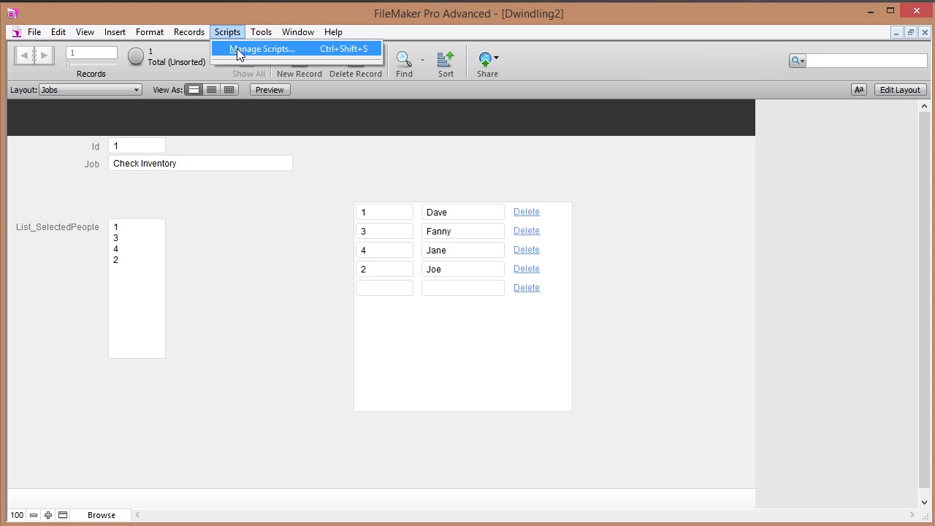
left_click(237, 48)
left_click_drag(531, 85, 299, 36)
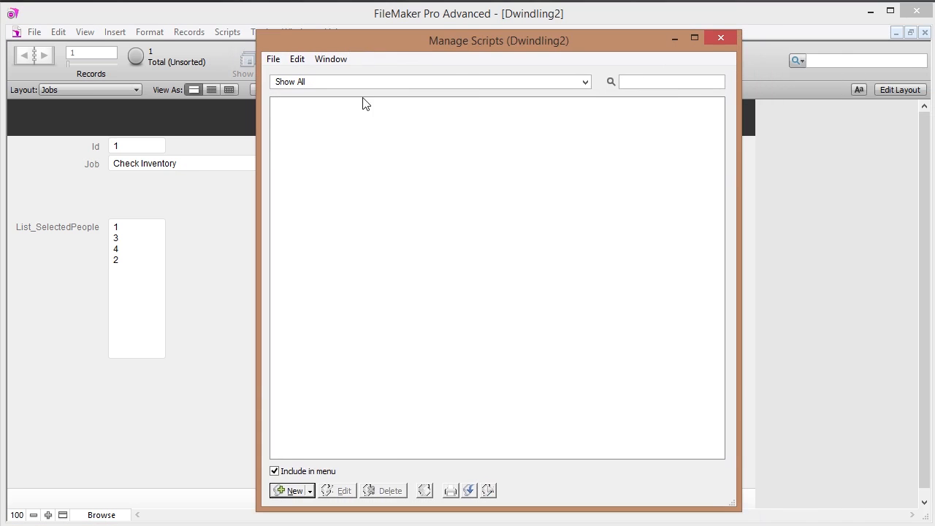
left_click(290, 497)
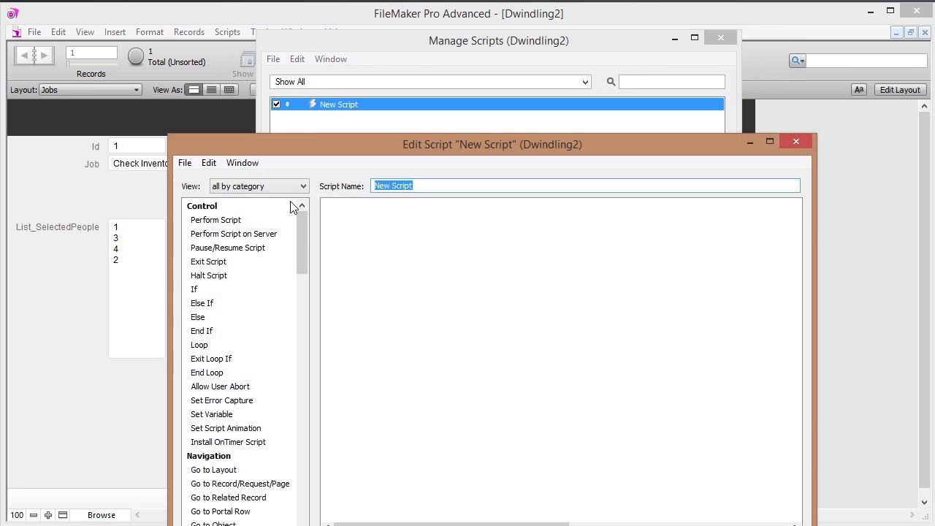
left_click_drag(313, 147, 276, 14)
left_click_drag(268, 124, 263, 312)
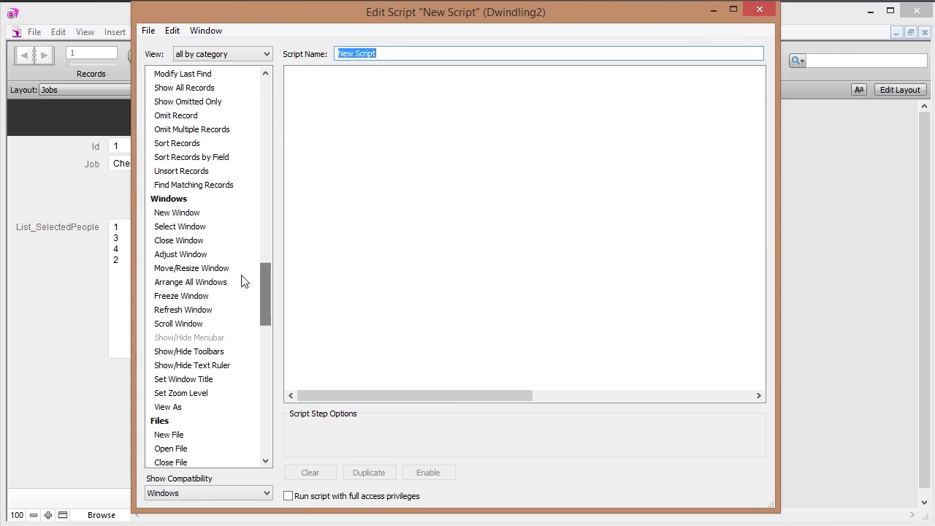
double_click(181, 313)
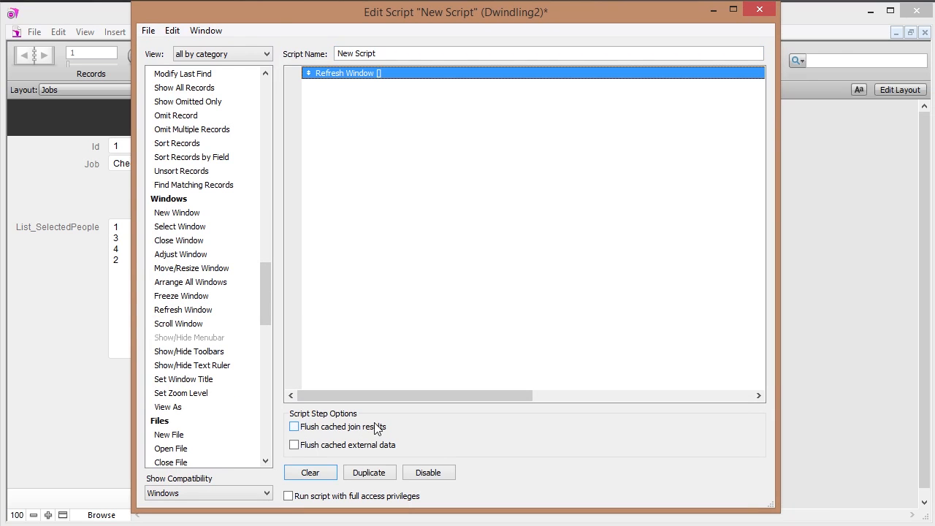
left_click(294, 427)
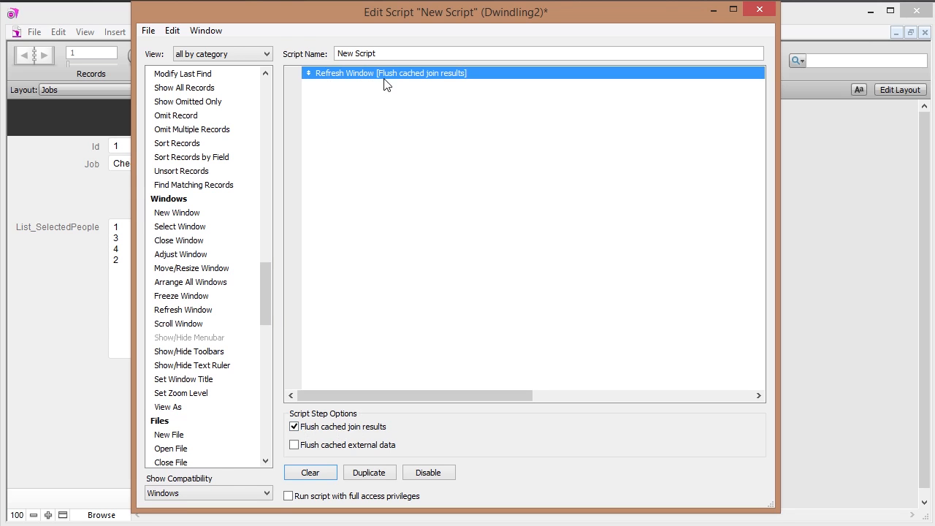
- Name the new script Refresh - Flush, save it, and leave script editing
left_click_drag(389, 56, 260, 42)
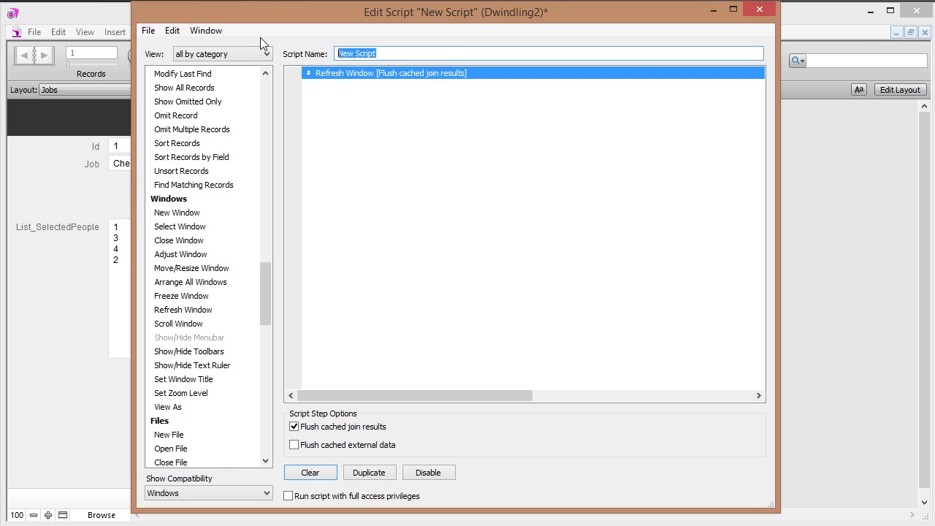
type("Refresh - Flush")
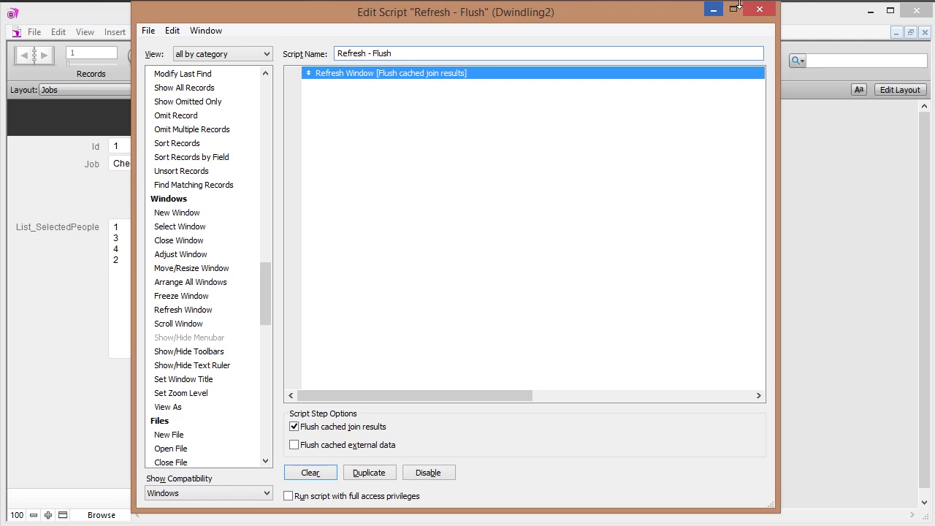
left_click(760, 10)
left_click(722, 39)
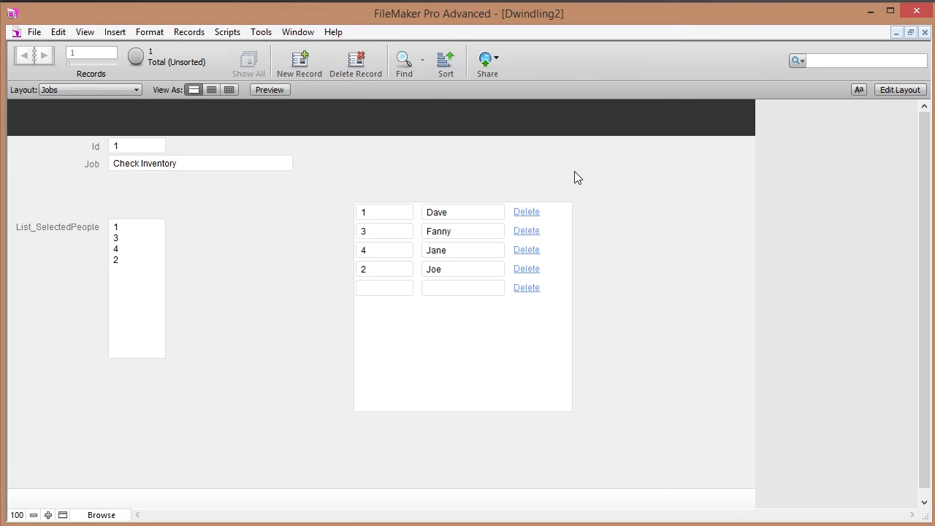
- Run the Refresh - Flush script and check which people the empty fifth portal row offers
left_click(227, 32)
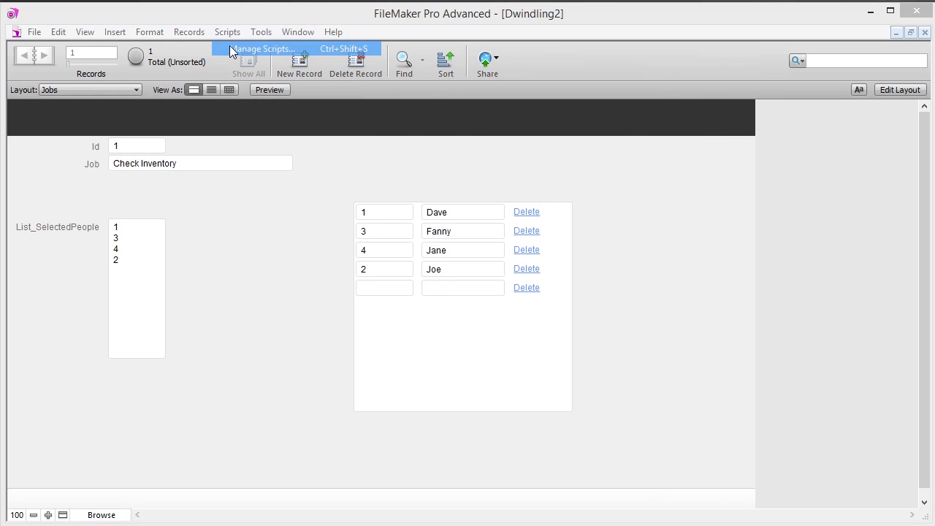
left_click(229, 45)
left_click(325, 104)
left_click(491, 491)
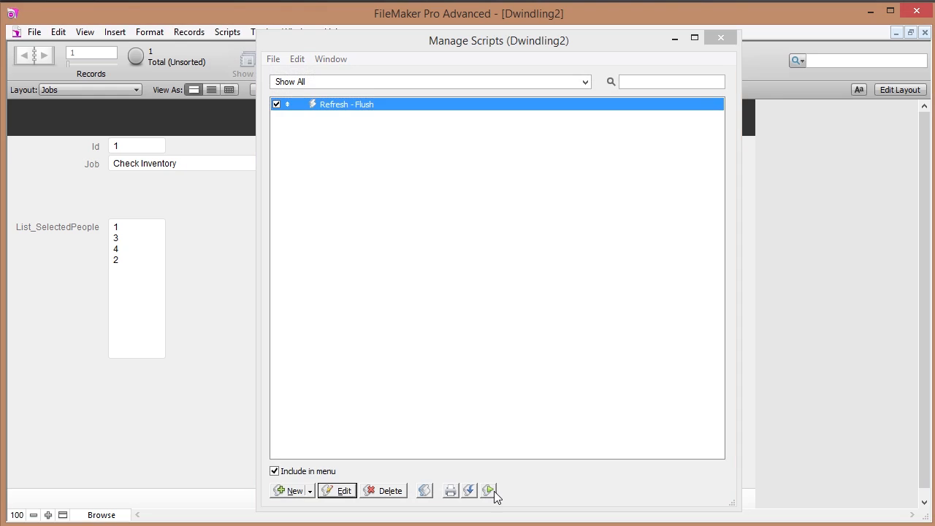
left_click(720, 37)
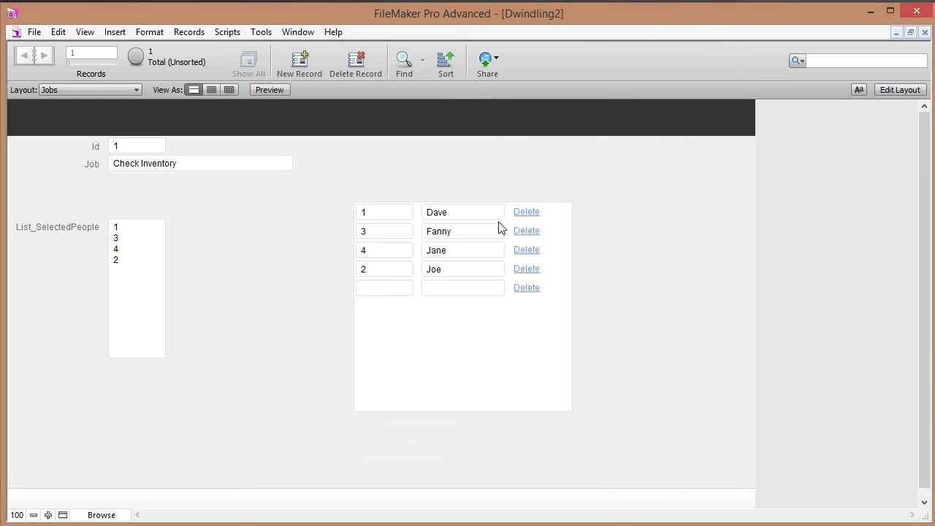
left_click(381, 287)
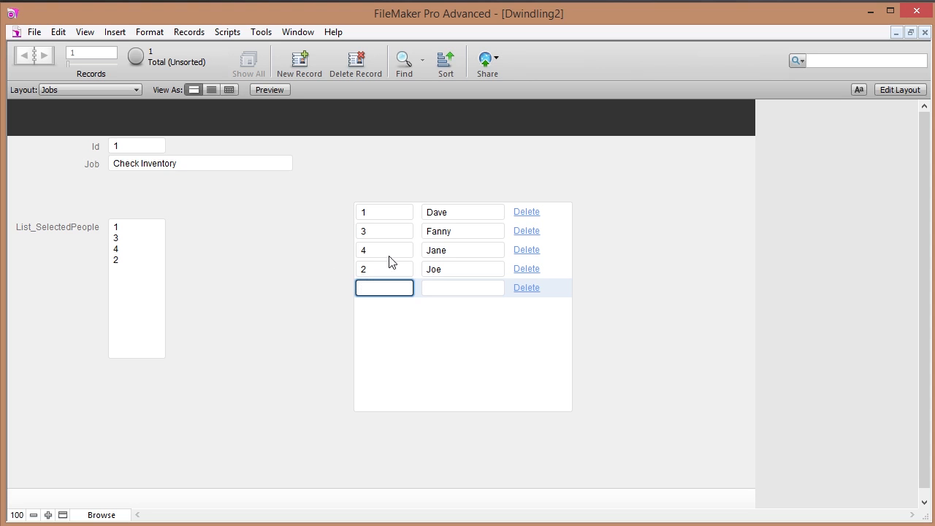
- Delete the fourth person's portal row (ID 2) and check which people the empty row offers
left_click(529, 271)
left_click(515, 292)
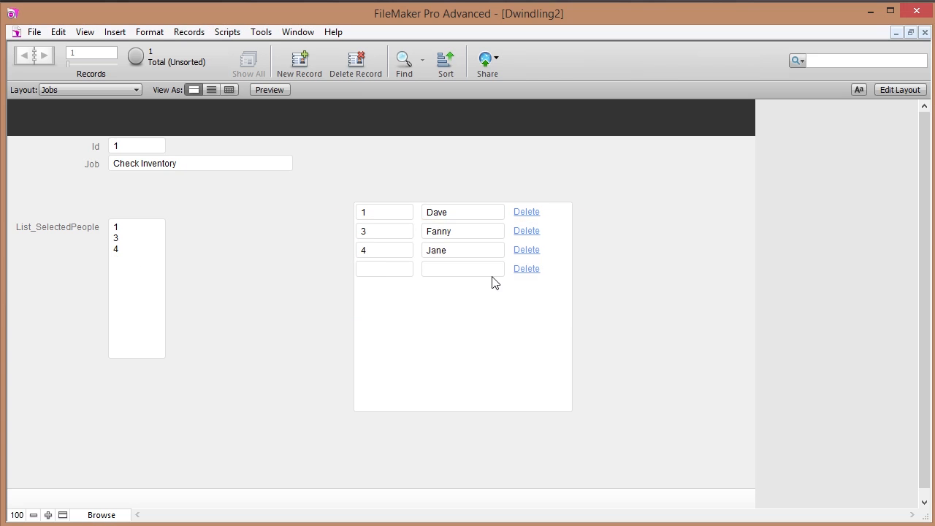
left_click(382, 268)
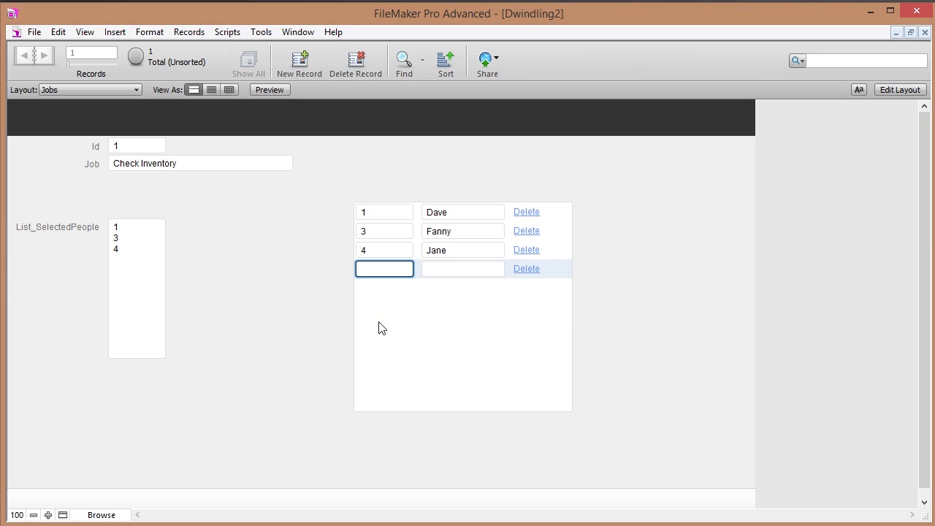
- Run the Refresh - Flush script again and recheck which people the empty fourth portal row offers
left_click(227, 32)
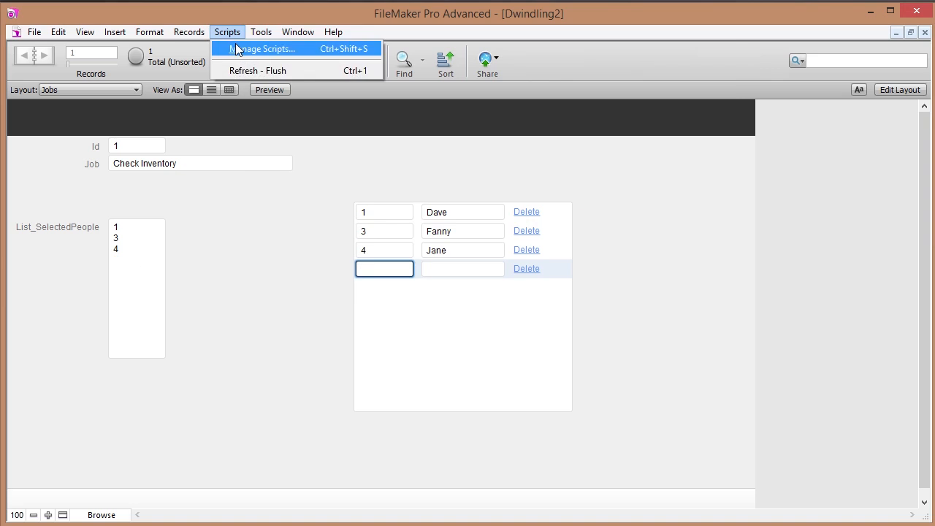
left_click(260, 48)
left_click(343, 107)
left_click(488, 490)
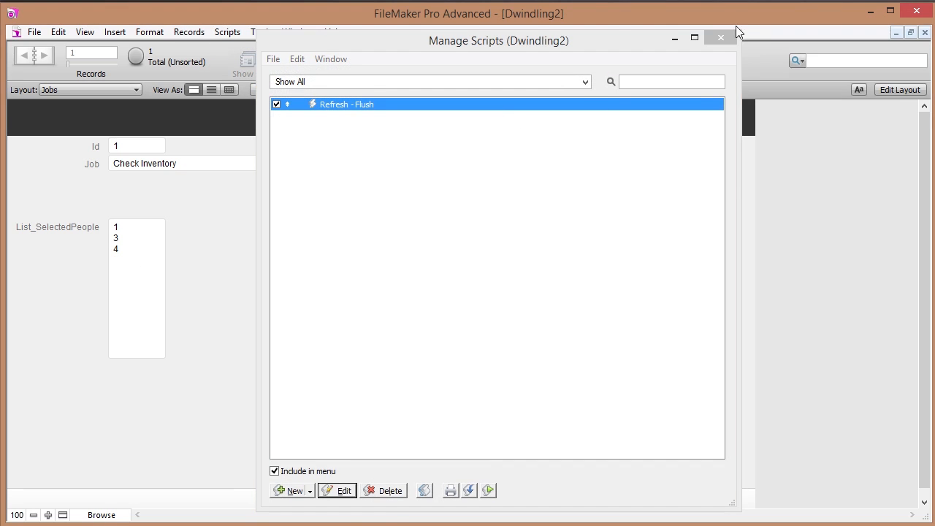
left_click(720, 37)
left_click(397, 269)
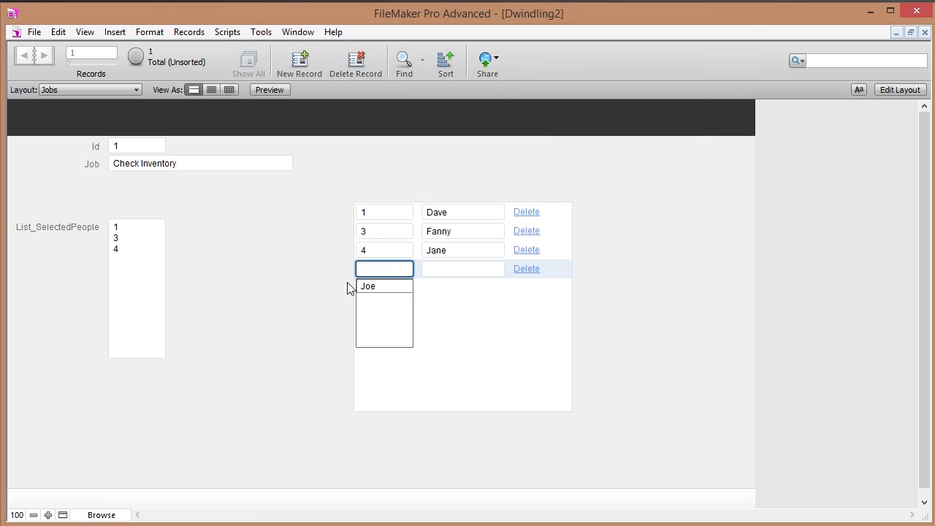
- Add an OnObjectModify script trigger running Refresh - Flush to the portal's PeopleIdFk field on the Jobs layout, and return to Browse mode
left_click(310, 264)
left_click(900, 89)
left_click(409, 232)
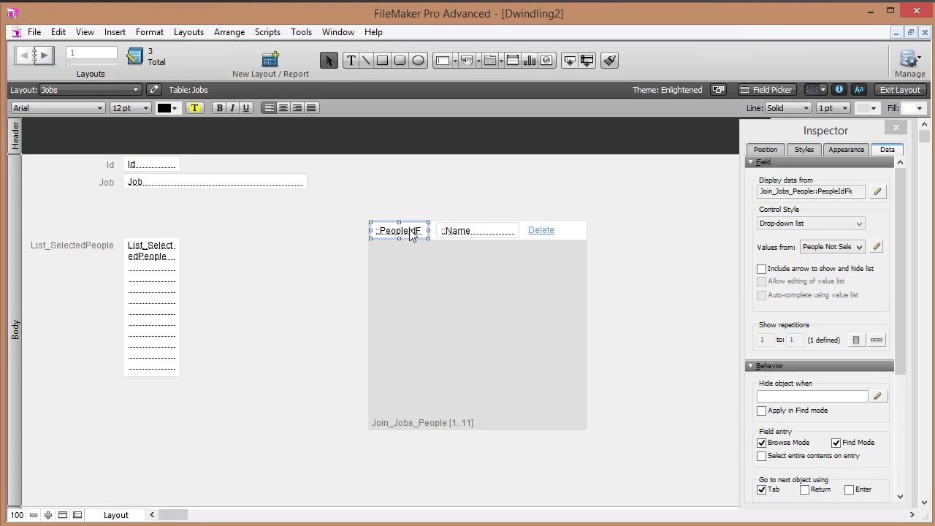
right_click(411, 233)
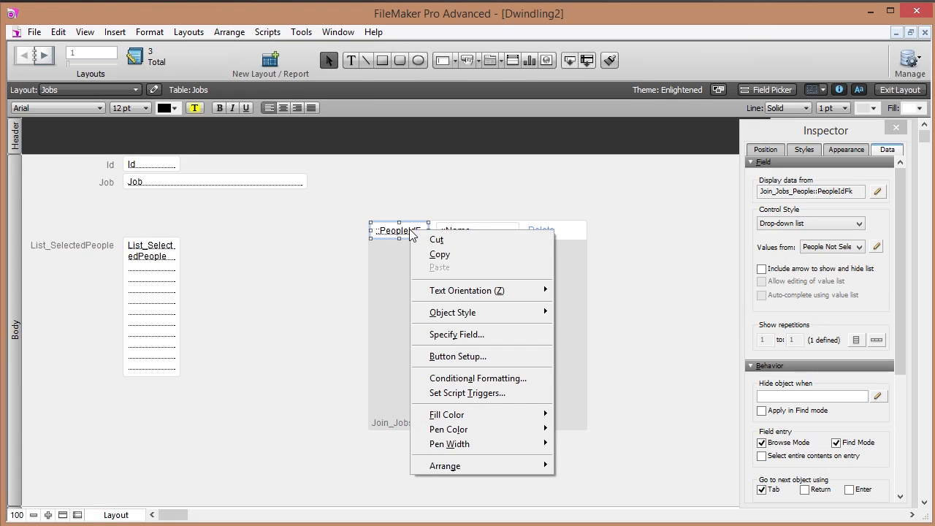
left_click(463, 395)
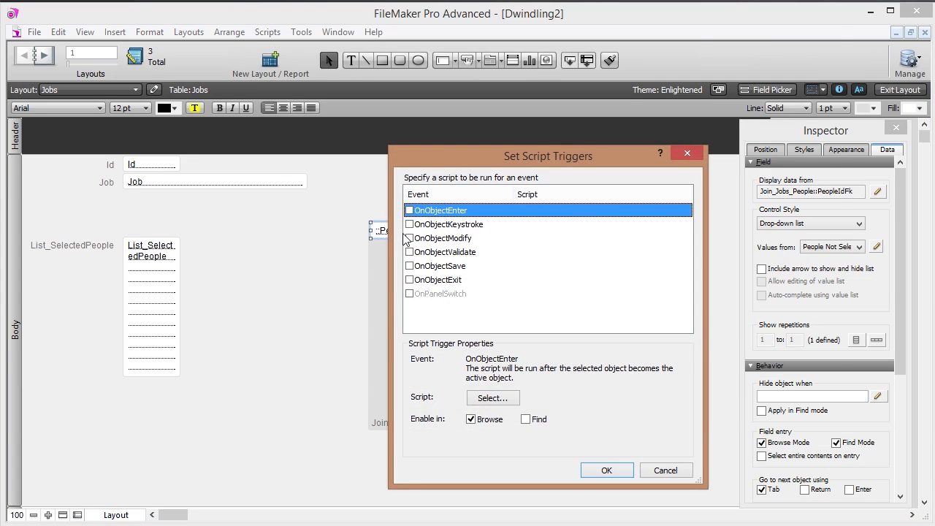
left_click(409, 238)
left_click(515, 138)
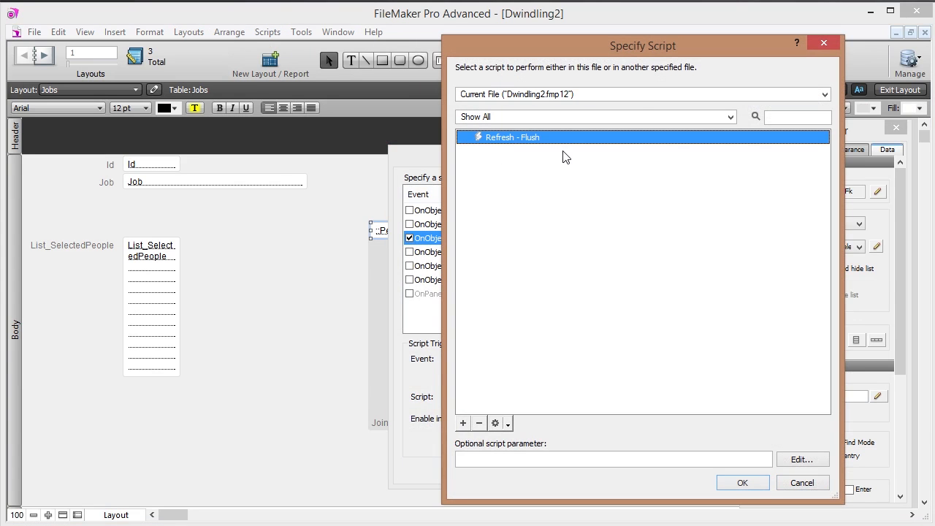
left_click(745, 483)
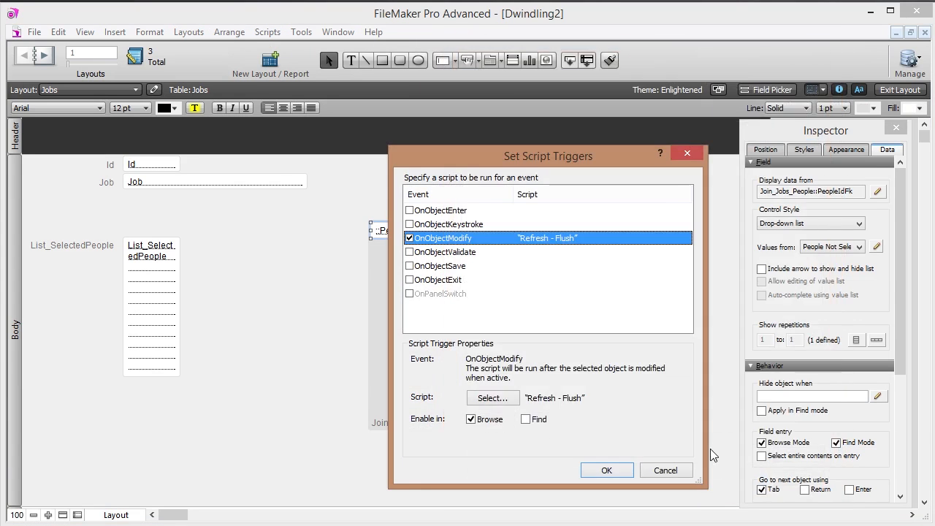
left_click(605, 470)
left_click(879, 89)
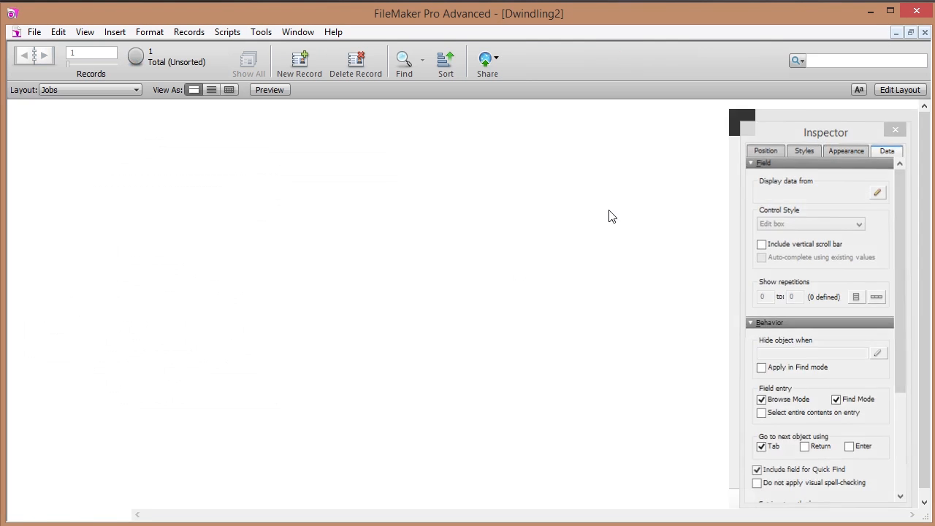
- Assign the person with ID 2 in the empty fourth portal row and check the value list in the fifth row
left_click(382, 268)
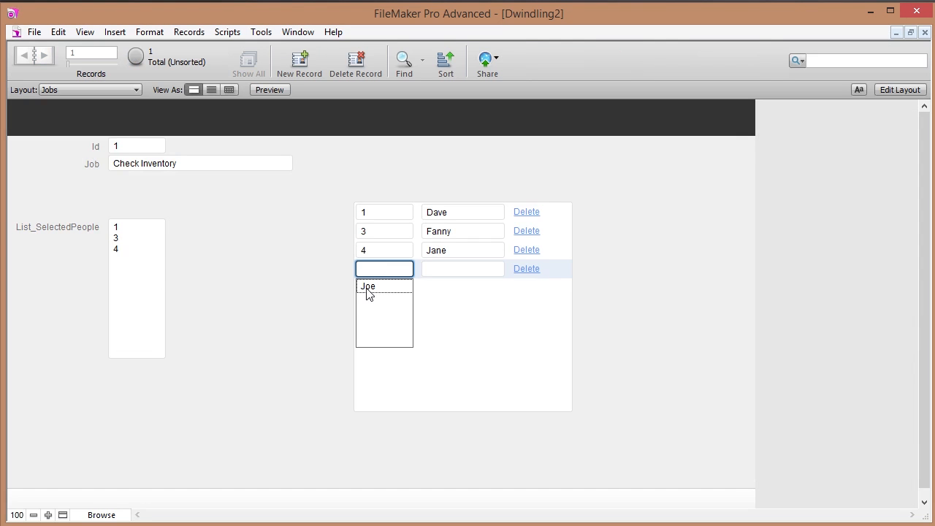
left_click(371, 287)
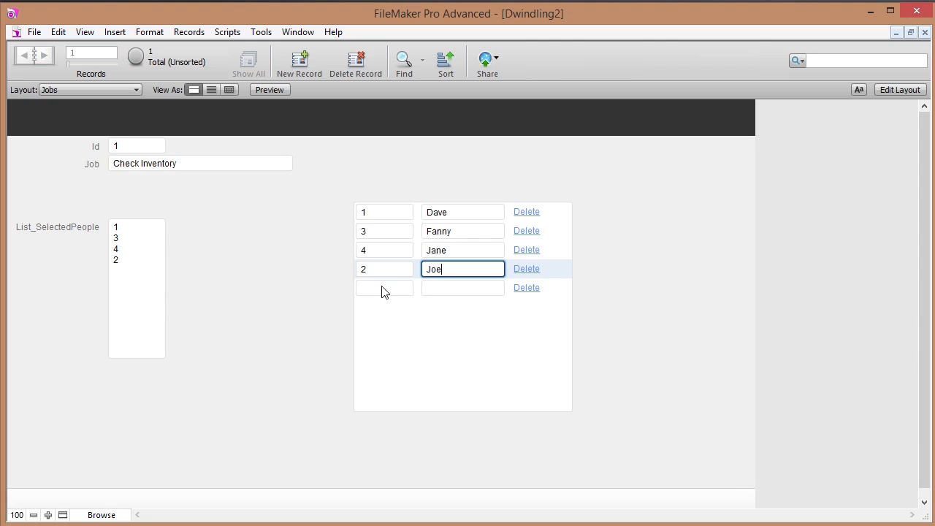
left_click(378, 289)
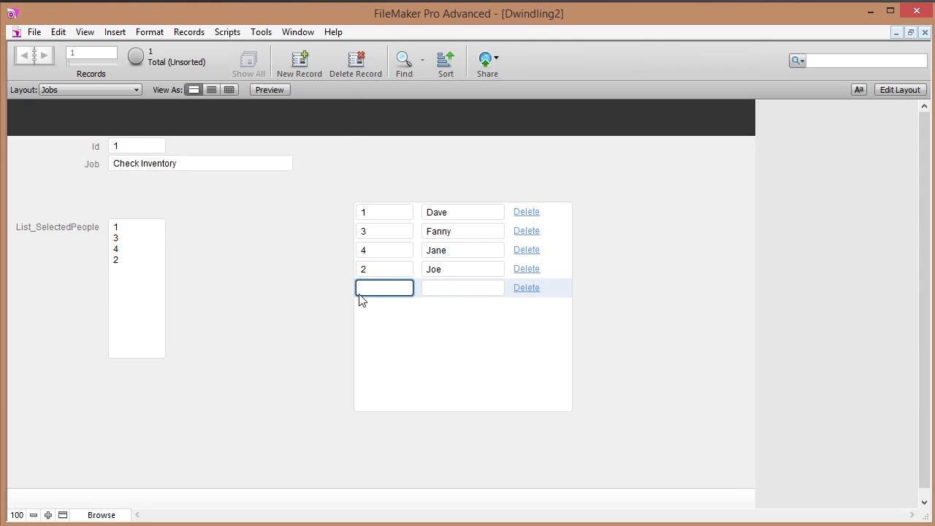
left_click(202, 38)
left_click(203, 49)
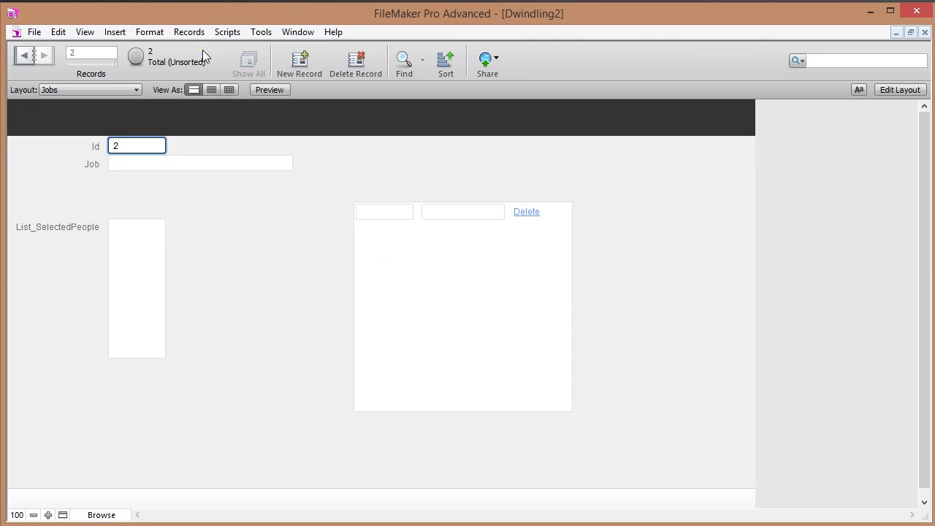
left_click(356, 62)
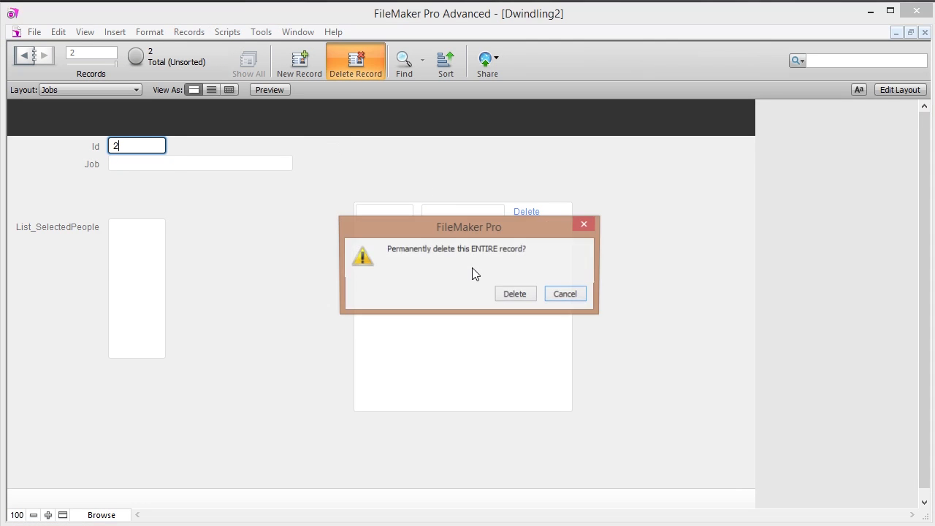
left_click(517, 294)
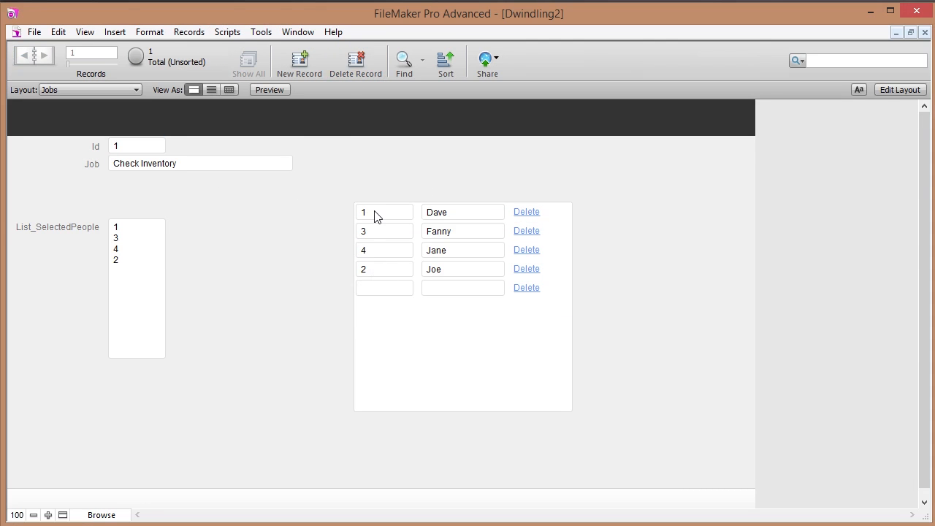
- Review the Refresh Window step in the Refresh - Flush script and inspect the entries in the List_SelectedPeople field
left_click(226, 33)
left_click(239, 45)
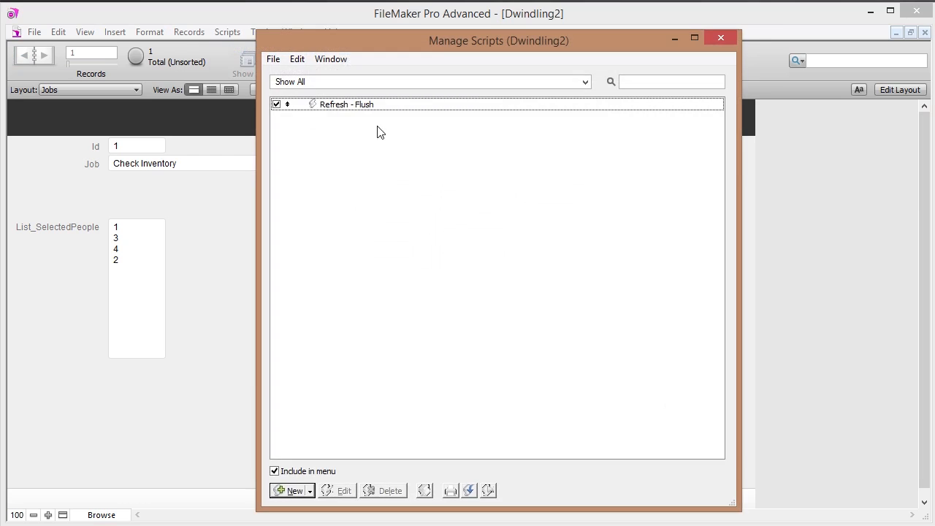
double_click(356, 107)
left_click(385, 76)
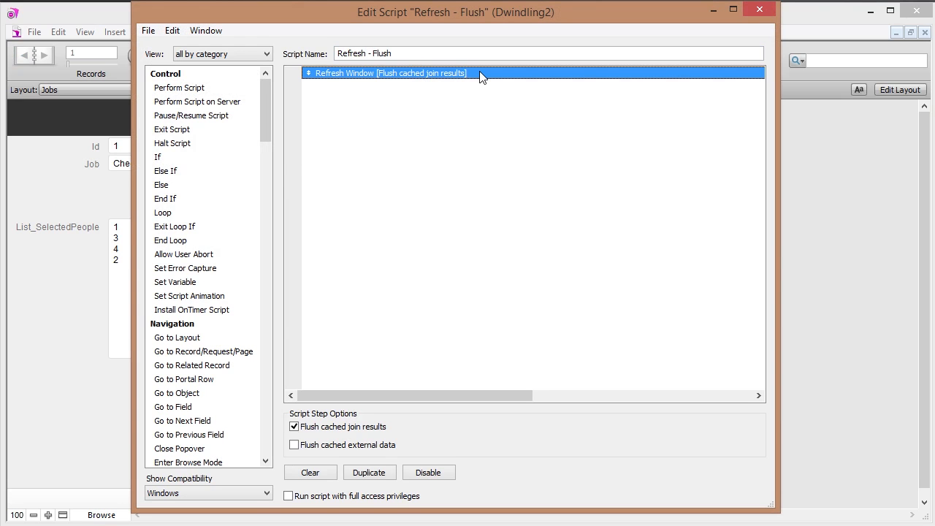
left_click(759, 8)
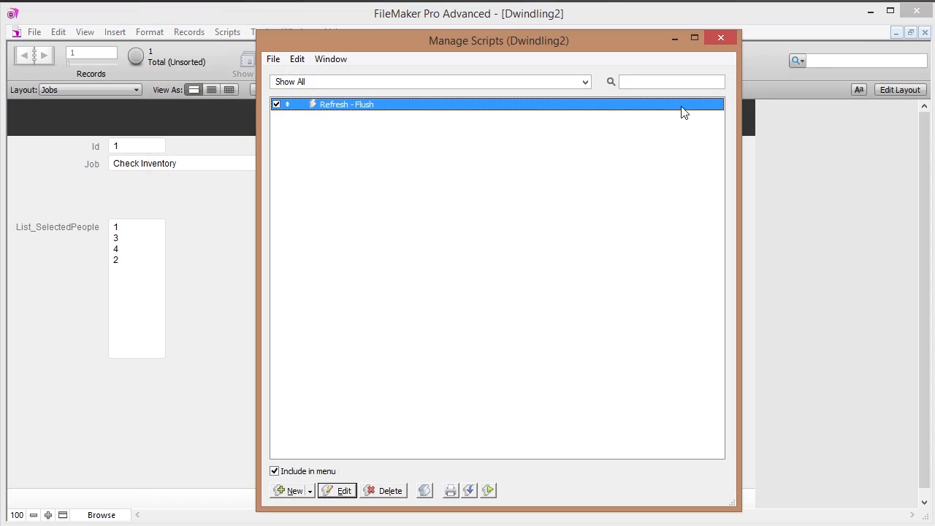
left_click(720, 38)
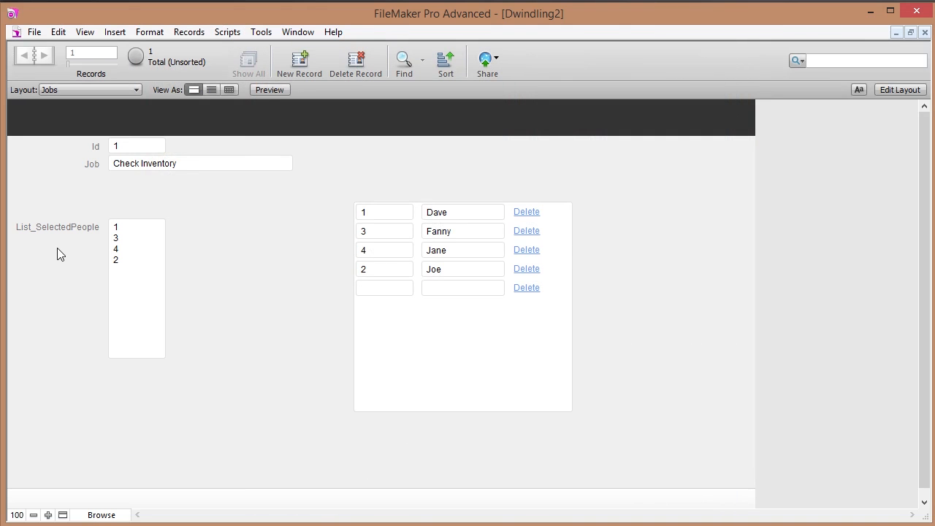
left_click(125, 228)
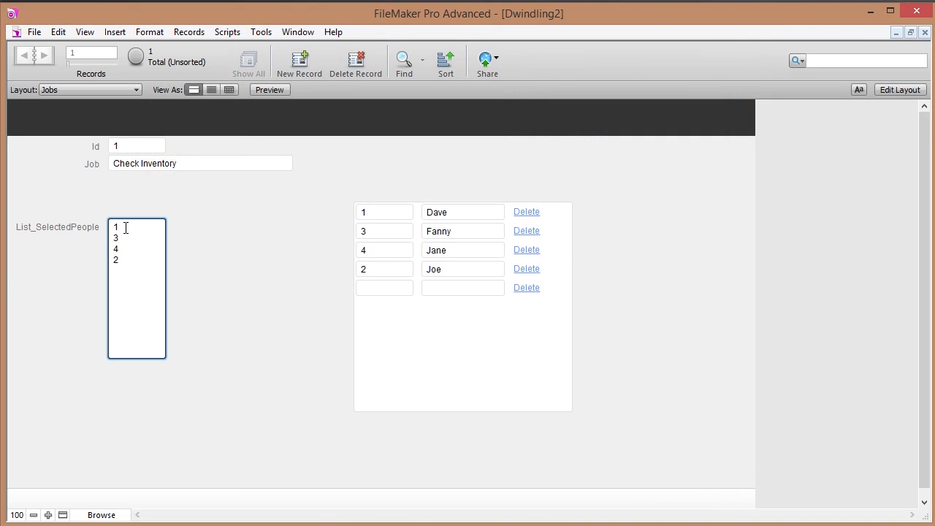
left_click(119, 260)
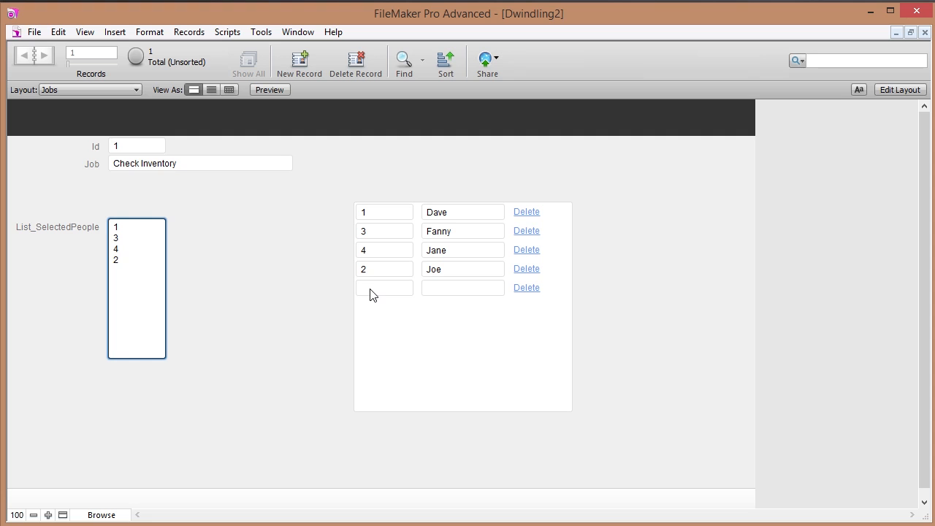
left_click(214, 263)
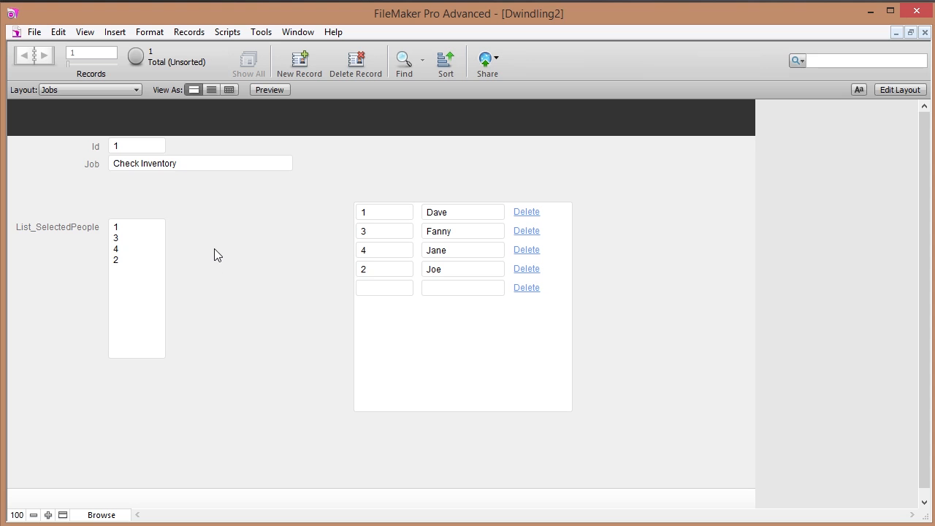
- Change the List_SelectedPeople field in the Jobs table to the Text type and save the database definition
left_click(34, 32)
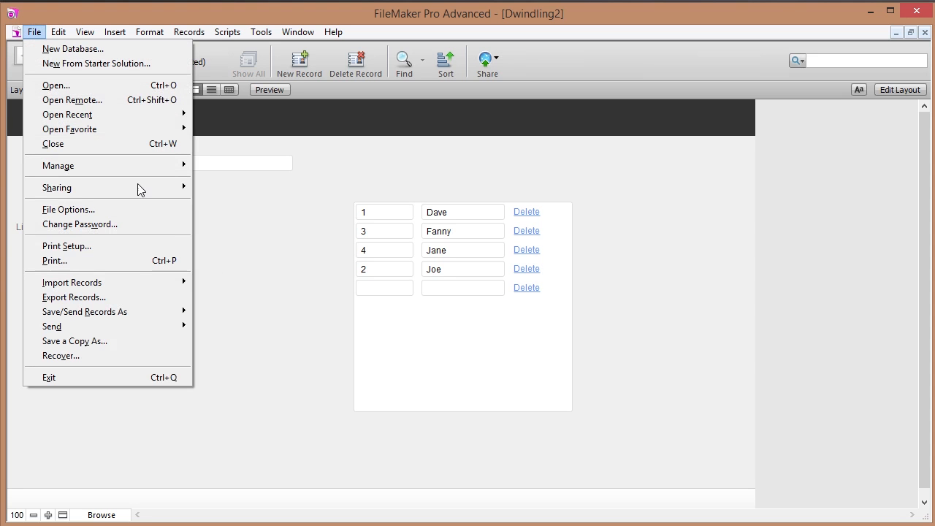
mouse_move(146, 166)
left_click(219, 163)
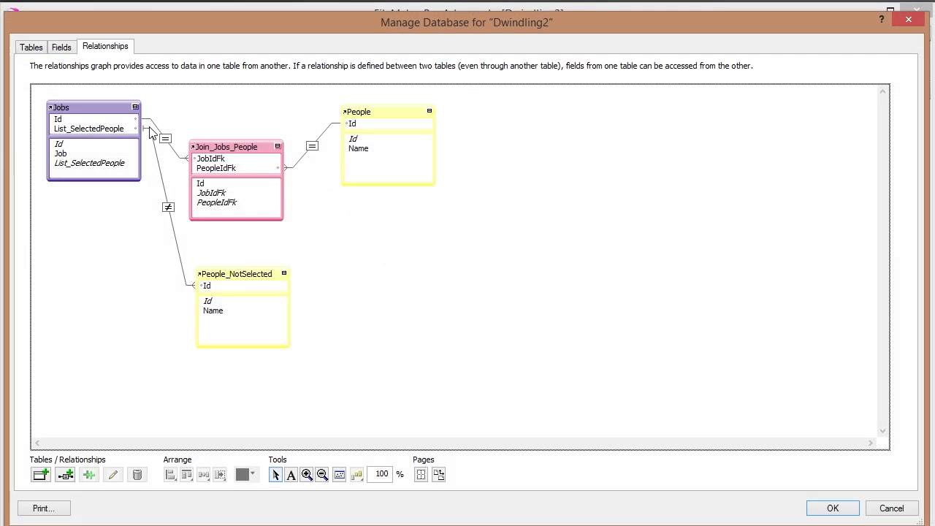
left_click(61, 47)
left_click(89, 124)
left_click(86, 139)
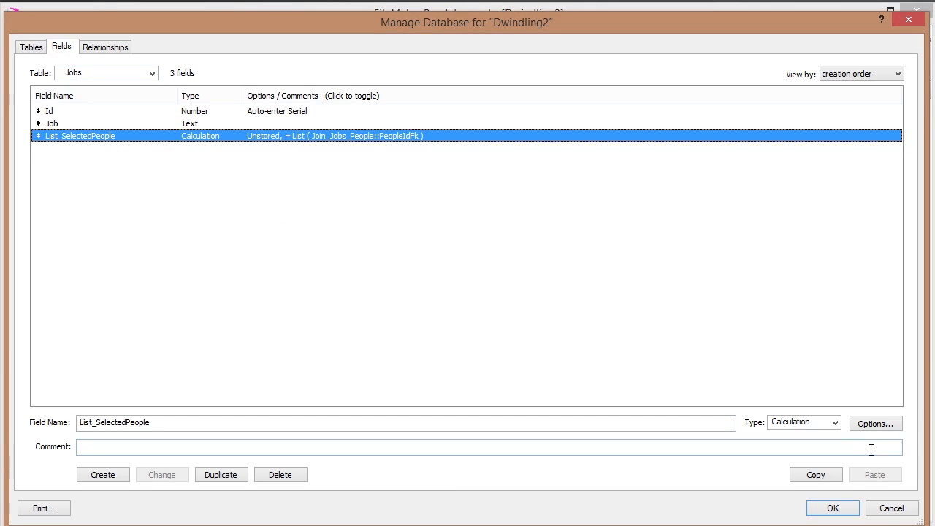
left_click(834, 423)
left_click(783, 433)
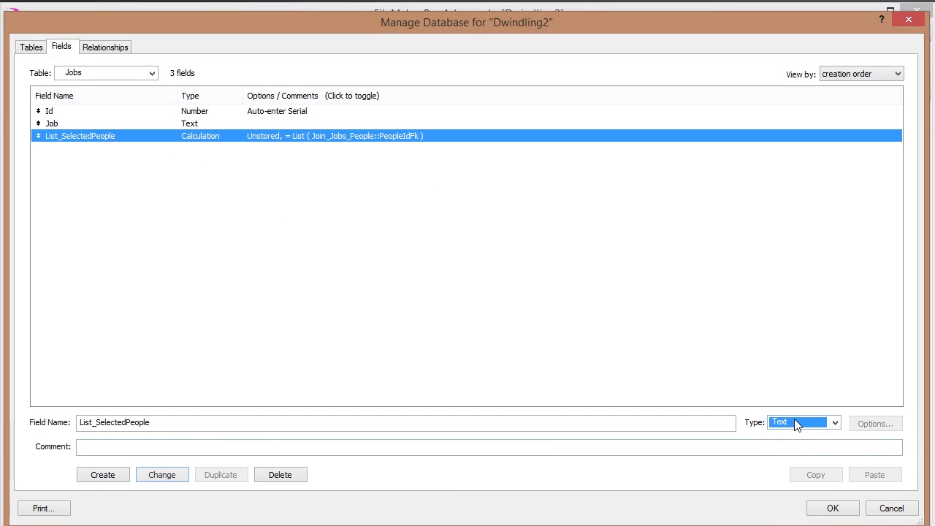
left_click(155, 473)
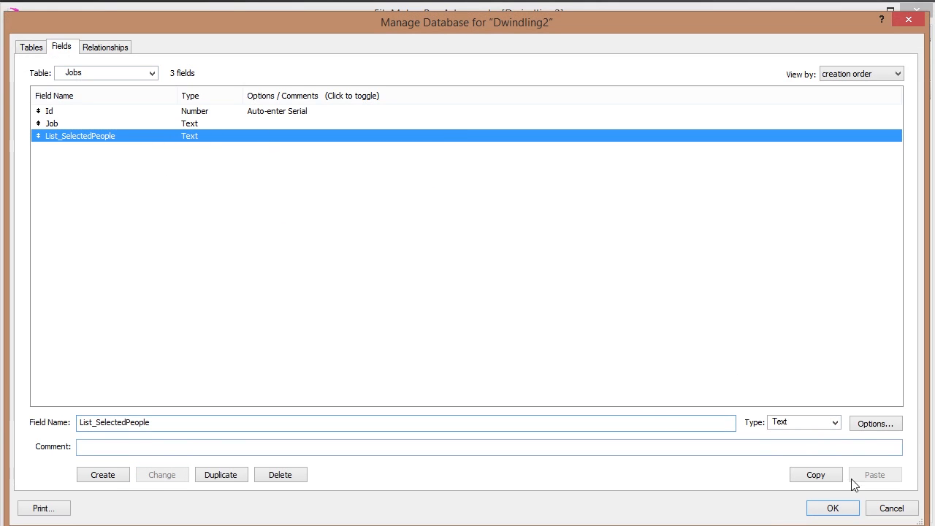
left_click(829, 507)
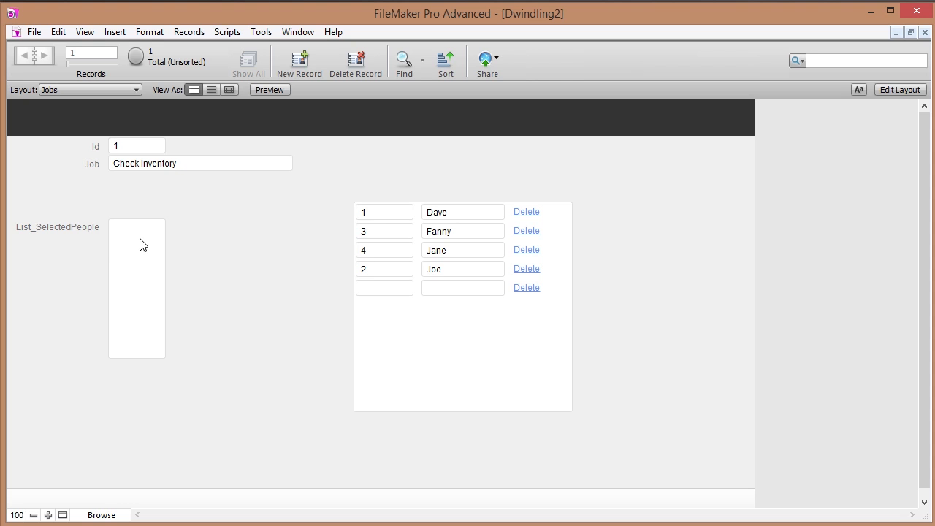
- Check the script list and which people the empty fifth portal row offers
left_click(389, 290)
left_click(227, 32)
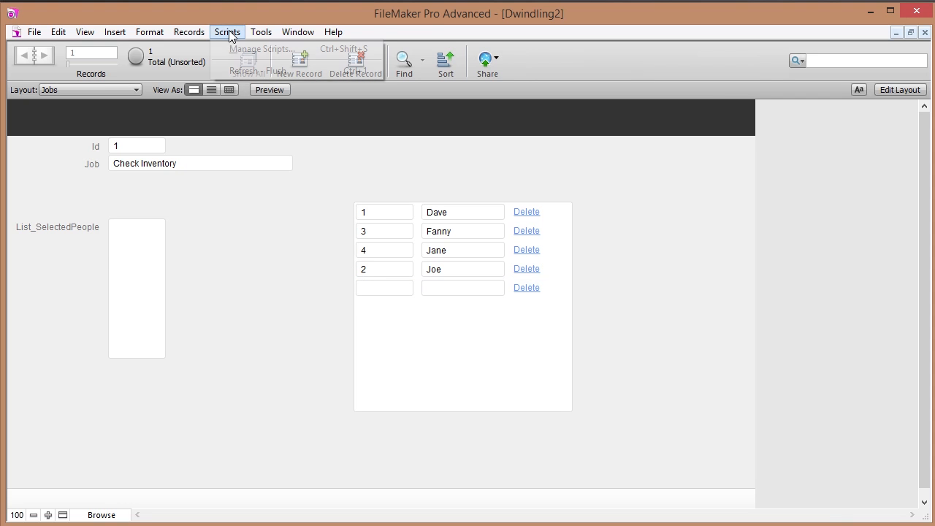
left_click(229, 45)
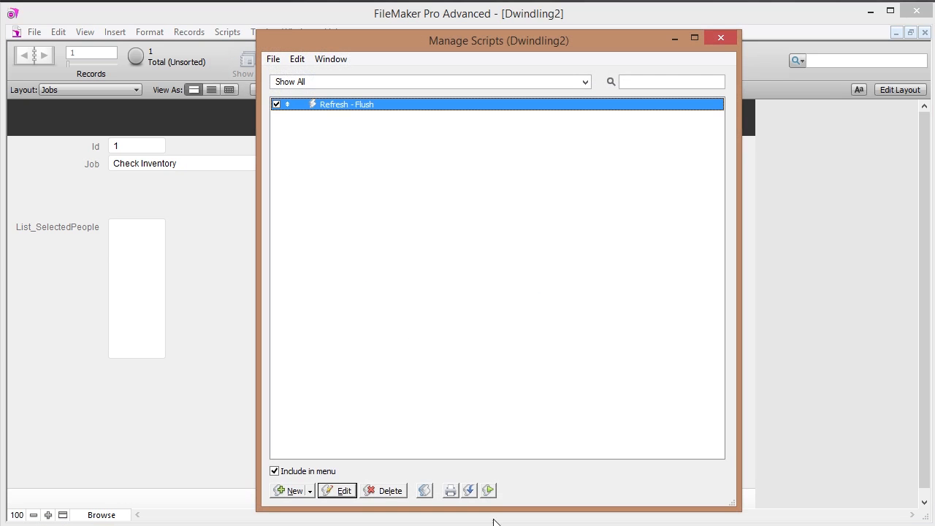
left_click(721, 37)
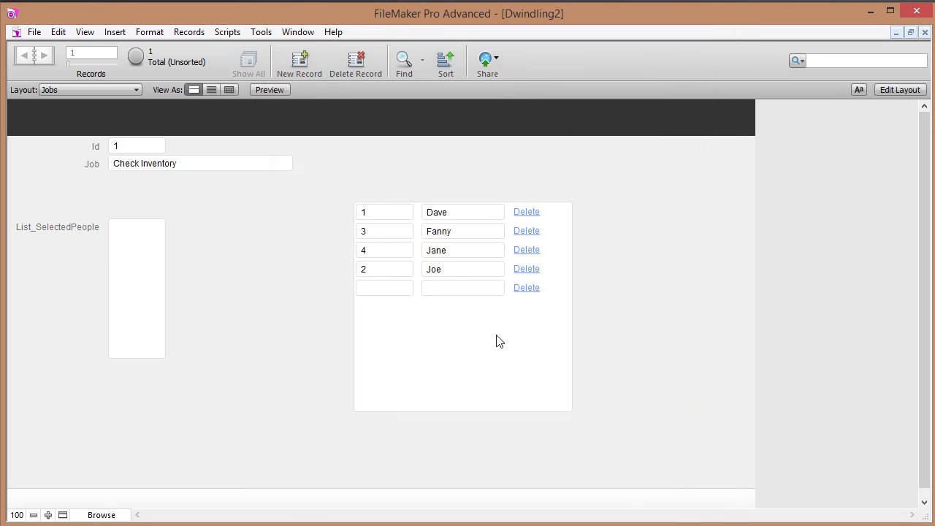
left_click(390, 288)
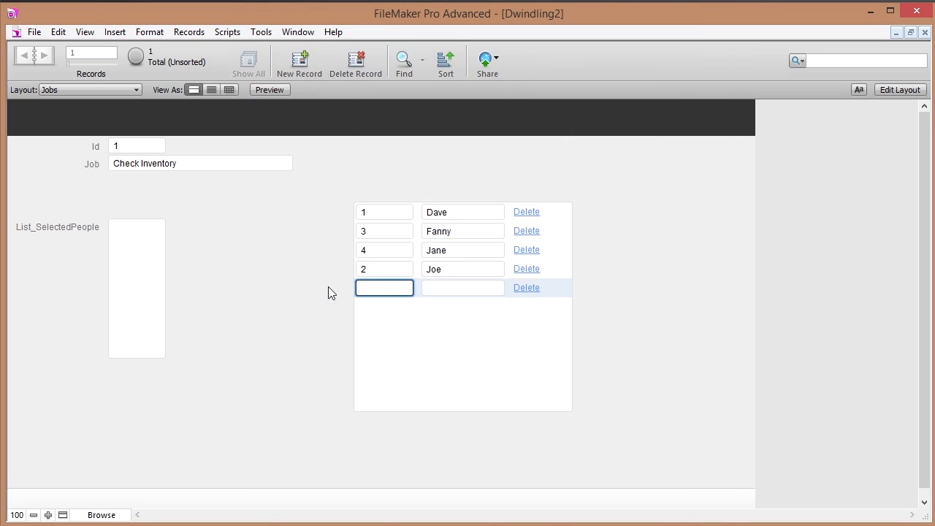
- Delete the fourth portal row, with person ID 2, and enter 1, 3 and 4 on separate lines in List_SelectedPeople
left_click(527, 269)
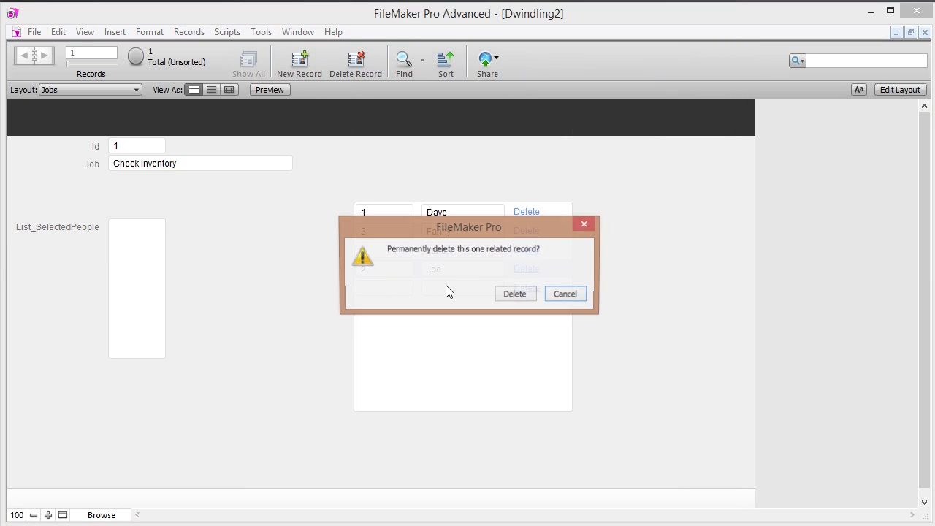
left_click(515, 294)
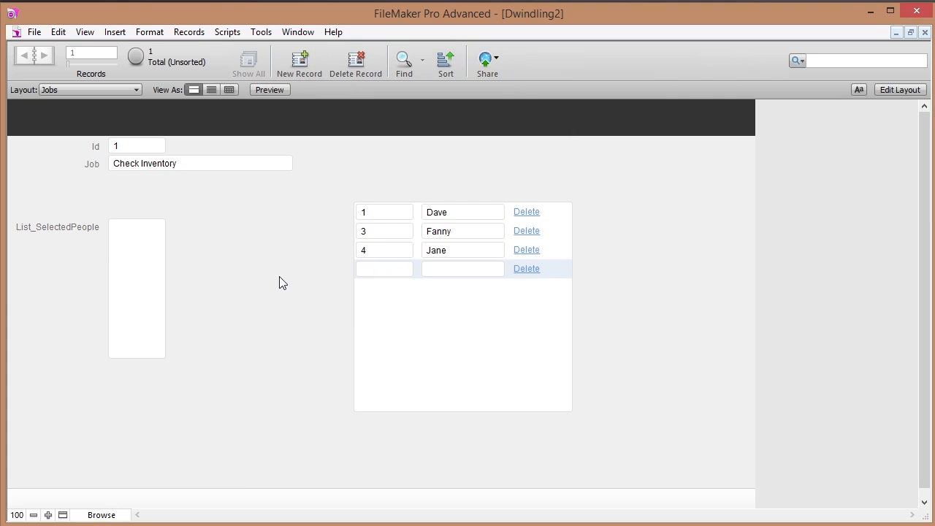
left_click(140, 226)
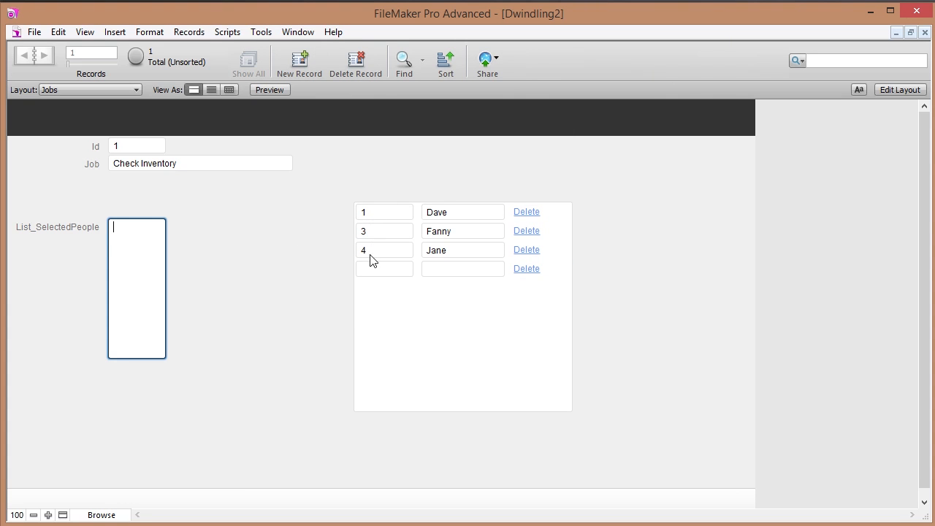
type("1")
left_click(177, 246)
- Assign the person with ID 2 in the fourth portal row and add 2 to List_SelectedPeople, checking the fifth row's value list
left_click(377, 268)
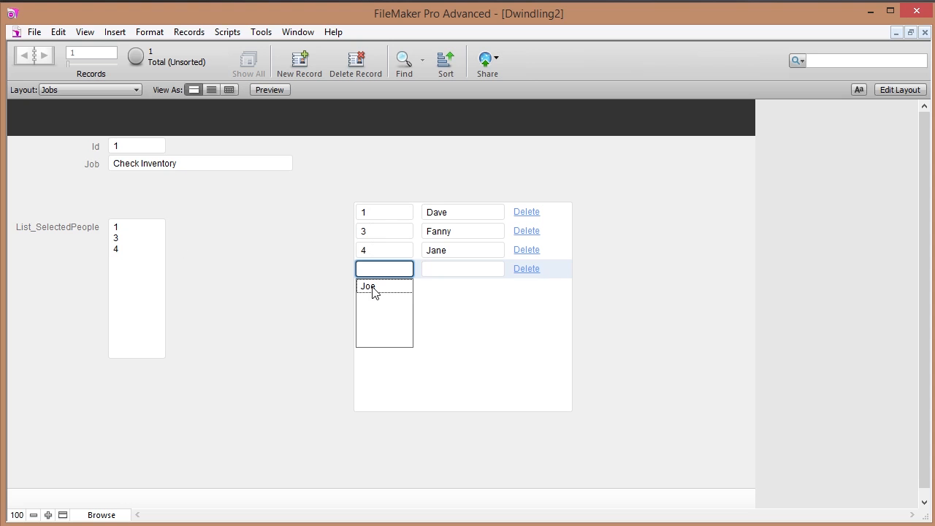
left_click(371, 287)
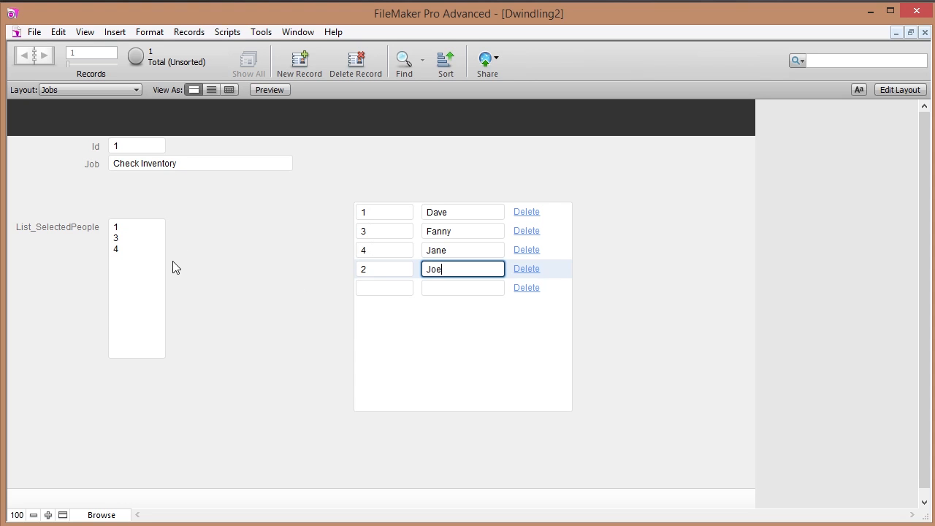
left_click(124, 256)
key("Return")
type("2")
left_click(186, 279)
left_click(373, 289)
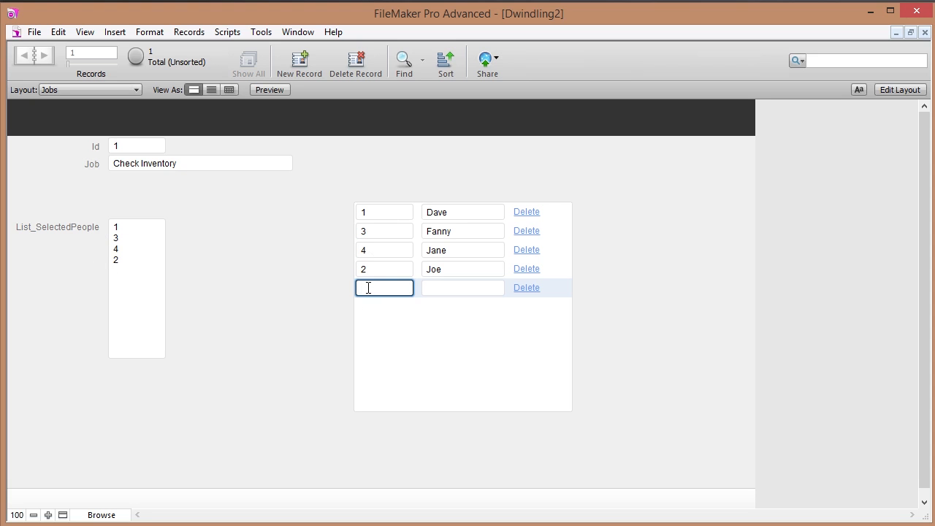
- Switch the Jobs layout to Layout mode and create a new script
left_click(233, 34)
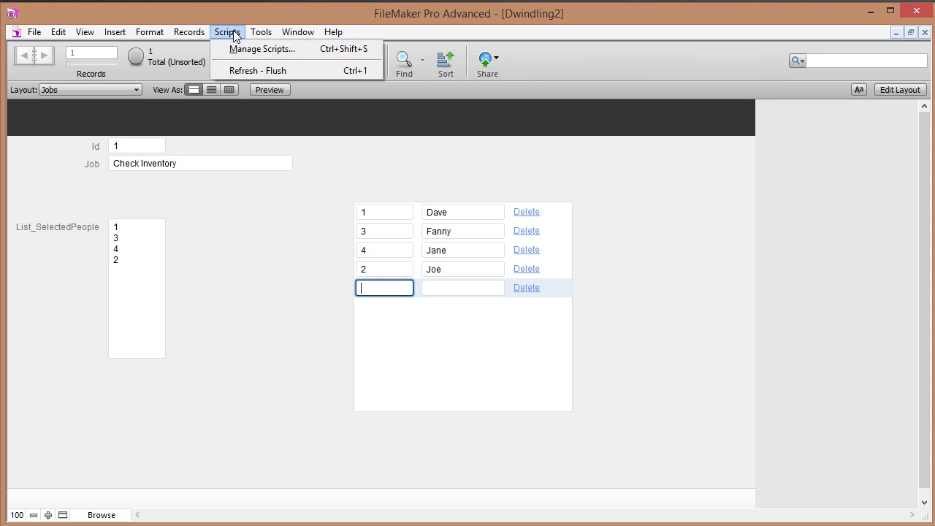
left_click(898, 90)
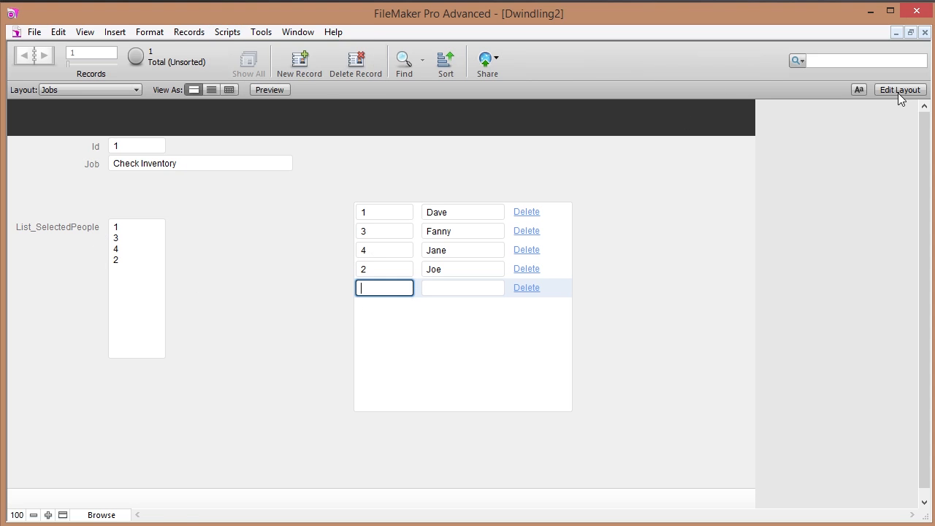
left_click(381, 230)
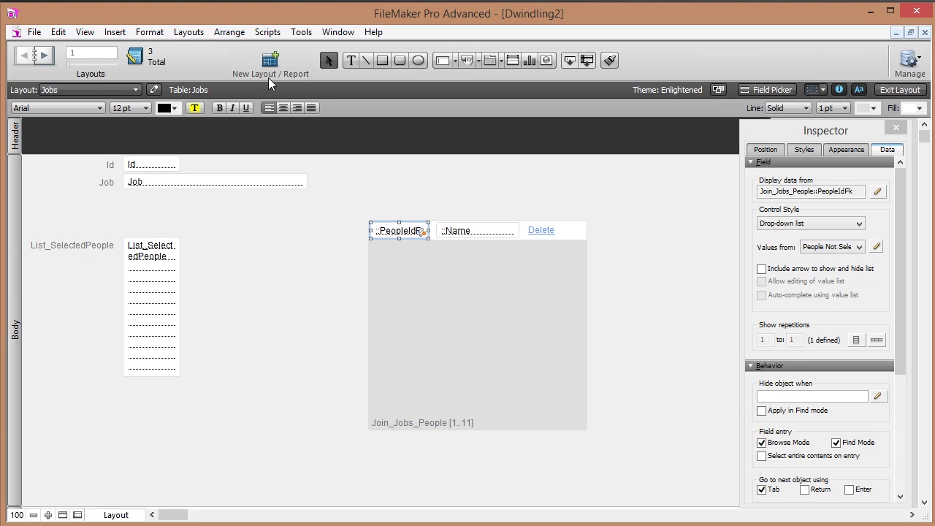
left_click(268, 33)
left_click(300, 48)
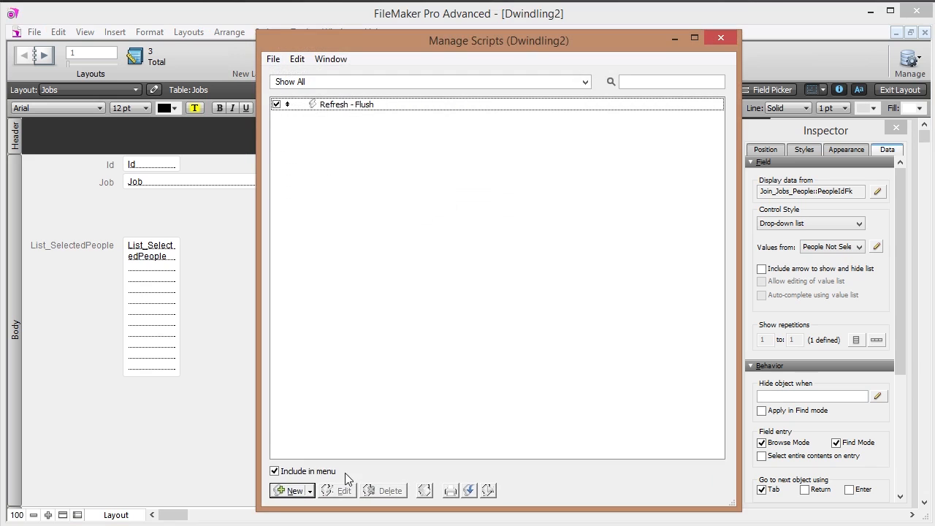
left_click(295, 487)
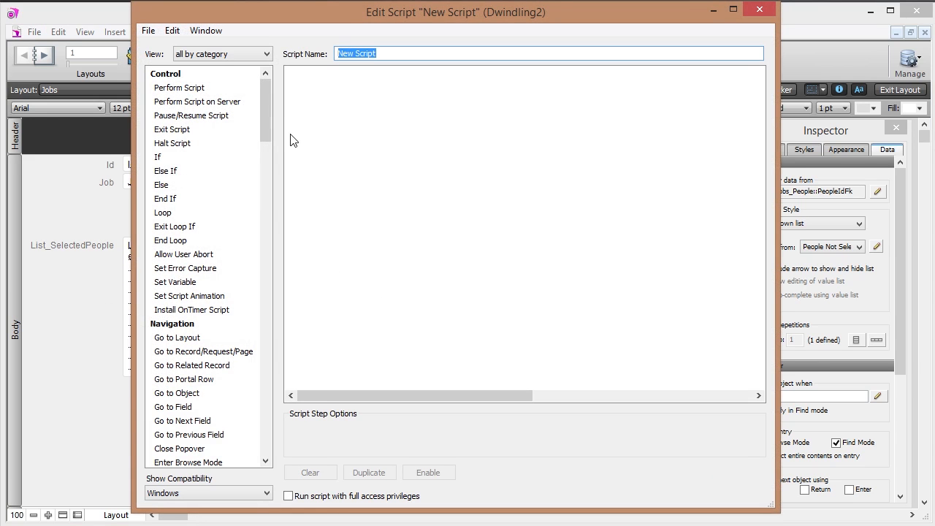
- Add a Set Field step to the new script with Jobs::List_SelectedPeople as its target field
left_click_drag(290, 14, 411, 13)
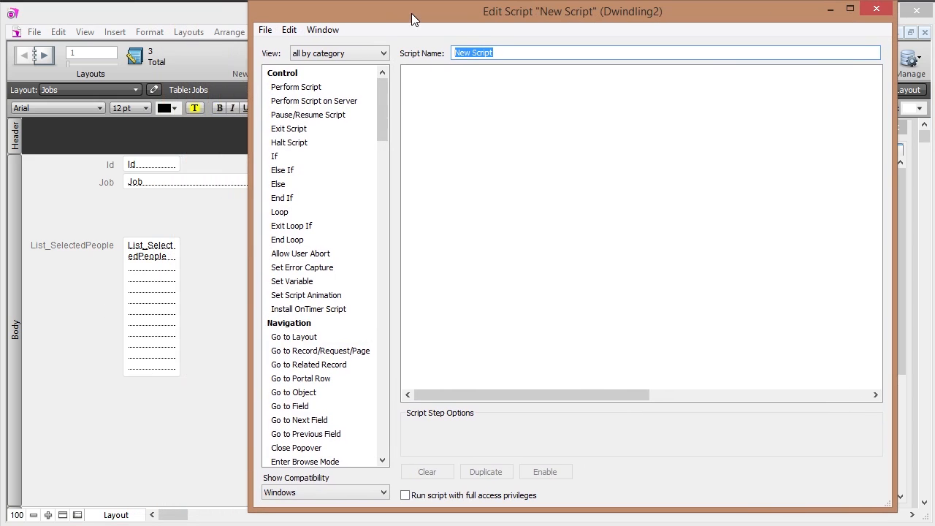
left_click(291, 336)
scroll(328, 341, "down", 6)
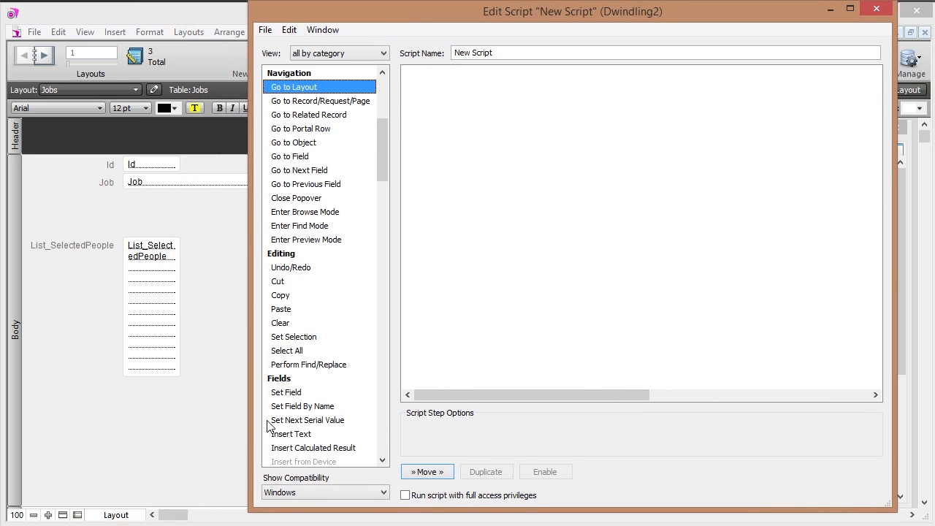
left_click(298, 395)
double_click(298, 395)
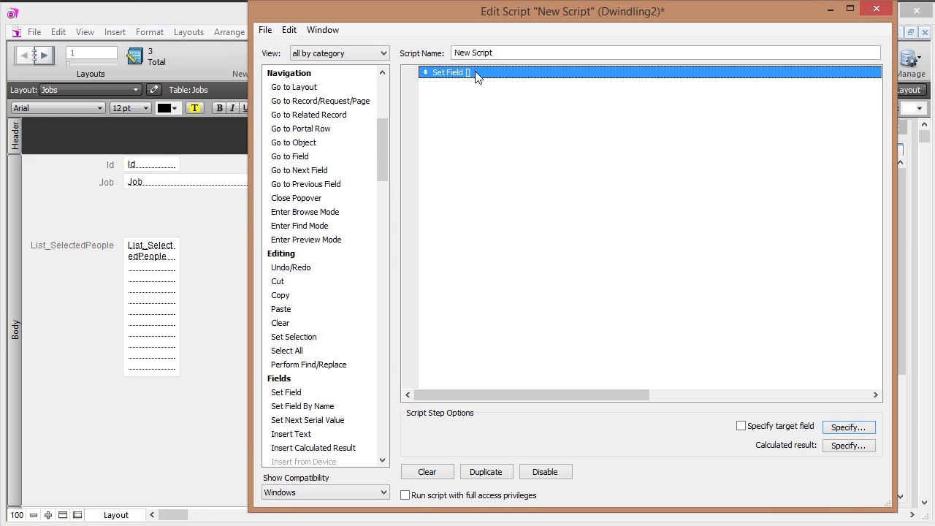
left_click(509, 53)
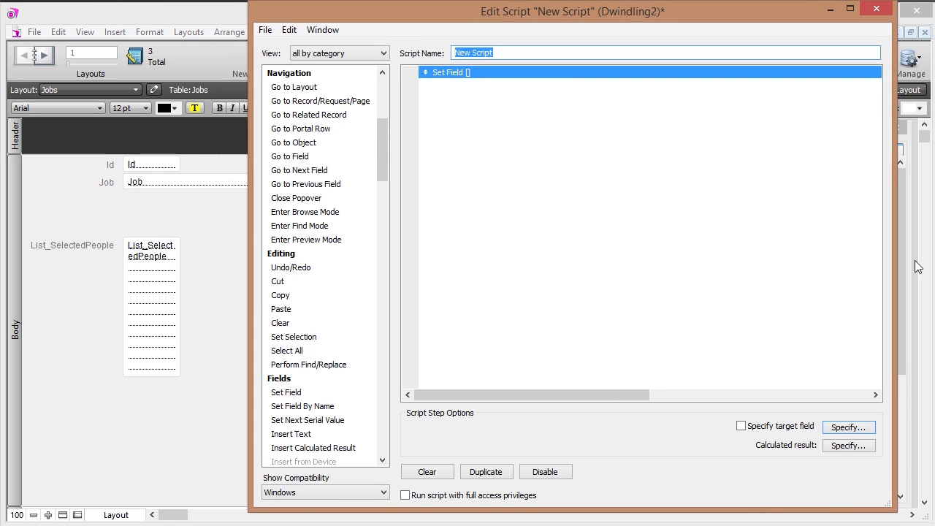
left_click(857, 429)
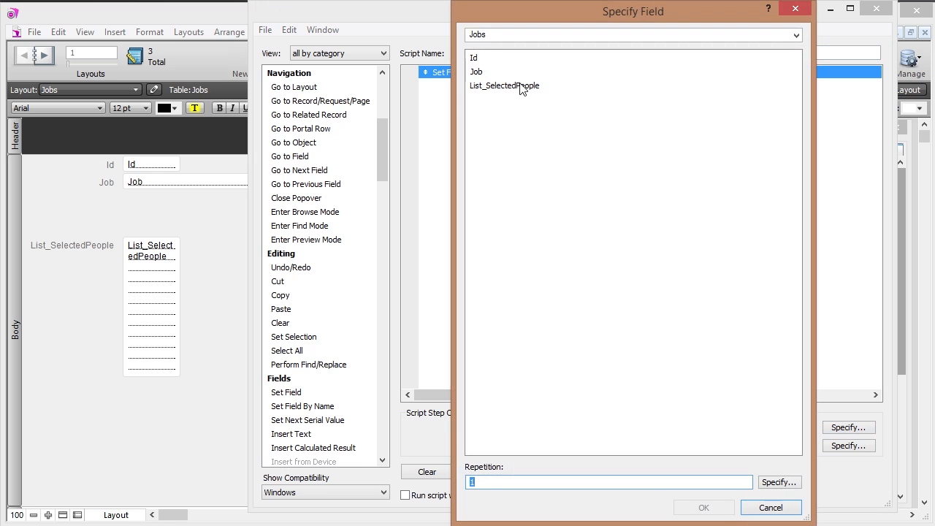
double_click(516, 88)
- Set the Set Field step's calculated result to List ( Join_Jobs_People::PeopleIdFk )
left_click(847, 445)
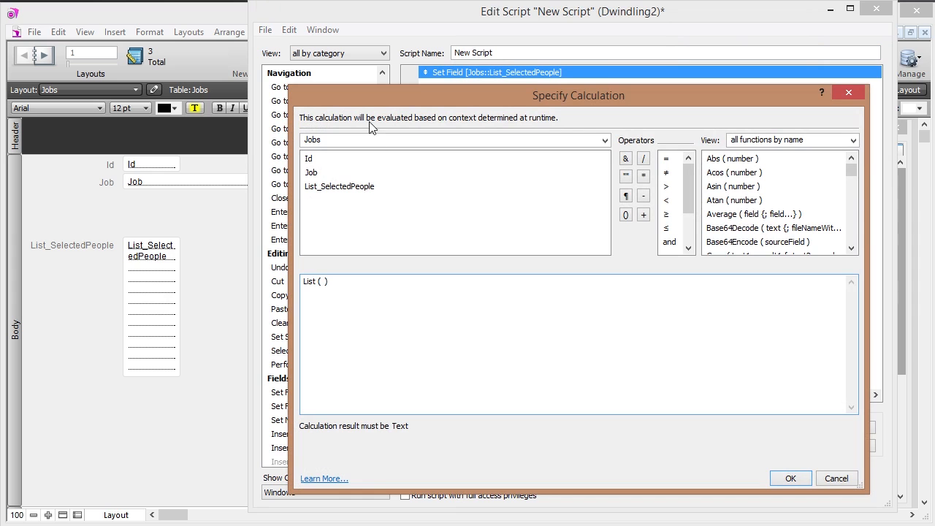
left_click(404, 140)
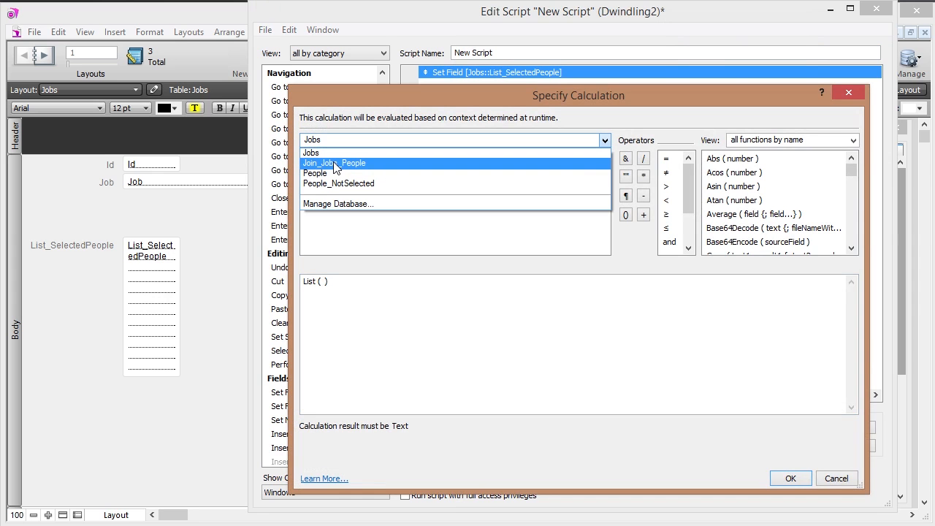
left_click(354, 163)
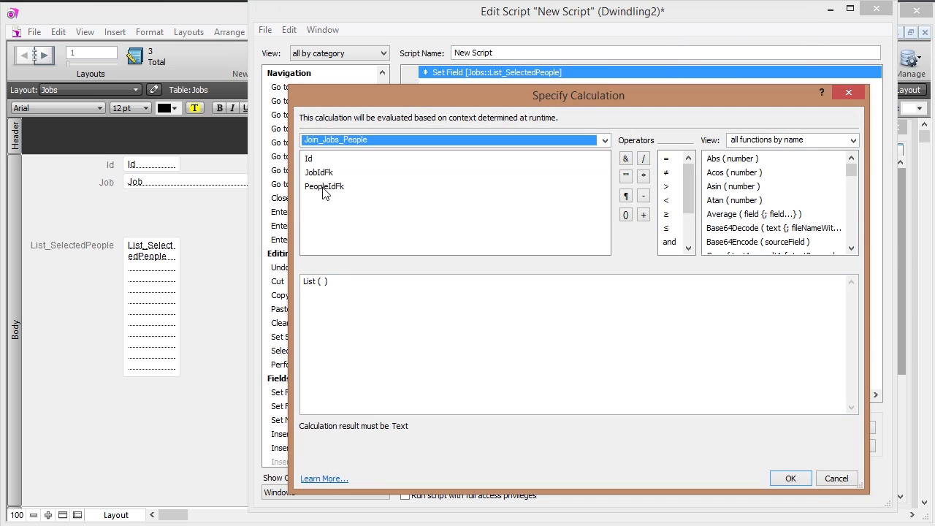
double_click(325, 188)
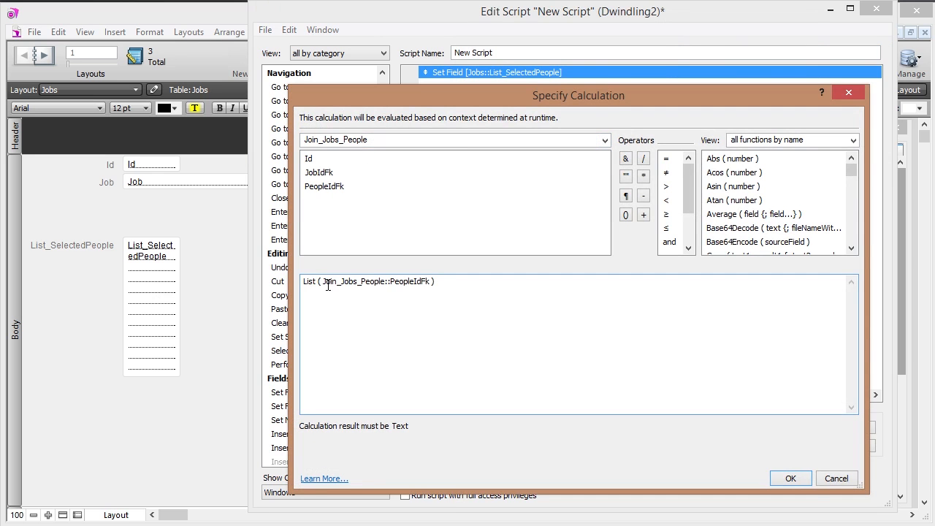
left_click(788, 479)
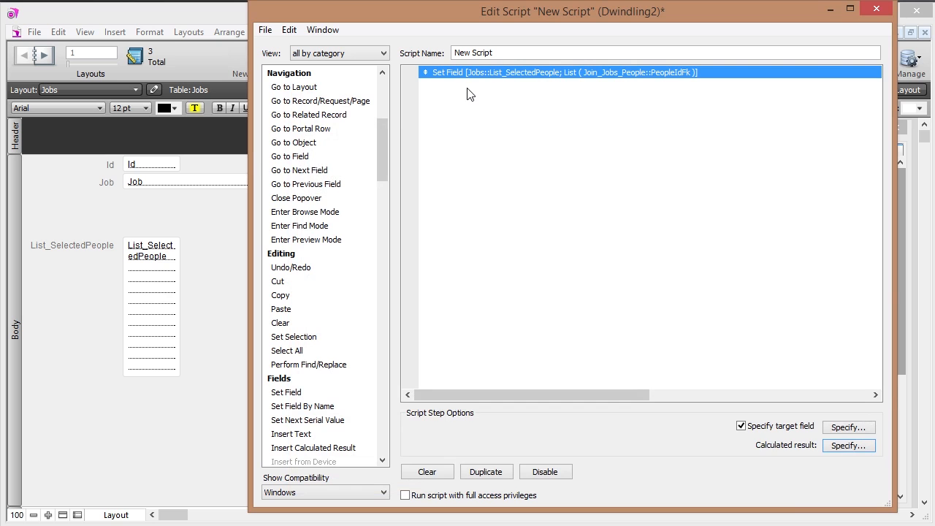
- Add a Commit Records/Requests step after Set Field and set it to perform without dialog
left_click(315, 208)
type("com")
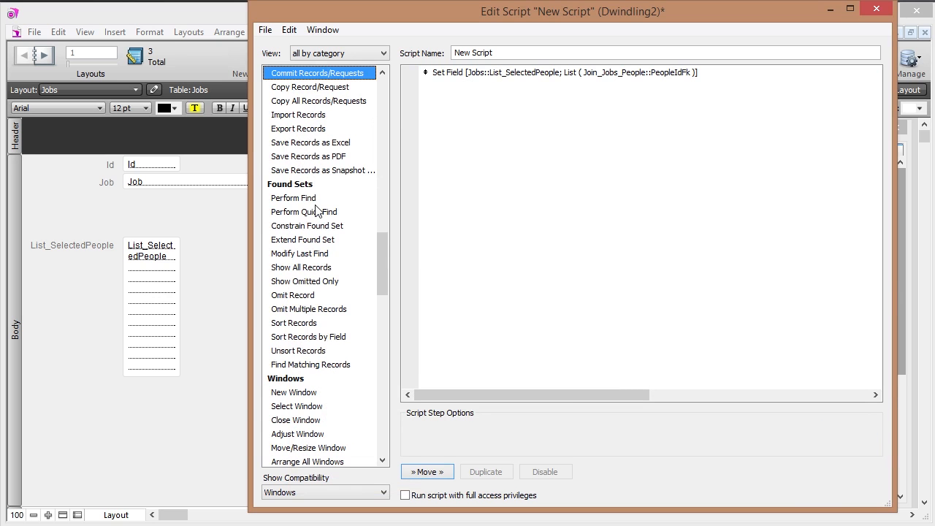
double_click(302, 73)
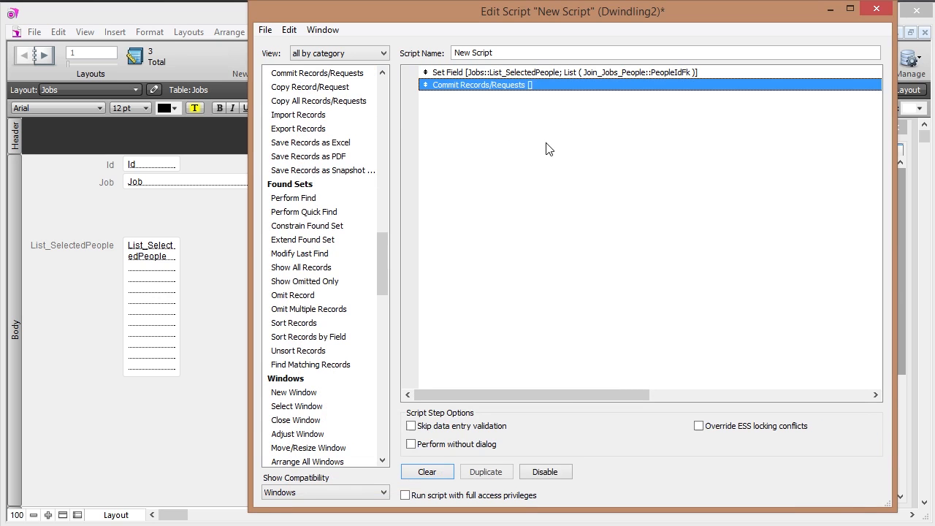
left_click(465, 441)
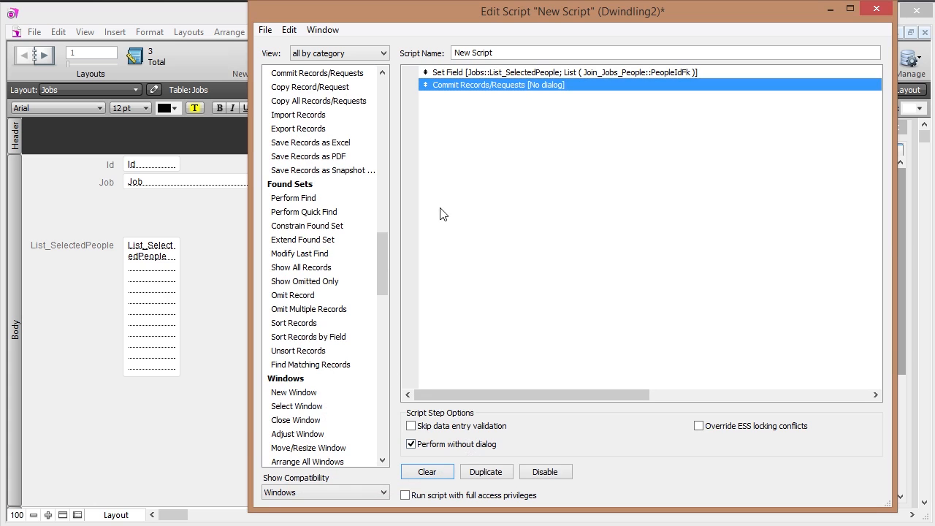
left_click(449, 85)
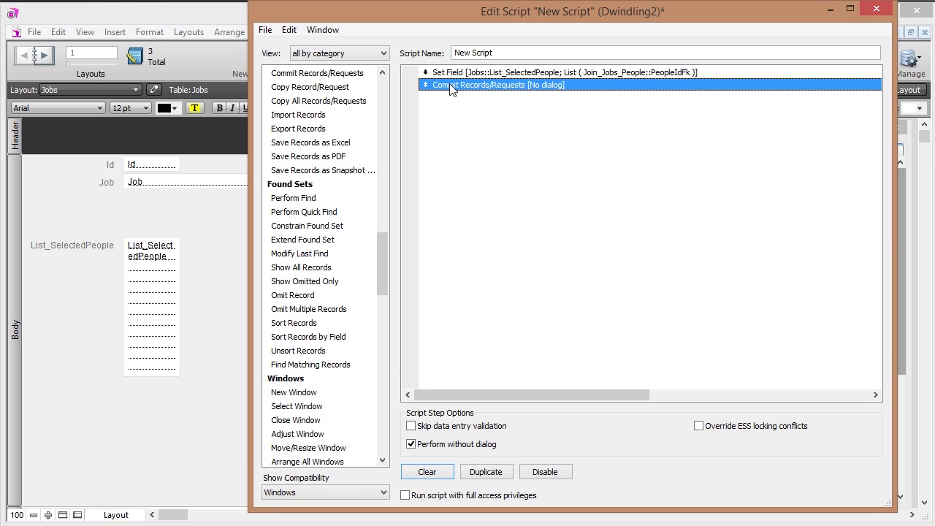
- Name the new script Set Selected People, save it and close the script editor and script manager
left_click(451, 74)
left_click(461, 93)
left_click(464, 87)
triple_click(535, 56)
type("Set")
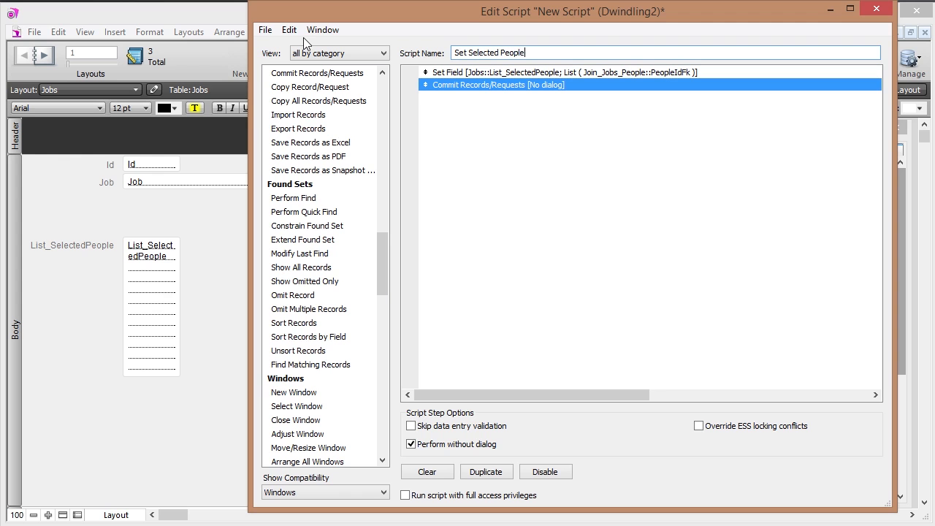
key("ctrl+s")
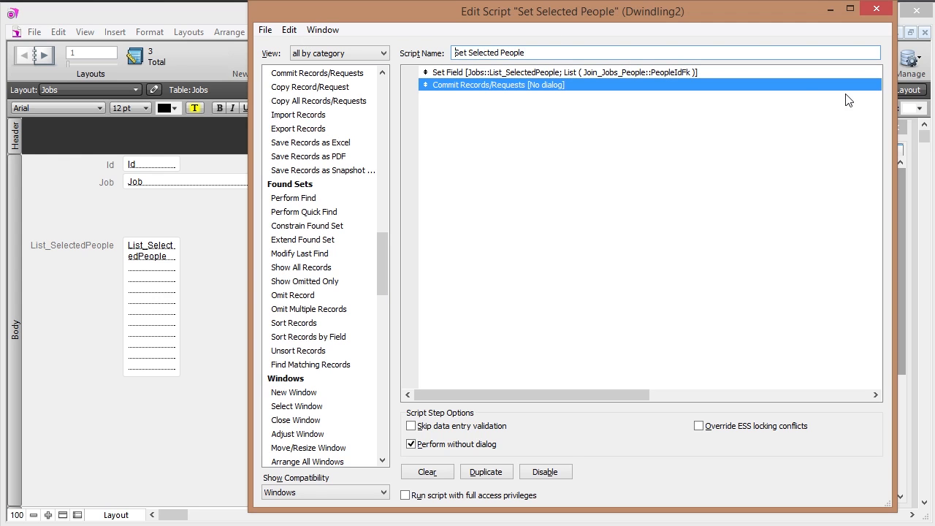
left_click(875, 9)
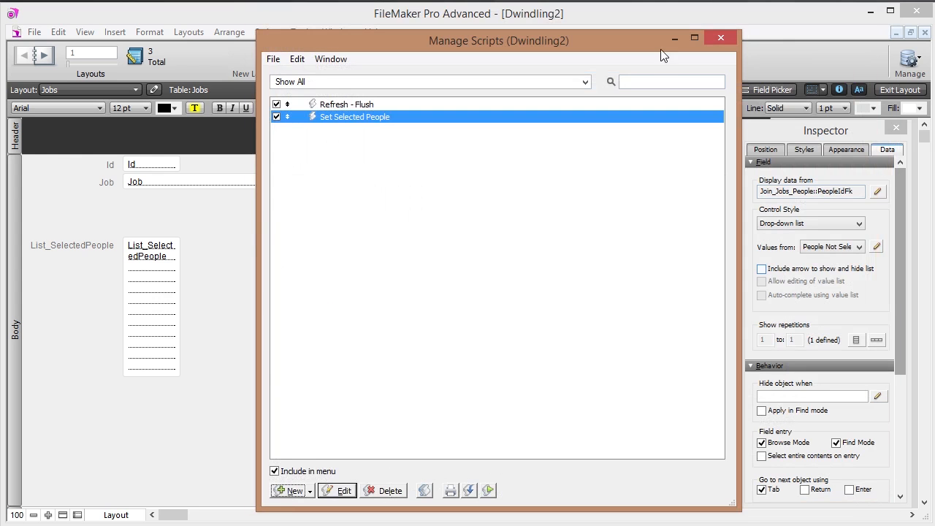
left_click(722, 38)
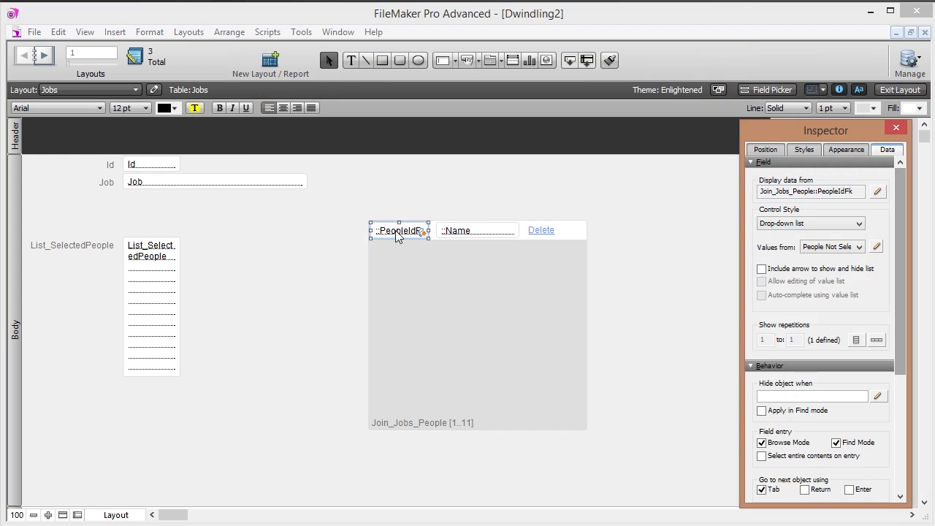
- Set the OnObjectModify trigger of the portal's PeopleIdFk field to run Set Selected People, and return the Jobs layout to Browse mode
right_click(396, 236)
left_click(438, 395)
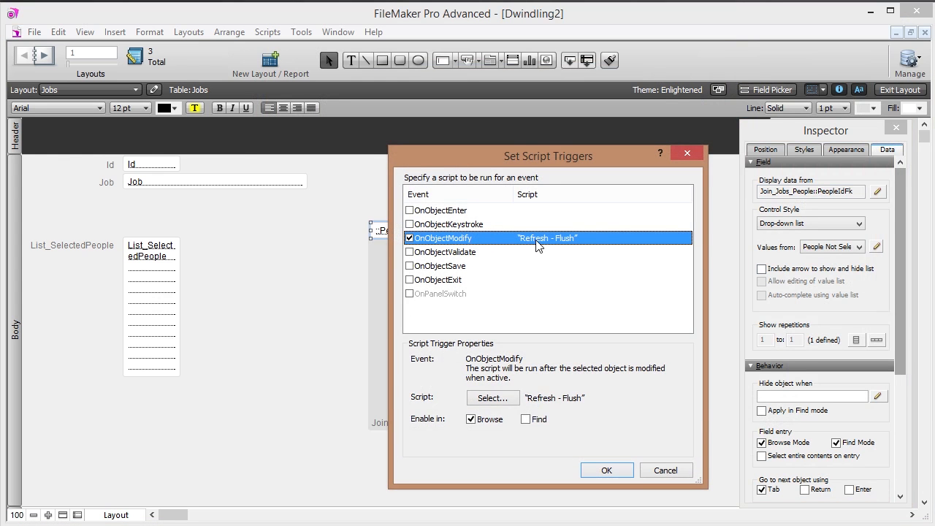
left_click(492, 398)
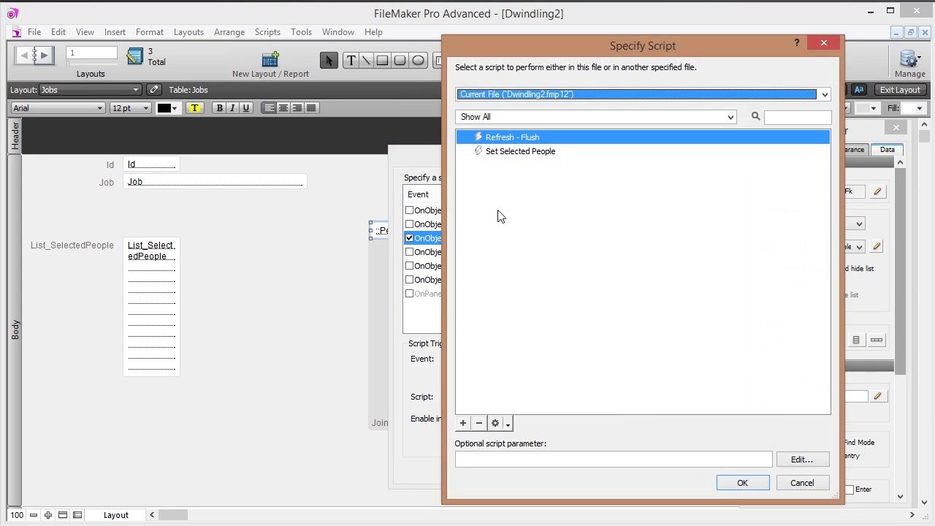
double_click(532, 159)
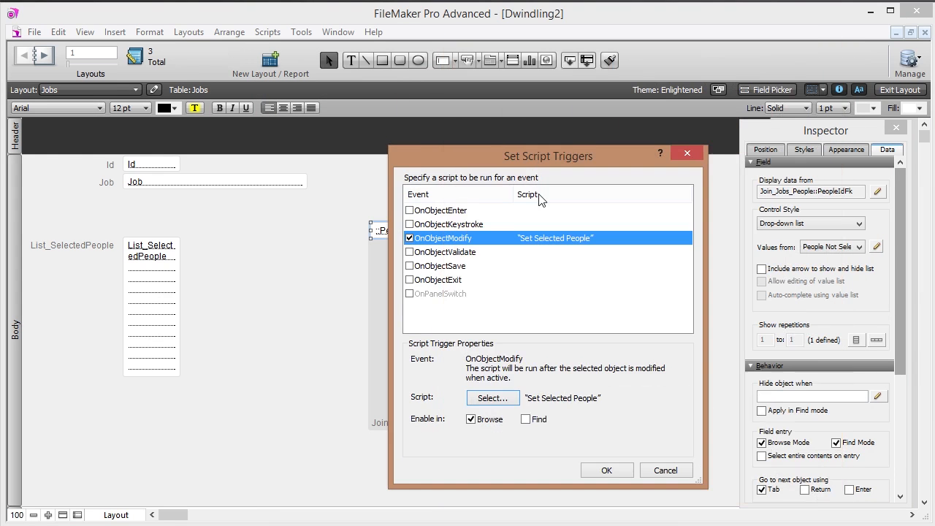
left_click(596, 469)
left_click(891, 89)
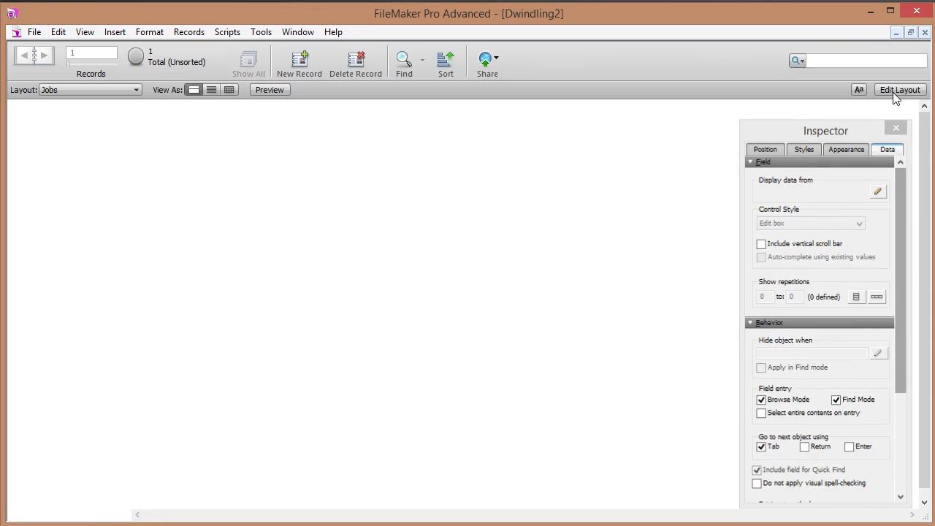
- Delete the last two assigned people from the Check Inventory job's portal
left_click(527, 269)
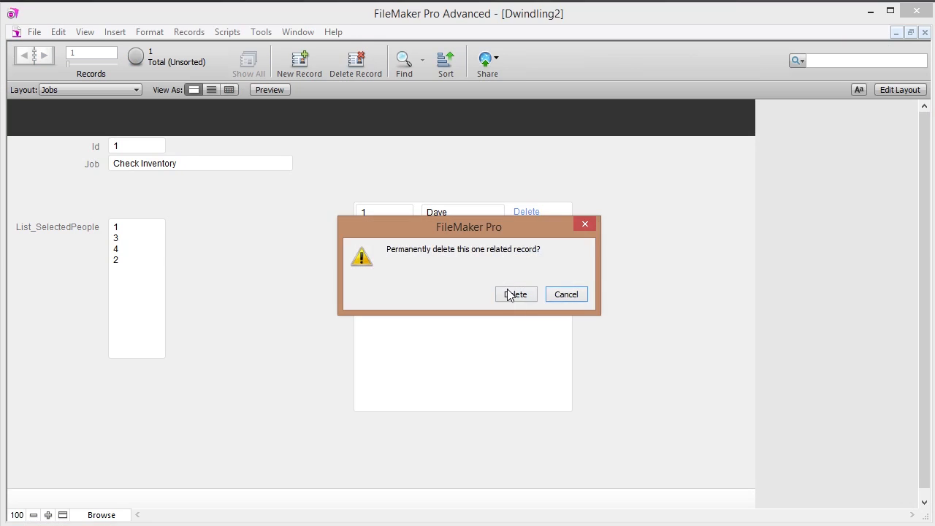
left_click(529, 296)
left_click(529, 252)
left_click(511, 295)
- Check the people choices in the portal's empty row and remove ID 2 from List_SelectedPeople by hand
left_click(378, 251)
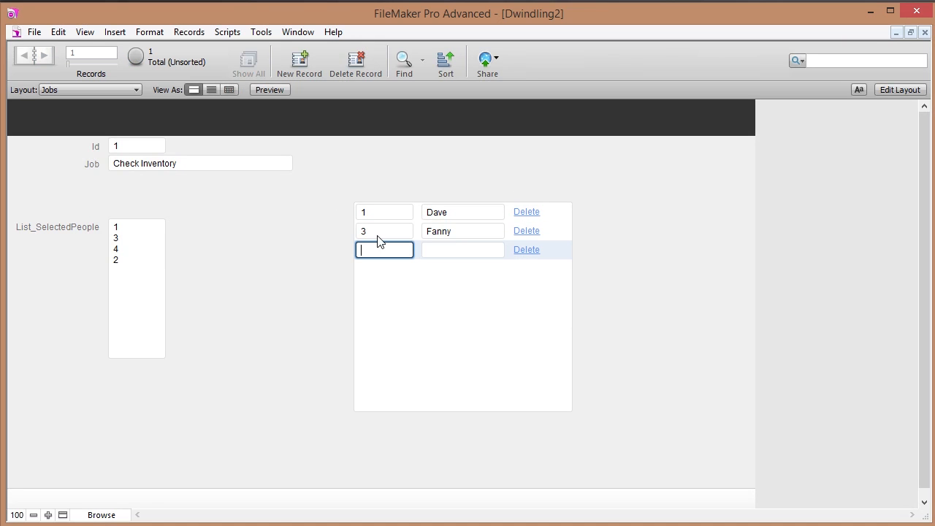
left_click(136, 259)
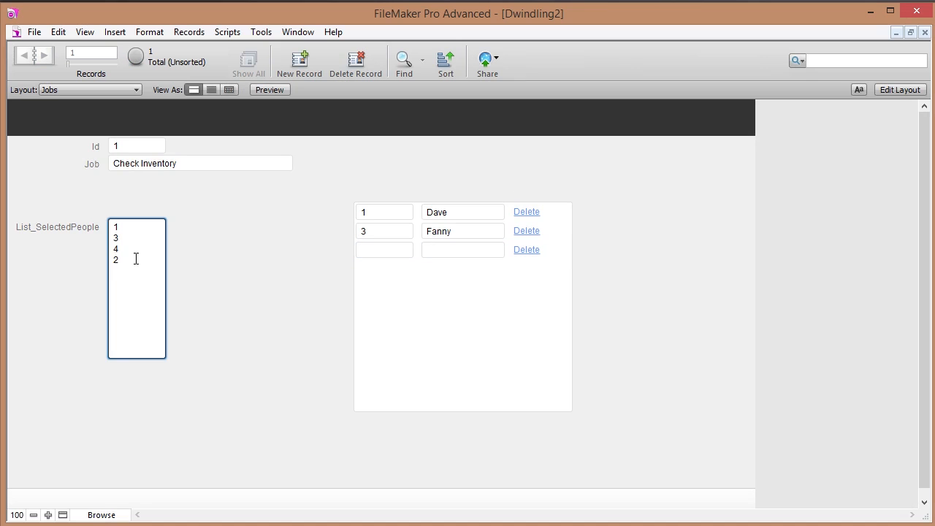
left_click(169, 246)
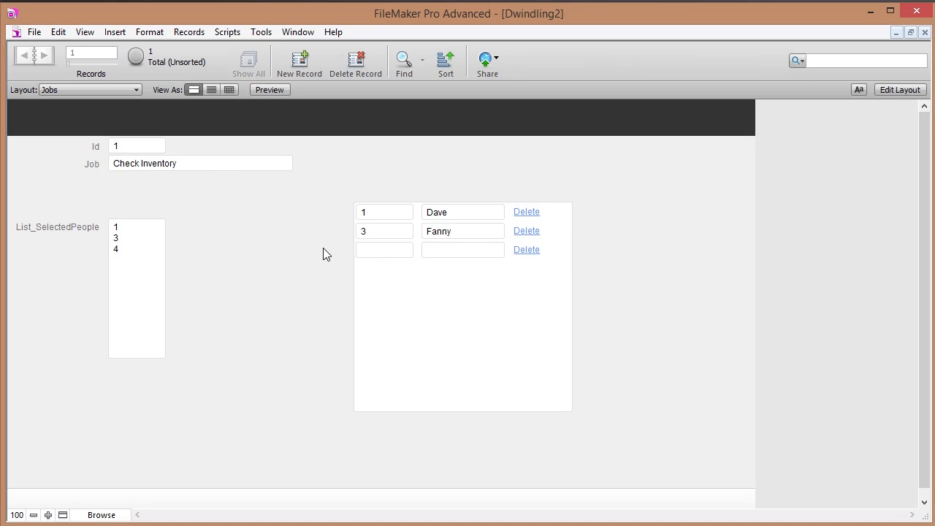
- Assign the people with IDs 2 and 4 to the Check Inventory job in the portal's empty rows
left_click(384, 251)
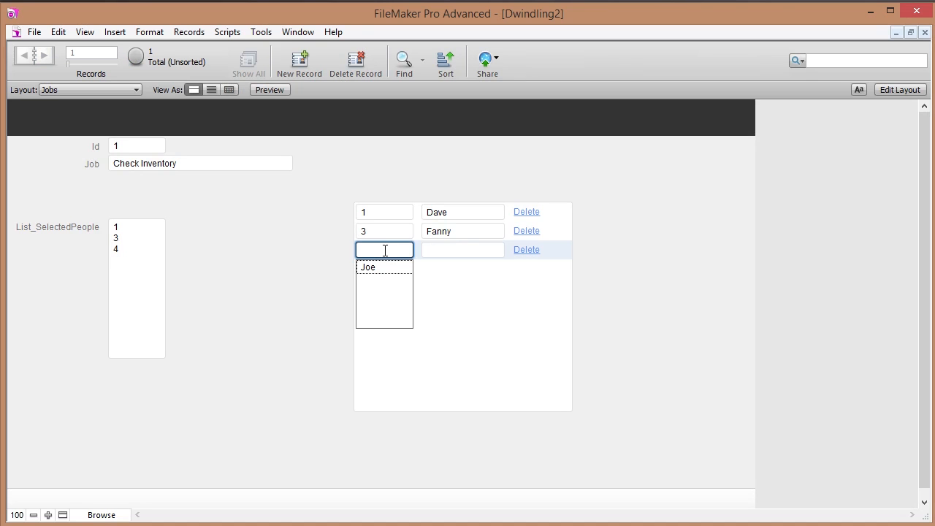
left_click(374, 271)
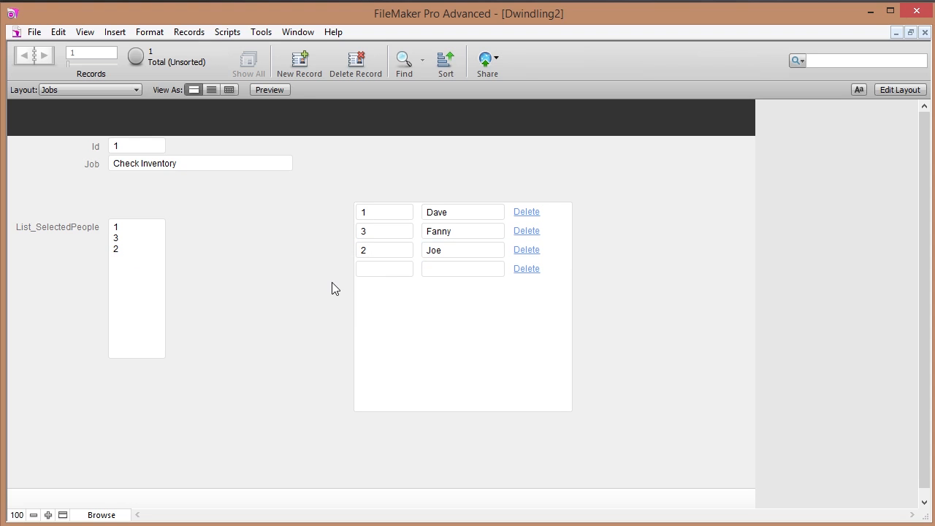
left_click(377, 270)
left_click(375, 286)
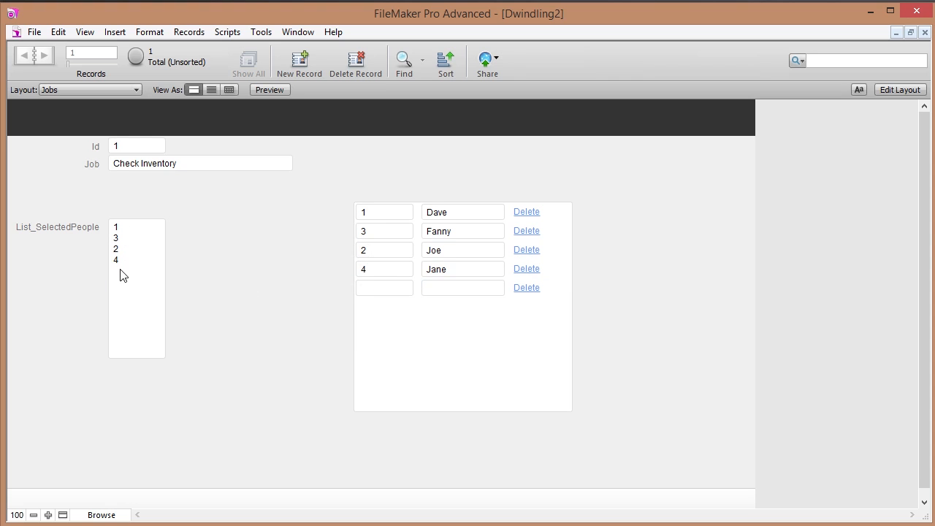
- Check the people choices in the empty portal row and delete the portal row of the person with ID 4
left_click(380, 288)
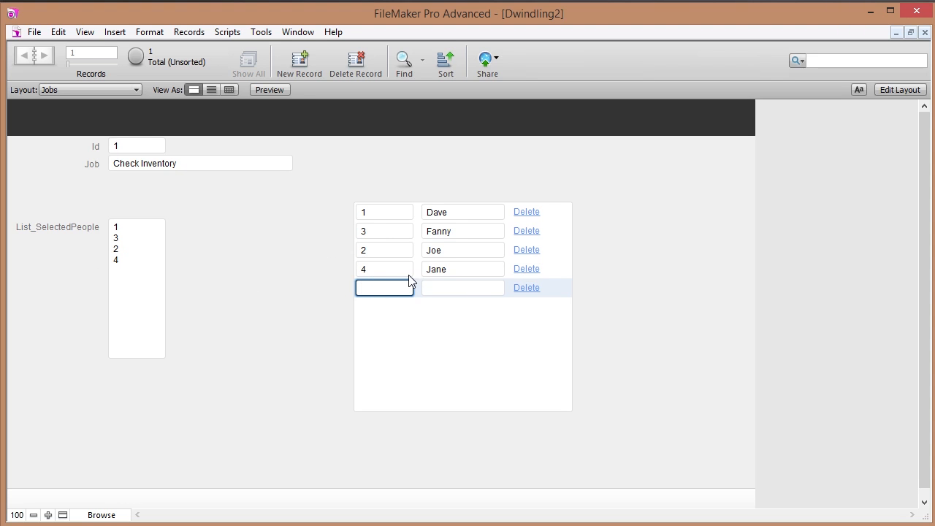
left_click(526, 269)
left_click(527, 295)
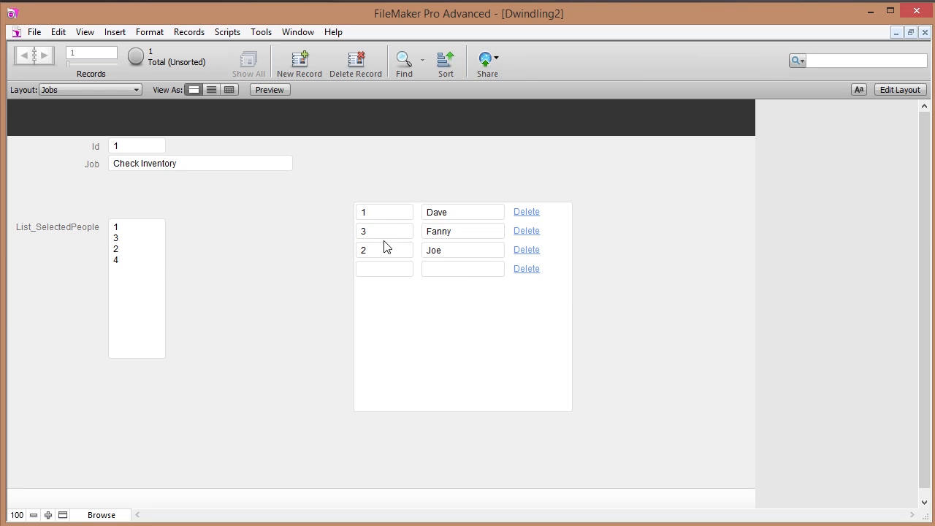
- Create a new script named Delete Portal Row and add a Delete Portal Row step to it
left_click(230, 32)
left_click(252, 47)
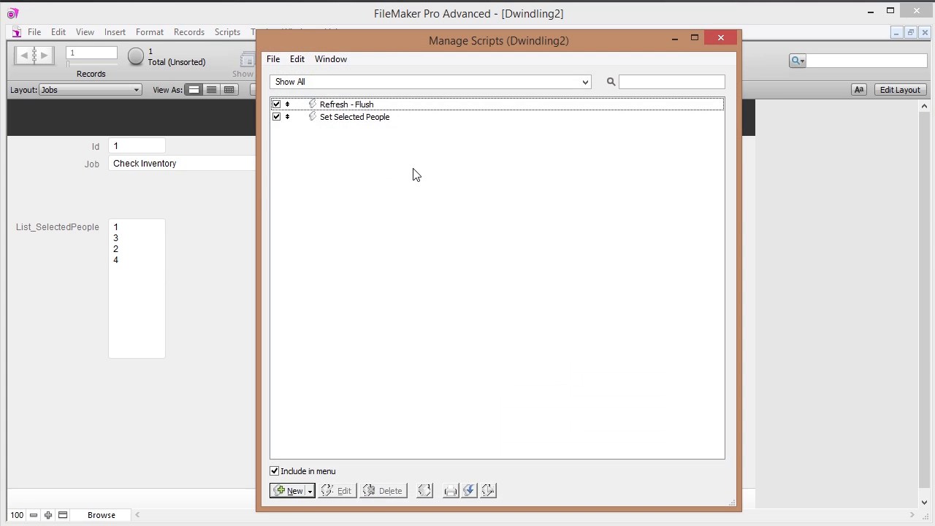
left_click(329, 119)
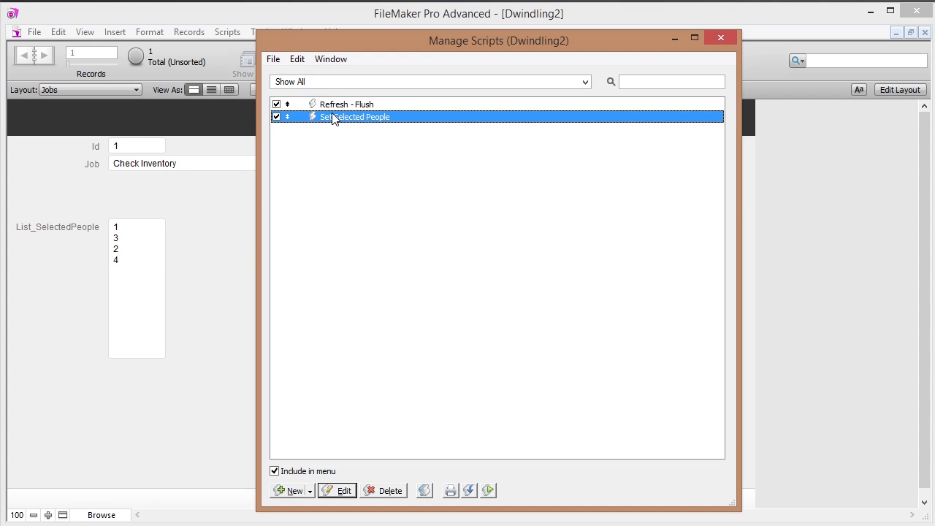
left_click(297, 495)
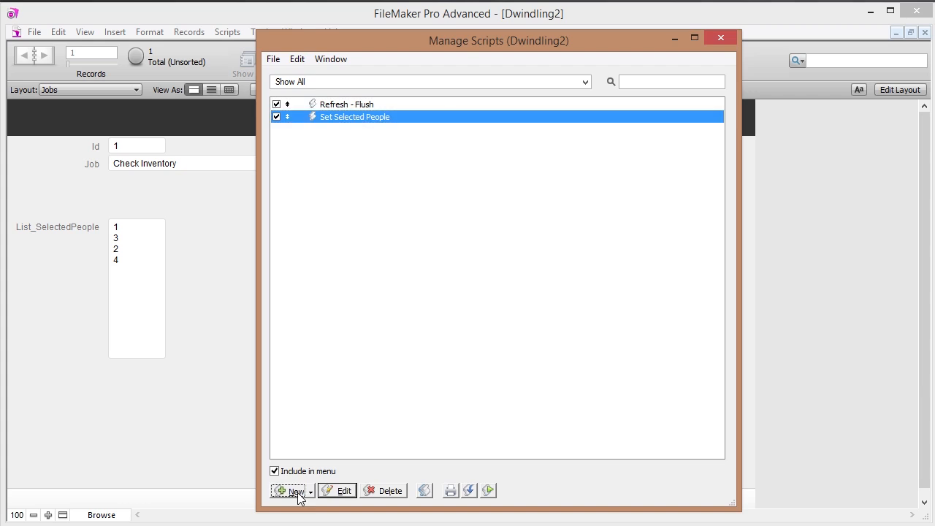
type("Delete Portal Row")
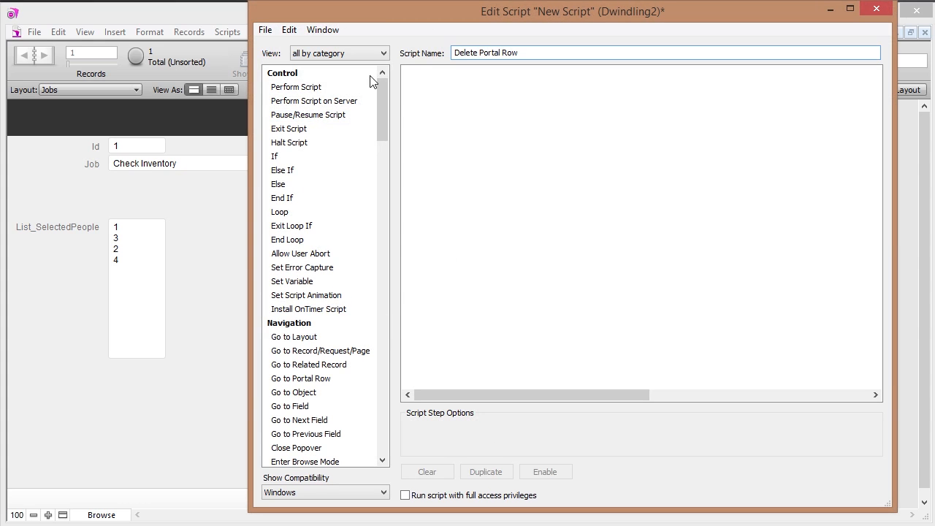
left_click(295, 240)
type("de")
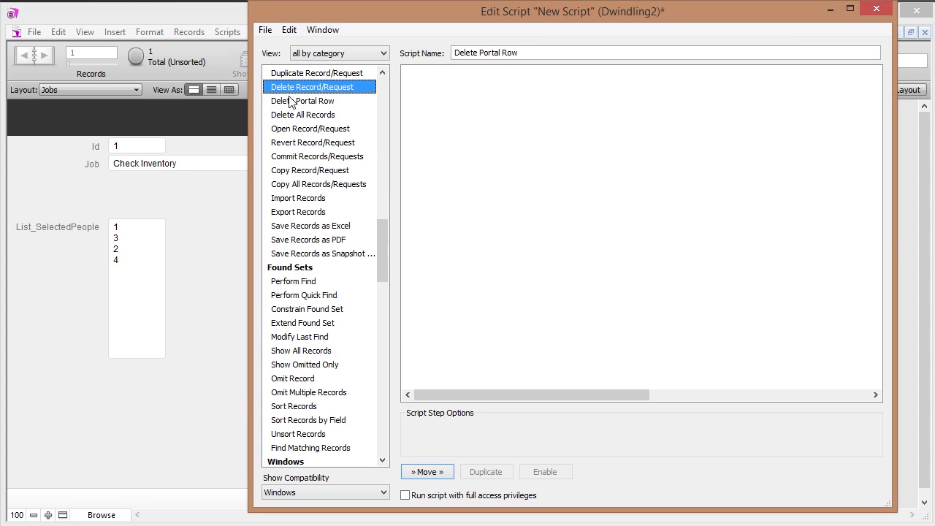
double_click(295, 100)
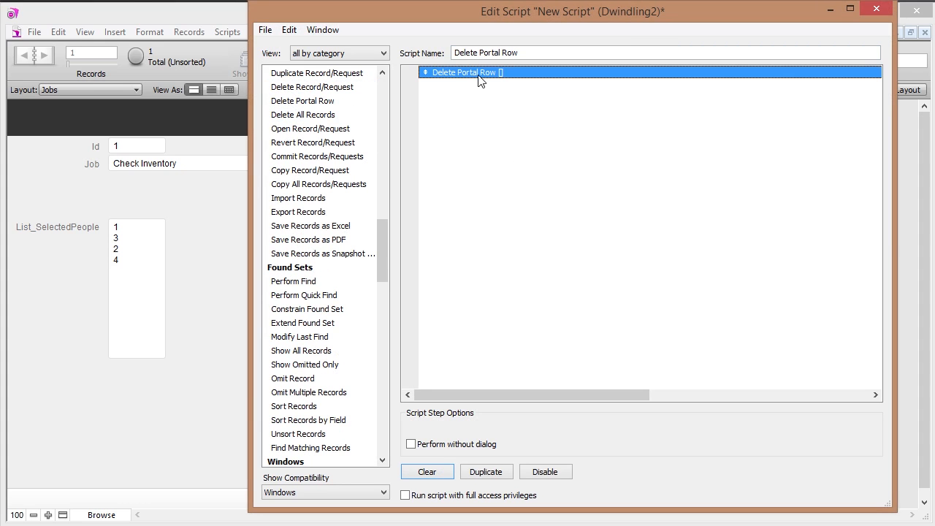
- Add a Perform Script step calling Set Selected People after the Delete Portal Row step, and save and close the script
left_click(382, 88)
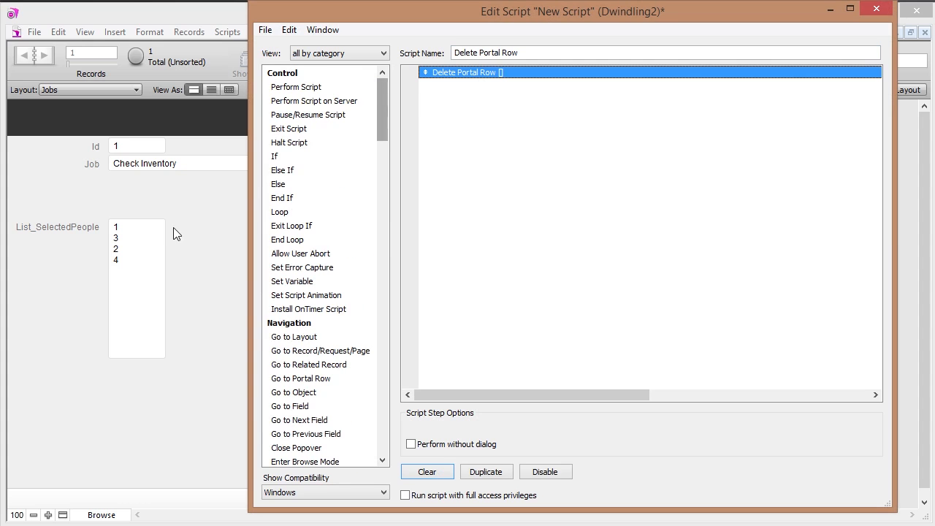
double_click(297, 87)
left_click(845, 446)
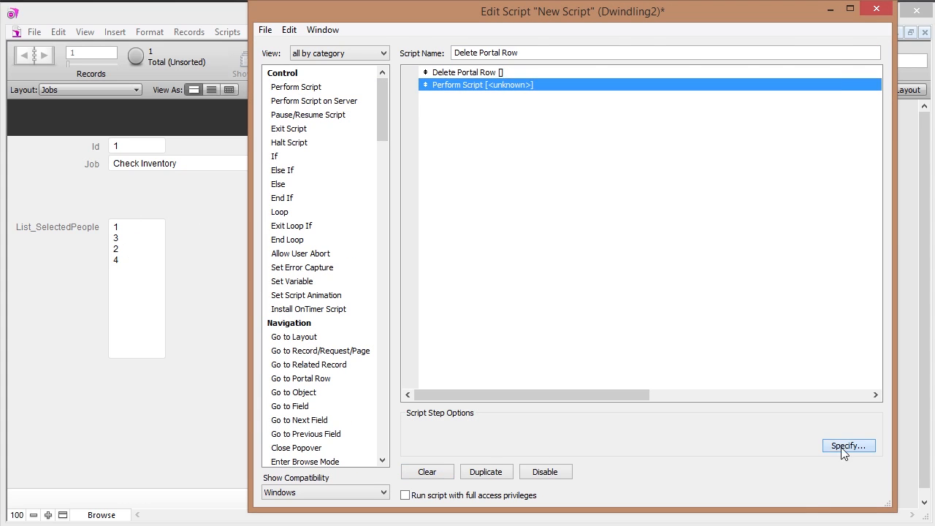
double_click(509, 152)
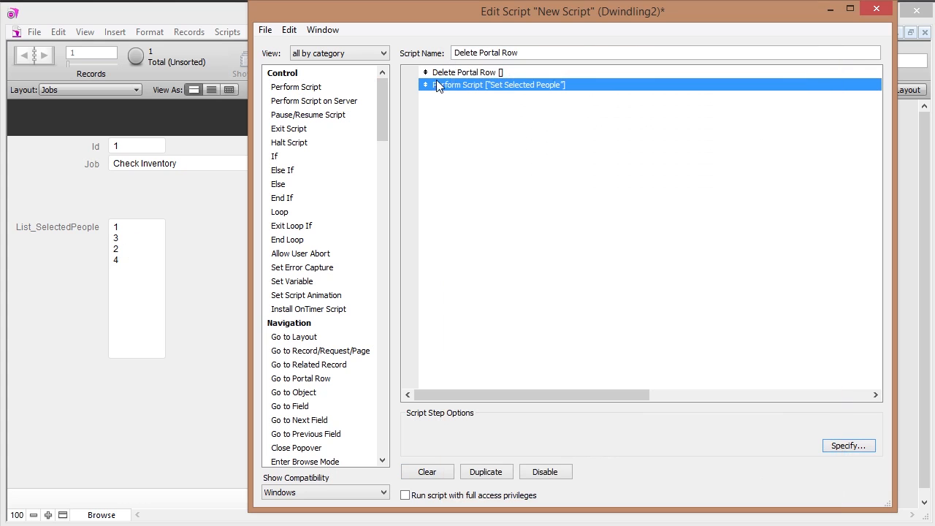
left_click(483, 72)
key("ctrl+s")
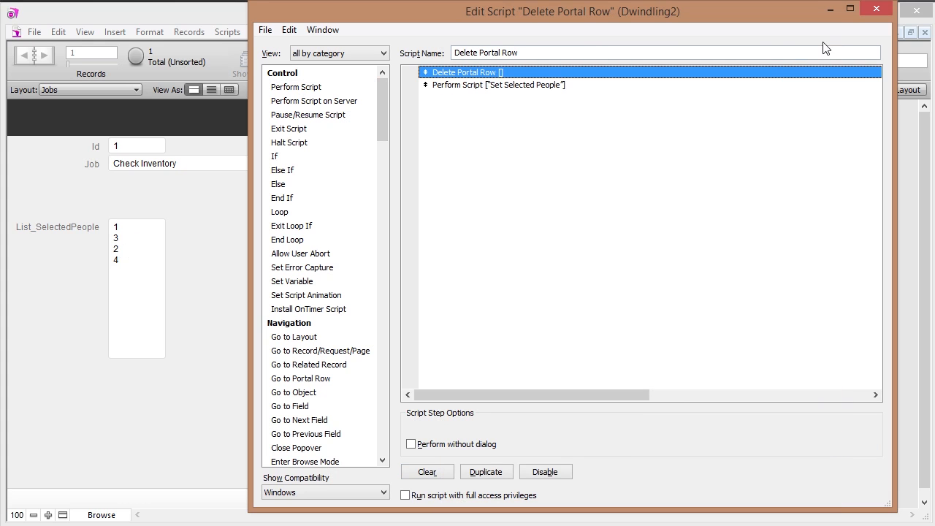
left_click(876, 11)
left_click(718, 37)
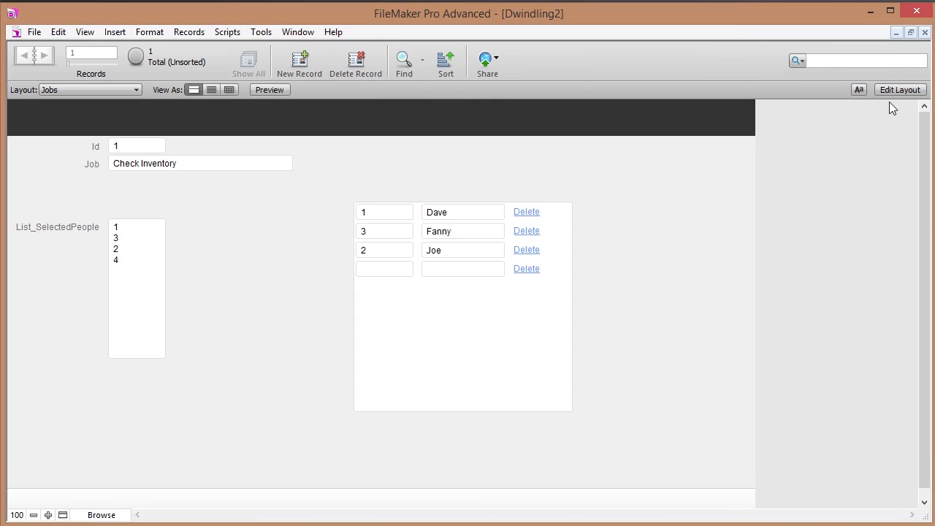
- Set the portal's Delete button to perform the Delete Portal Row script and return the Jobs layout to Browse mode
left_click(900, 89)
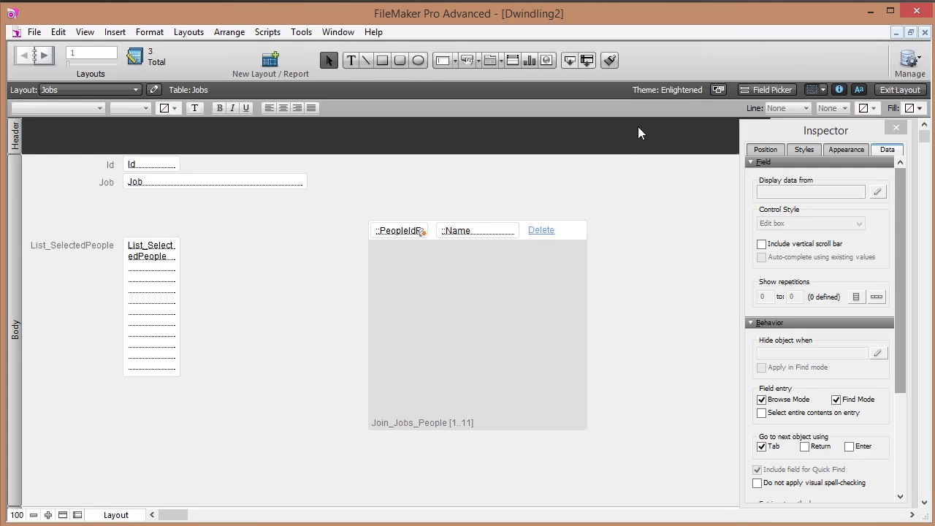
right_click(543, 228)
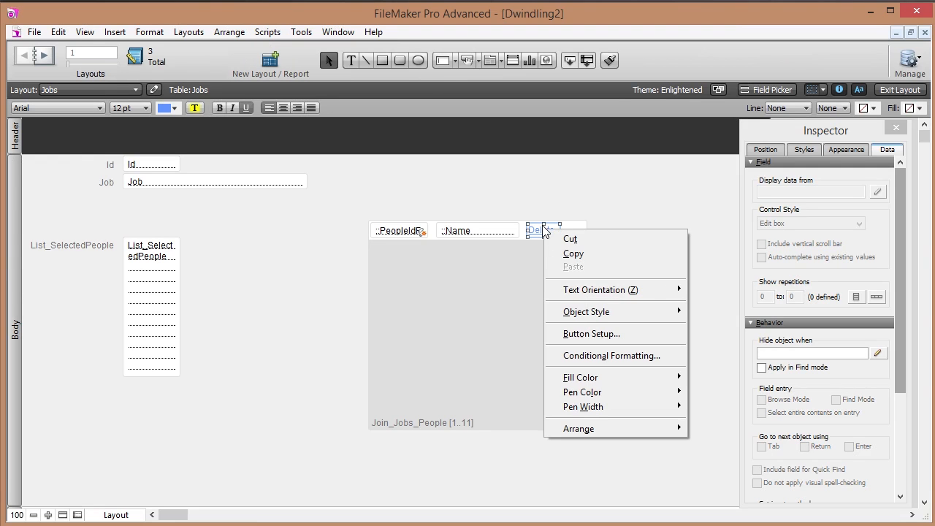
left_click(592, 335)
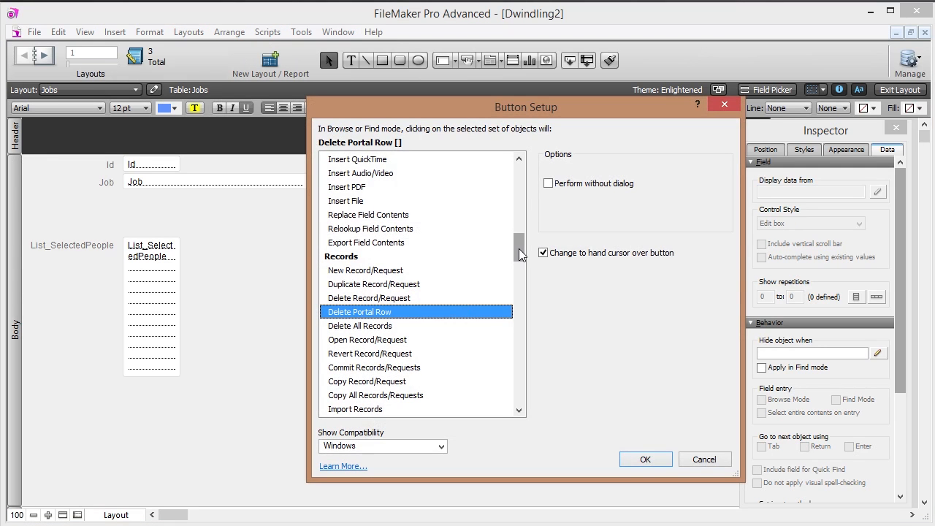
scroll(514, 262, "up", 12)
left_click(356, 188)
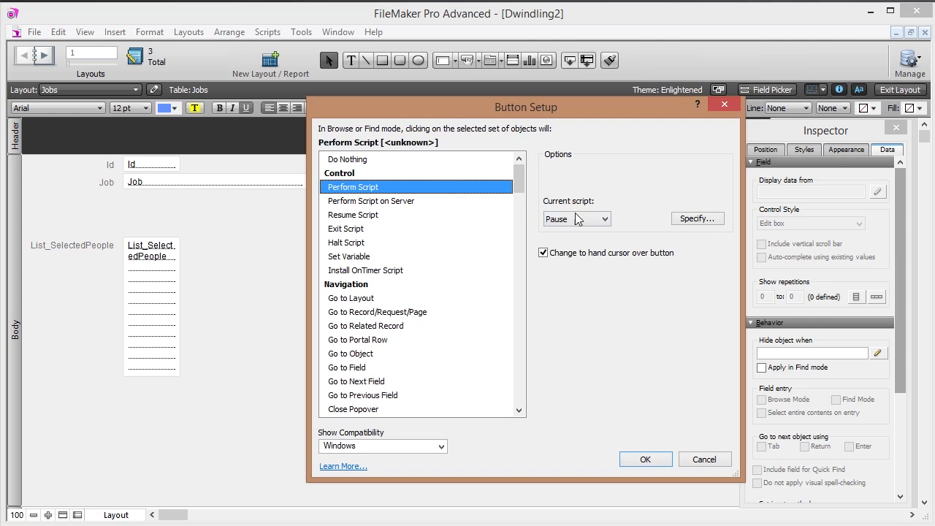
left_click(698, 219)
double_click(511, 166)
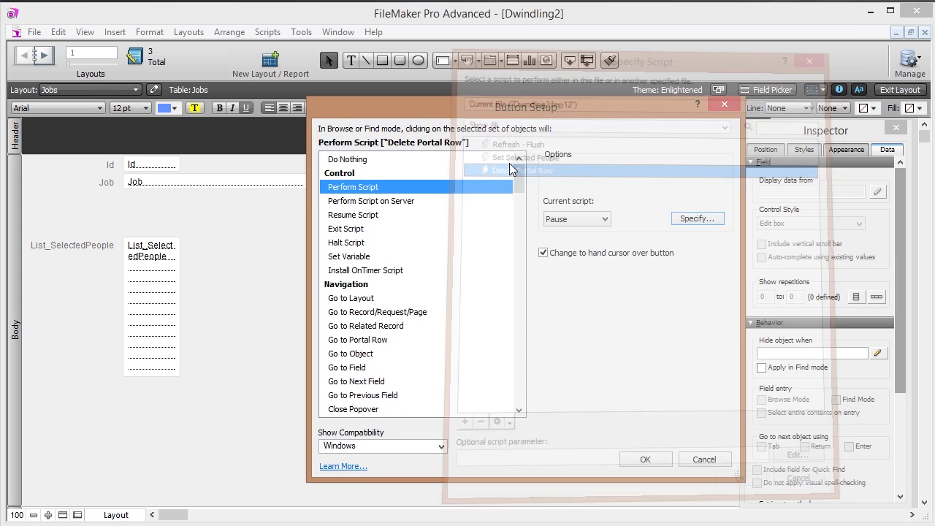
left_click(648, 459)
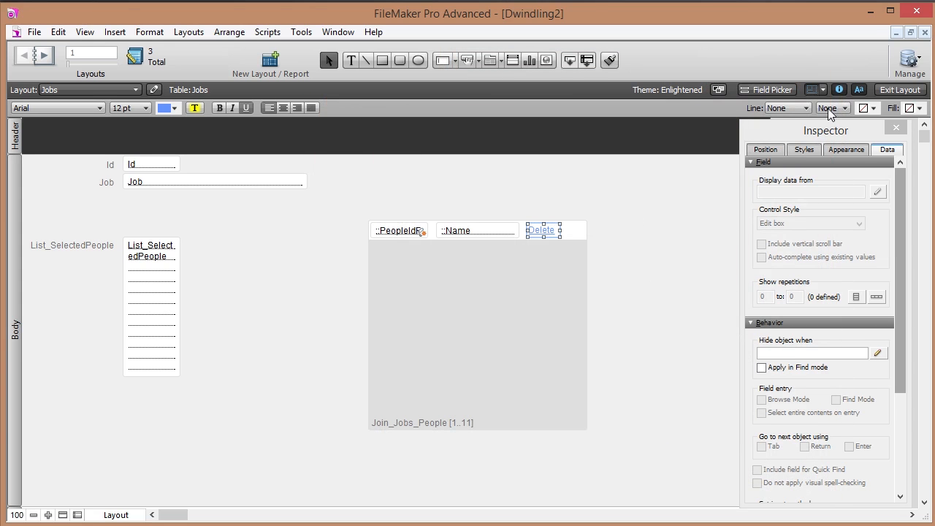
left_click(888, 91)
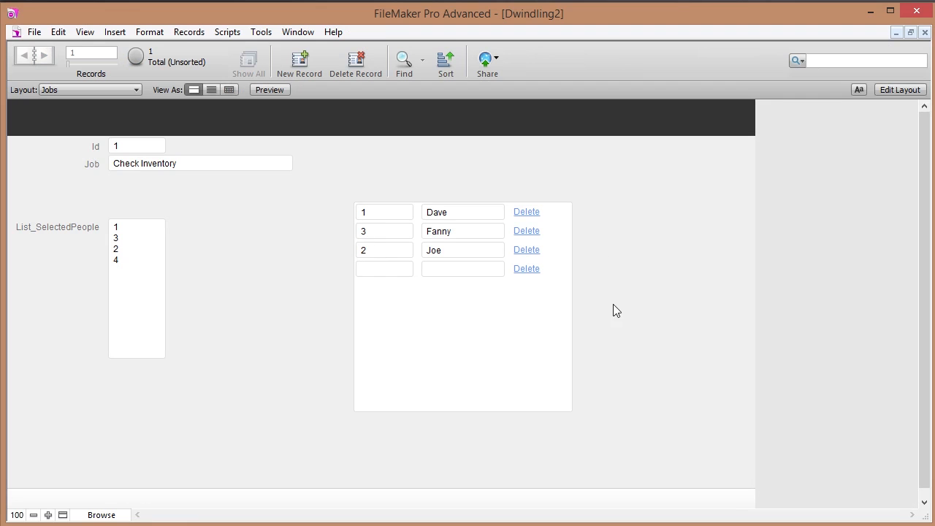
- Delete the portal row of the person with ID 2 and check the people choices in the empty row
left_click(526, 249)
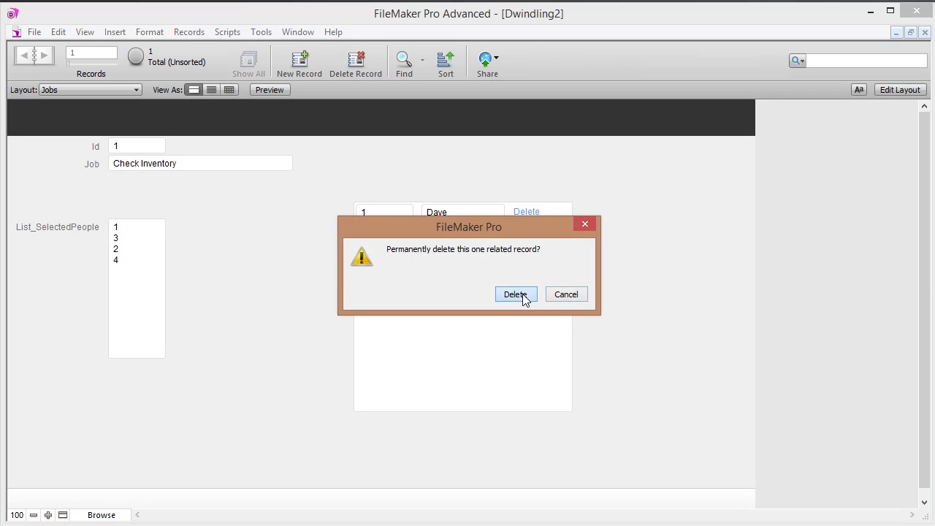
left_click(515, 294)
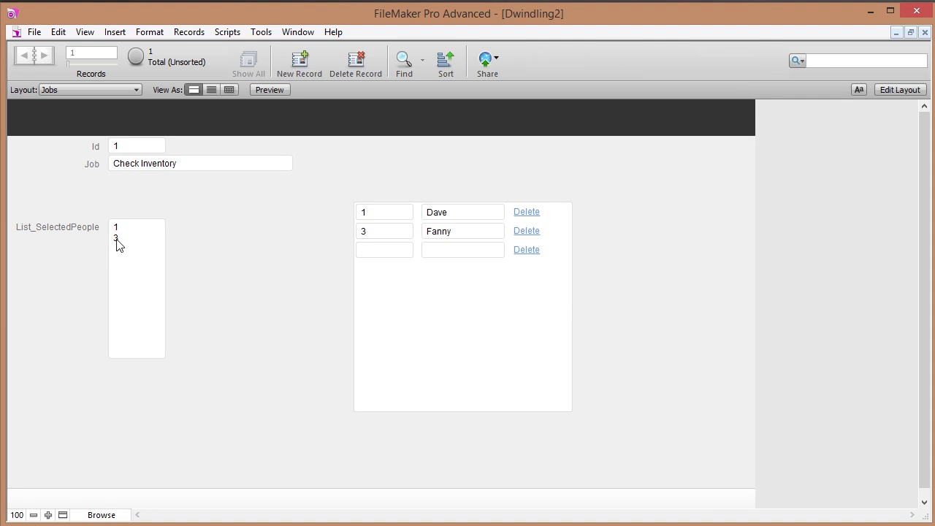
left_click(388, 250)
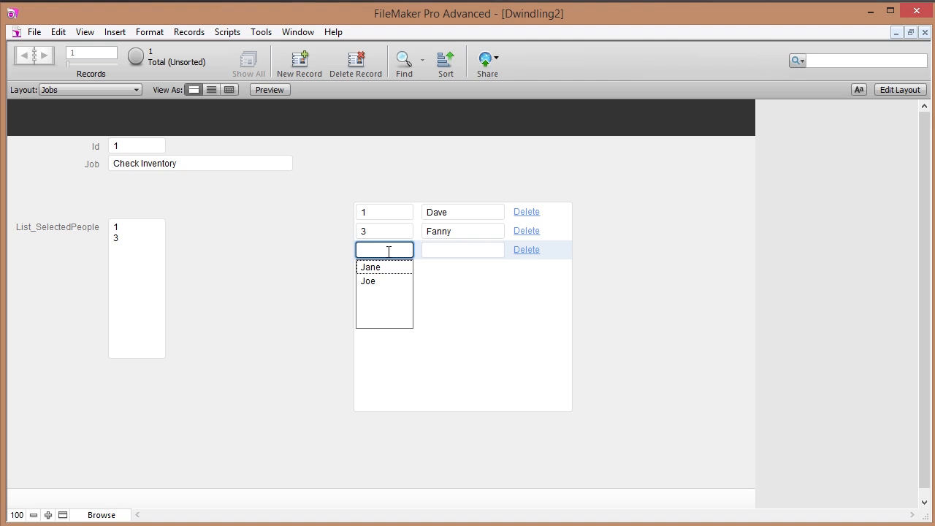
left_click(324, 254)
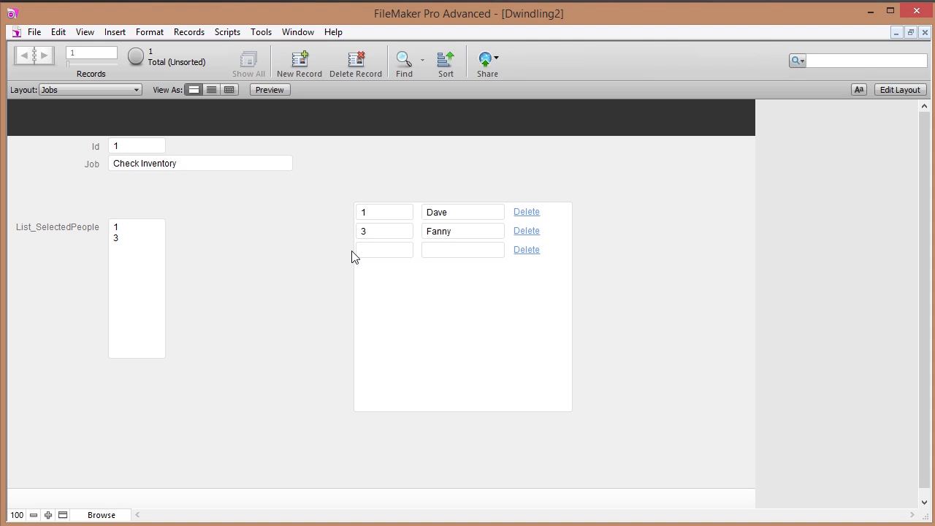
- Add the person with ID 4 to the Check Inventory job's portal and delete that portal row again
left_click(380, 251)
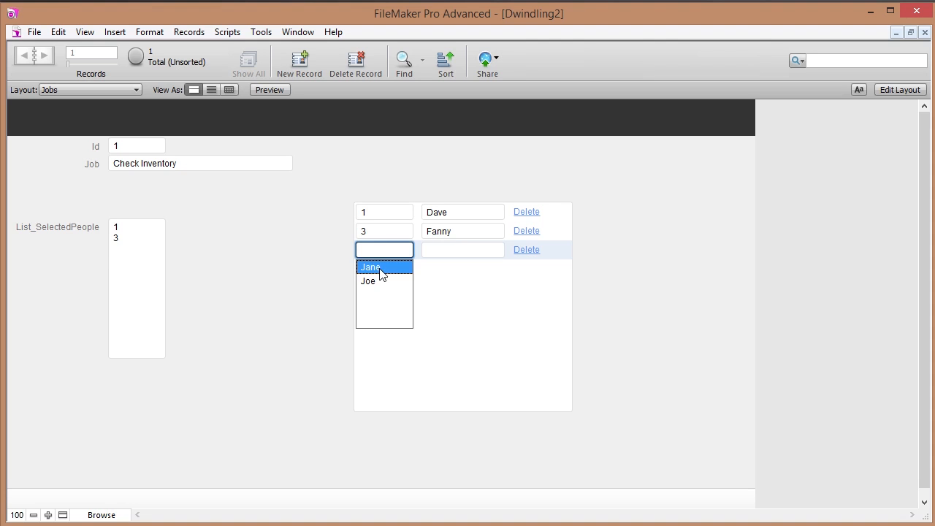
left_click(380, 269)
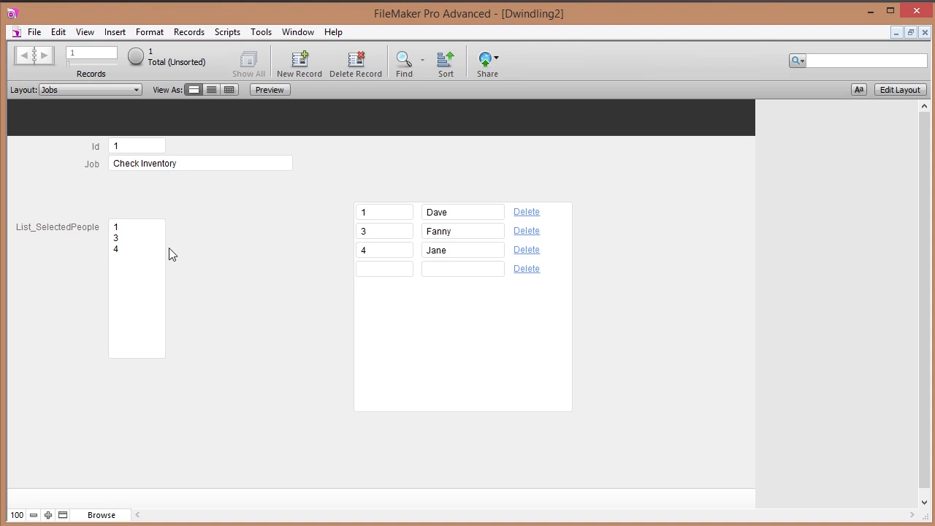
left_click(526, 249)
left_click(530, 294)
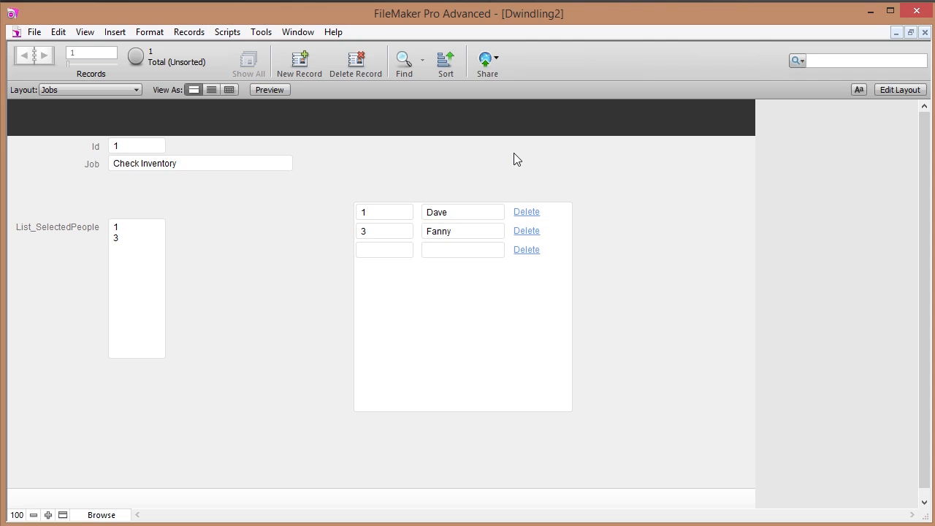
- Create a new Jobs record with the job "Taking out the trash" and commit it
left_click(306, 60)
left_click(147, 165)
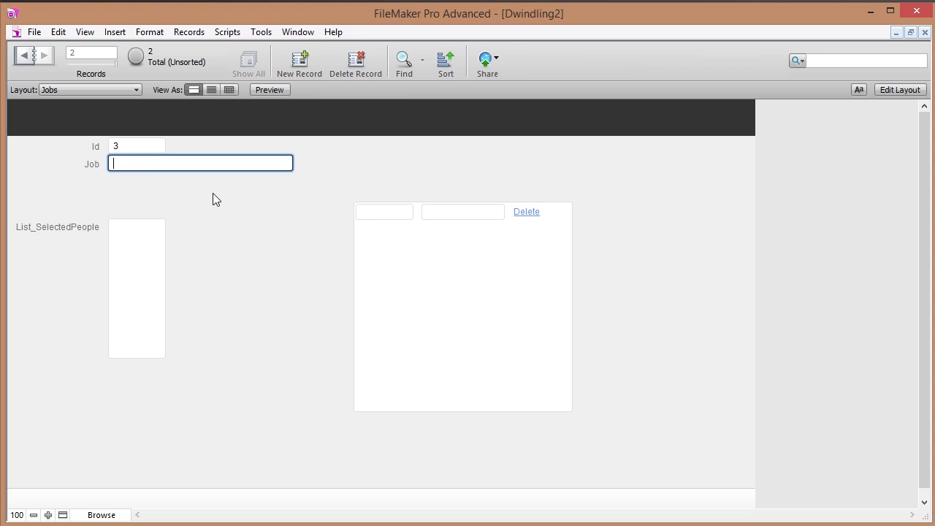
type("TRaking out the t")
type("rash")
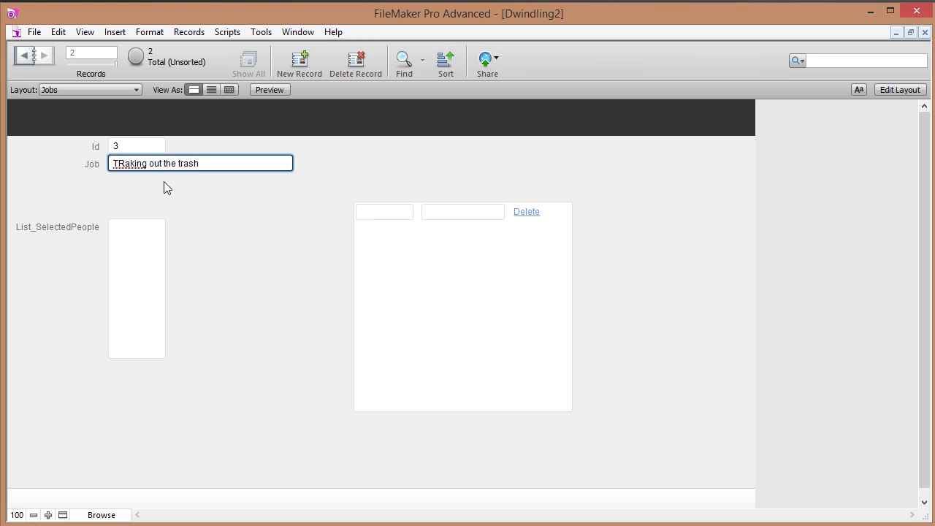
key("Delete")
left_click(179, 193)
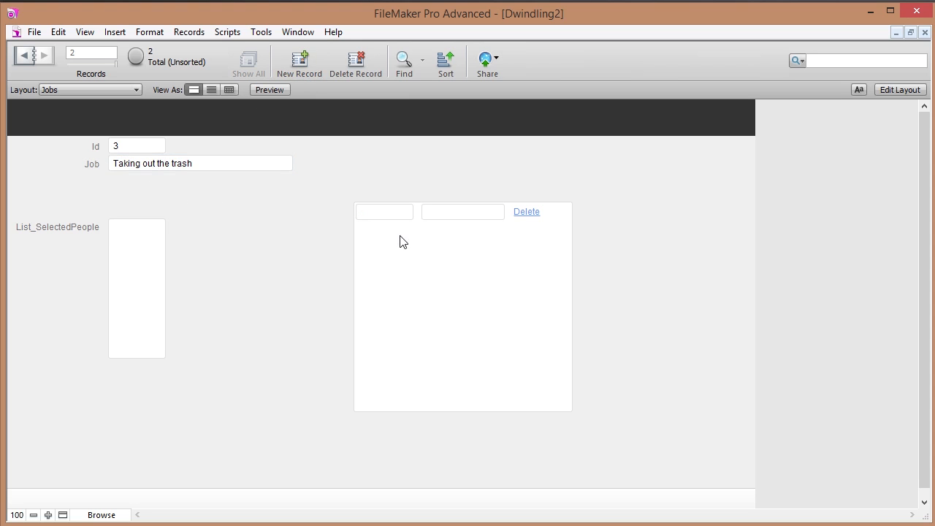
- Check the people choices for the new job and examine the relationship between Jobs and People_NotSelected
left_click(405, 213)
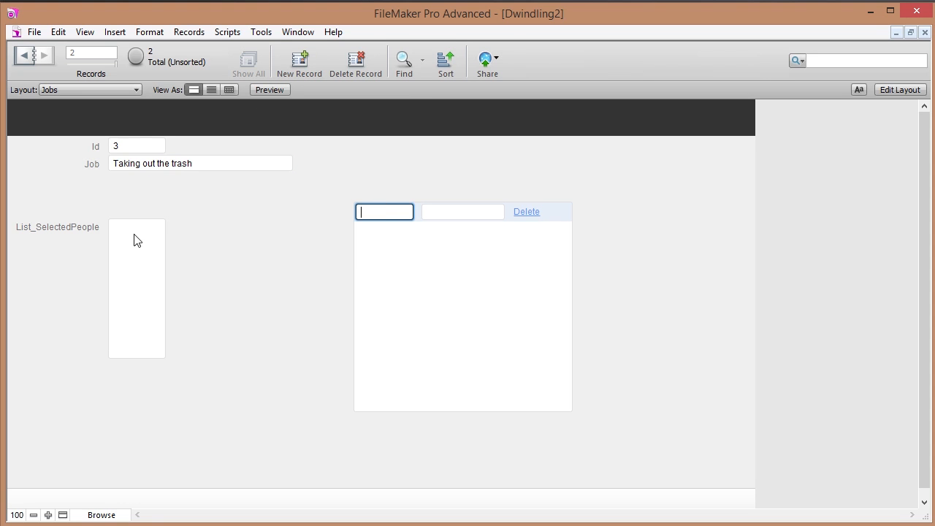
left_click(34, 31)
mouse_move(180, 166)
left_click(217, 167)
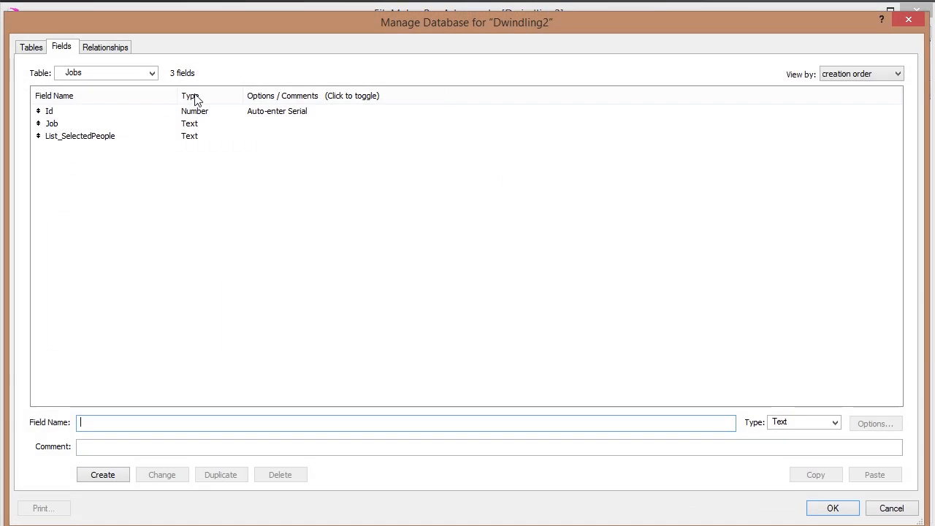
left_click(117, 48)
left_click(167, 210)
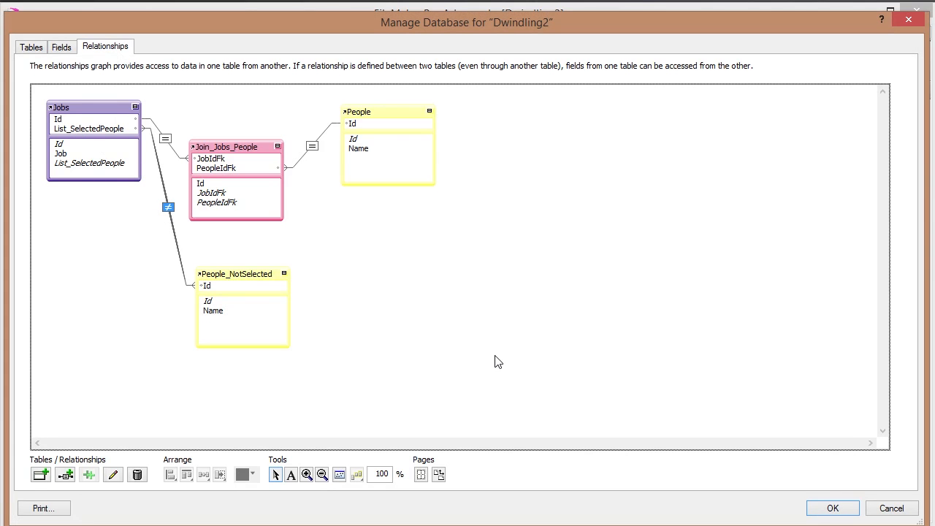
left_click(887, 508)
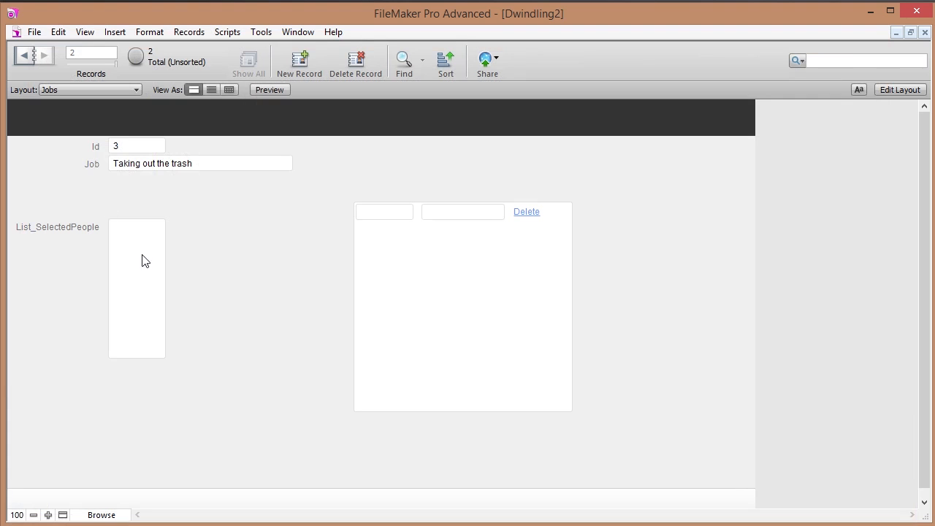
- Test the values 1 and 0 in the new job's List_SelectedPeople field, checking the portal's people choices with each
left_click(129, 234)
left_click(408, 211)
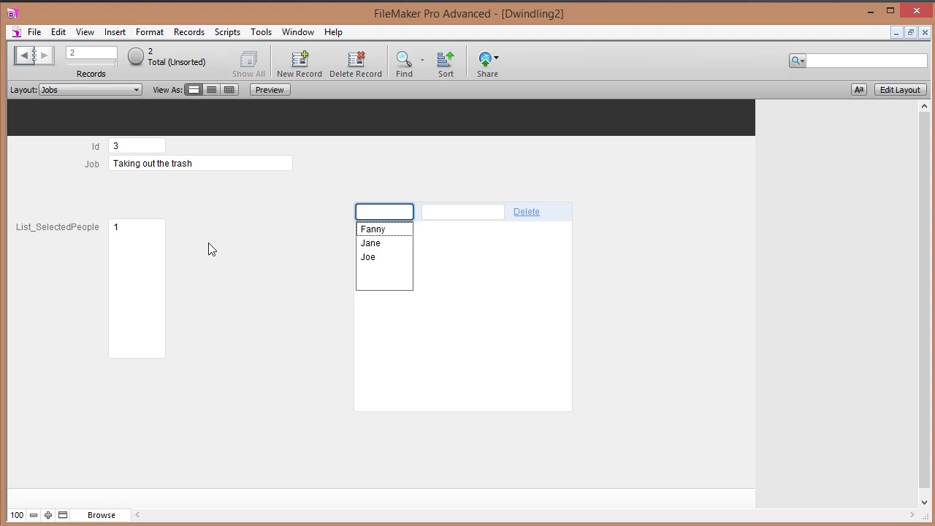
left_click(112, 228)
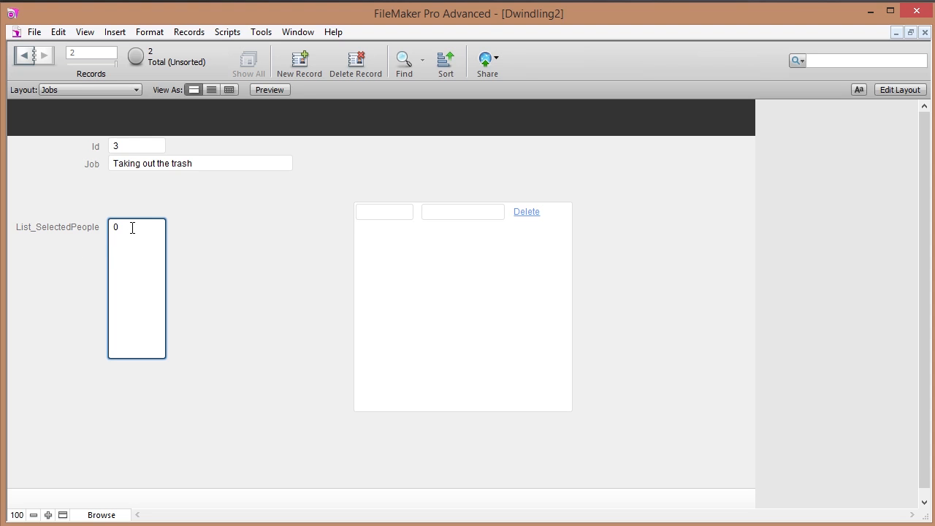
left_click(205, 238)
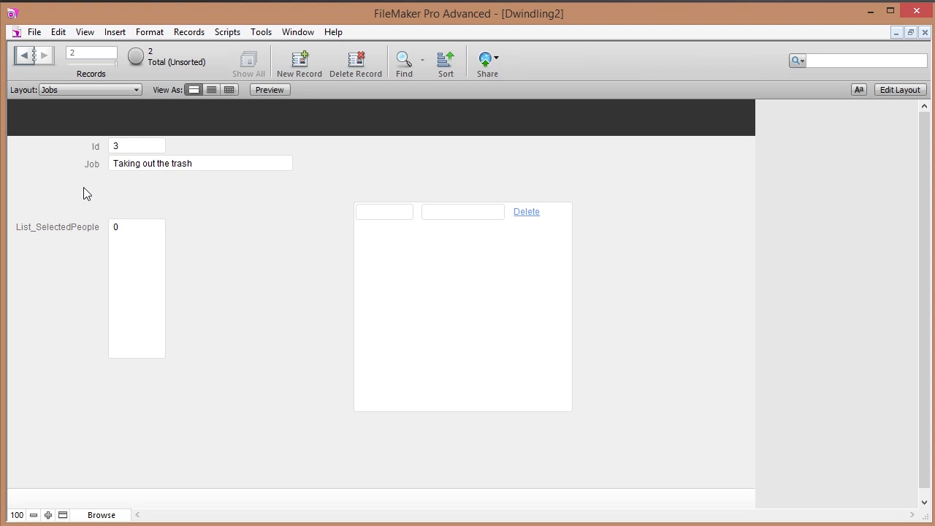
left_click(395, 212)
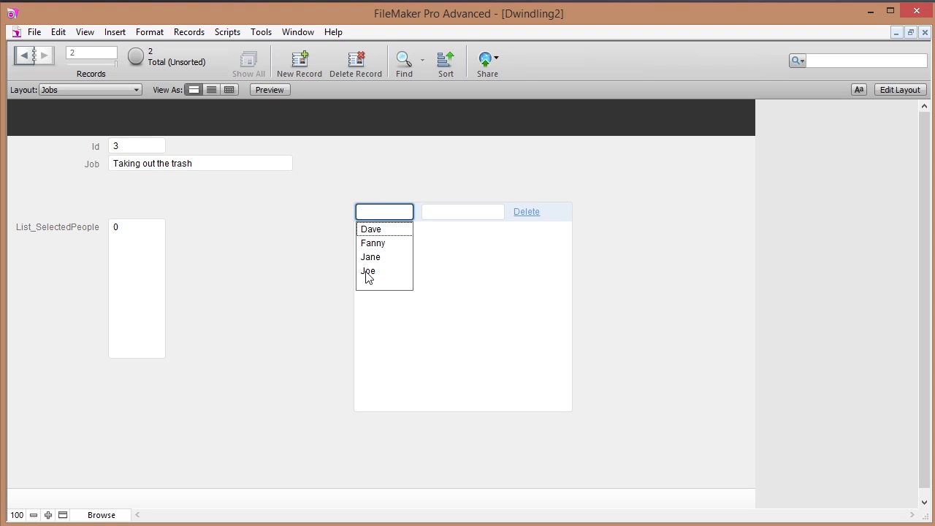
left_click_drag(114, 233, 139, 232)
left_click(125, 229)
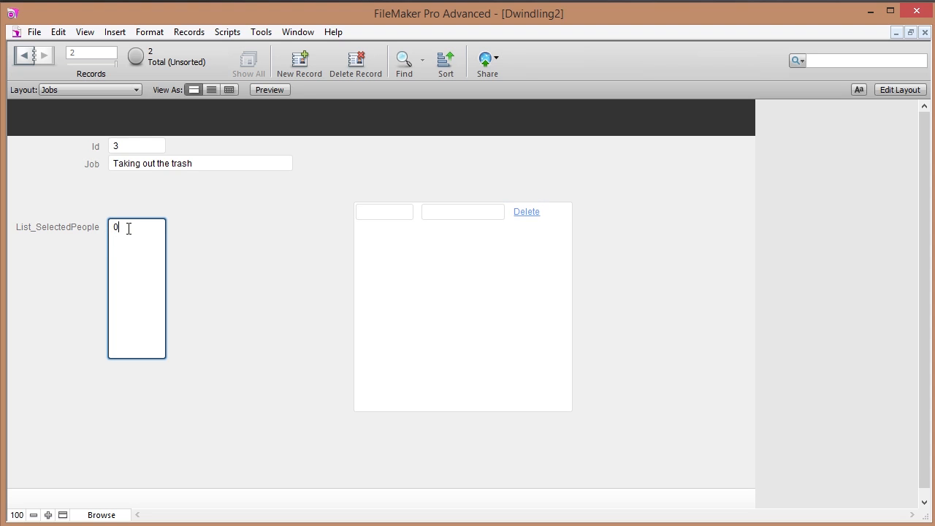
- Assign the person with ID 1 to the "Taking out the trash" job and delete that portal row
left_click(388, 216)
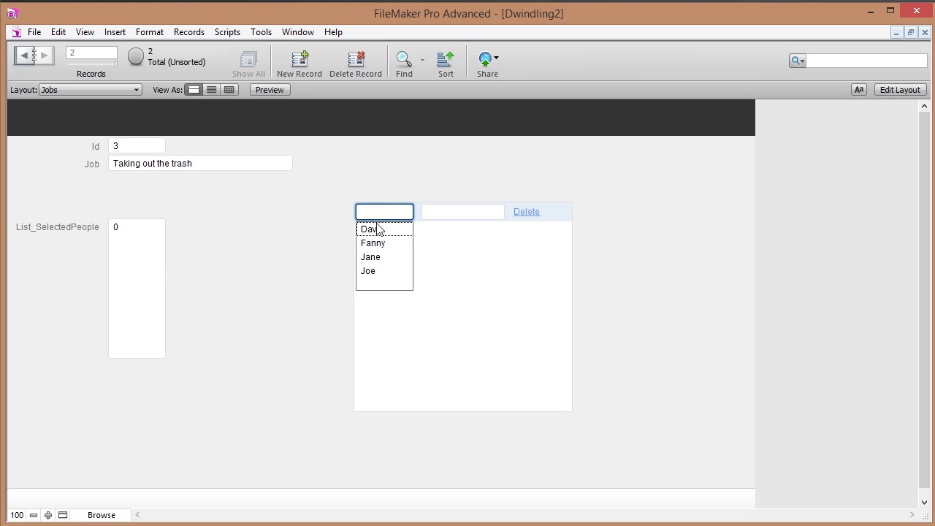
left_click(371, 229)
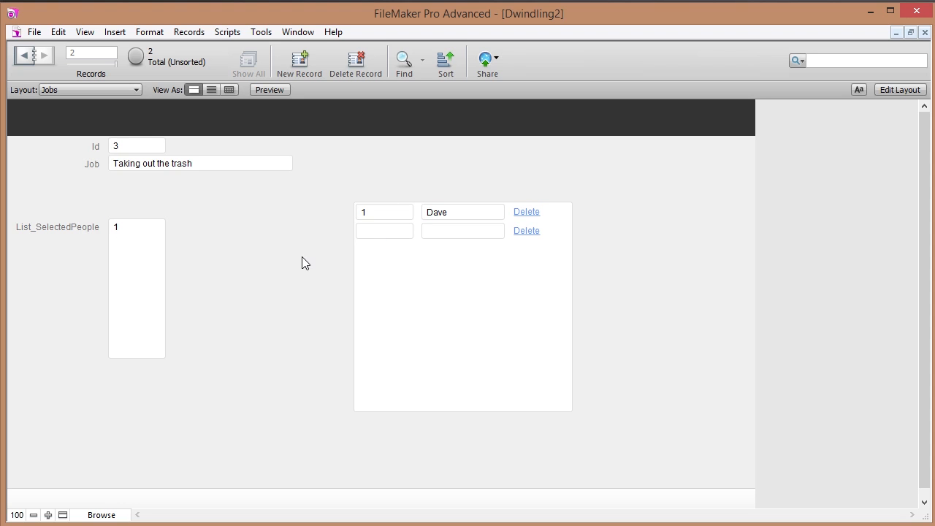
left_click(529, 212)
left_click(513, 294)
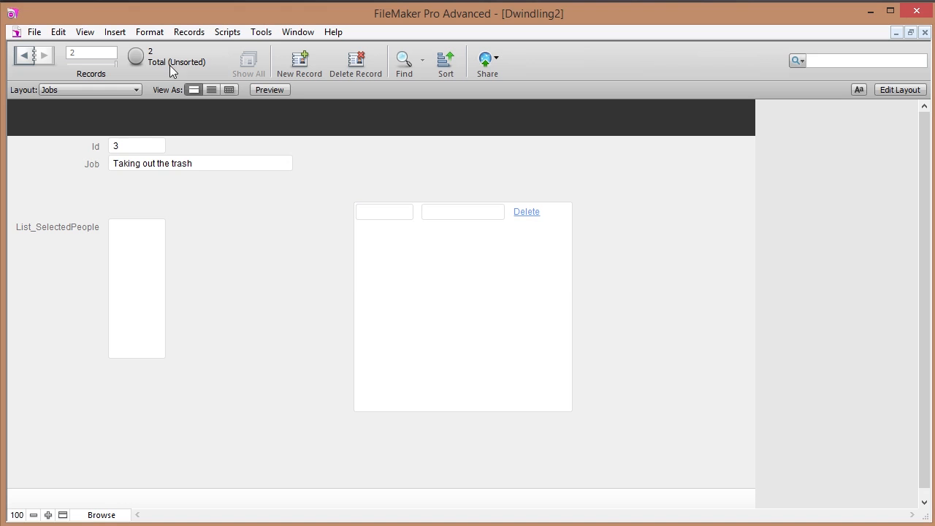
- Set the Jobs field List_SelectedPeople to auto-enter the data value 0 and save the database definition
left_click(41, 32)
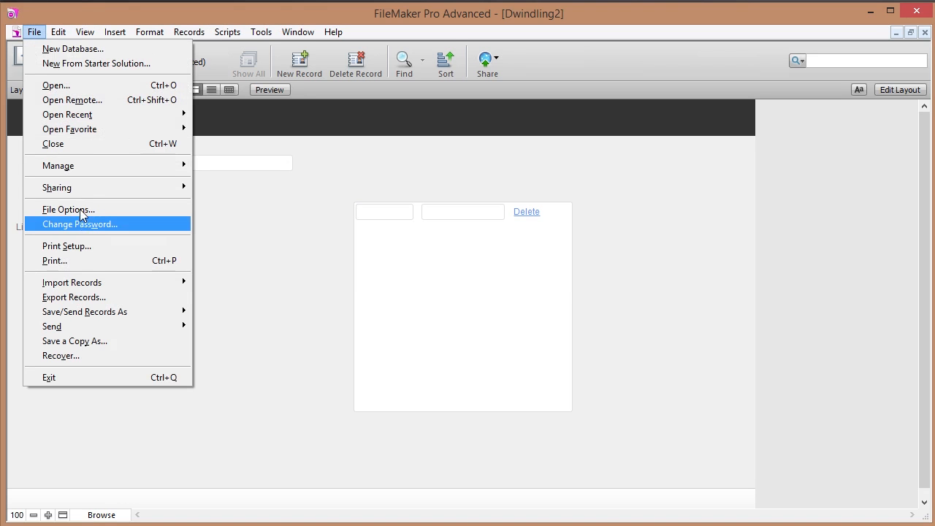
mouse_move(150, 166)
left_click(229, 167)
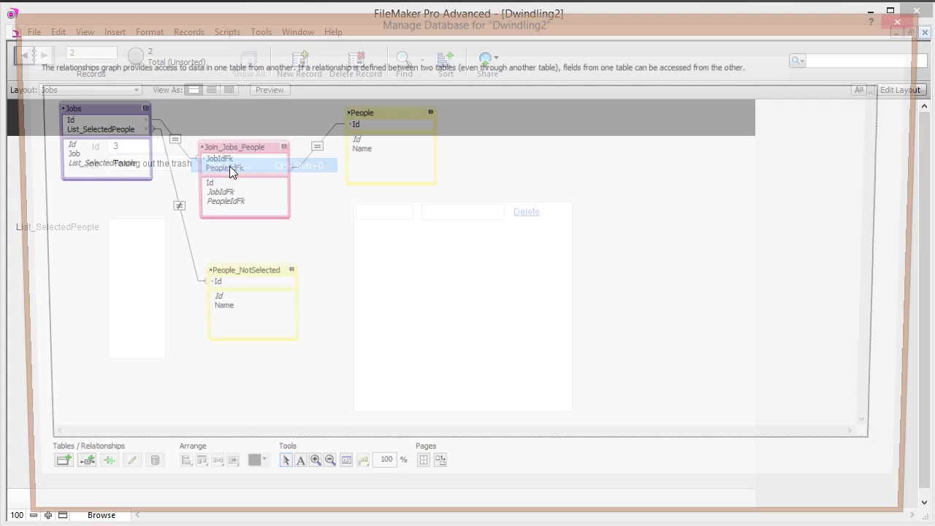
left_click(61, 46)
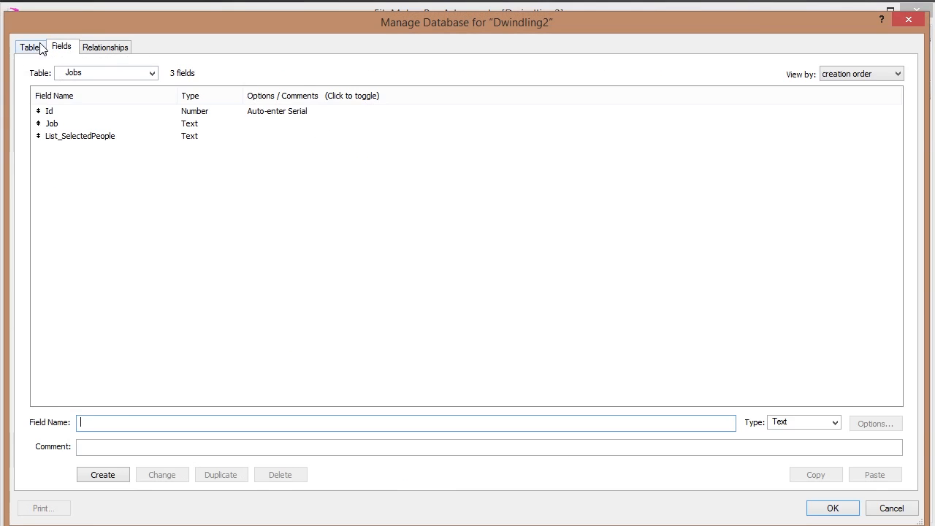
left_click(90, 144)
double_click(89, 144)
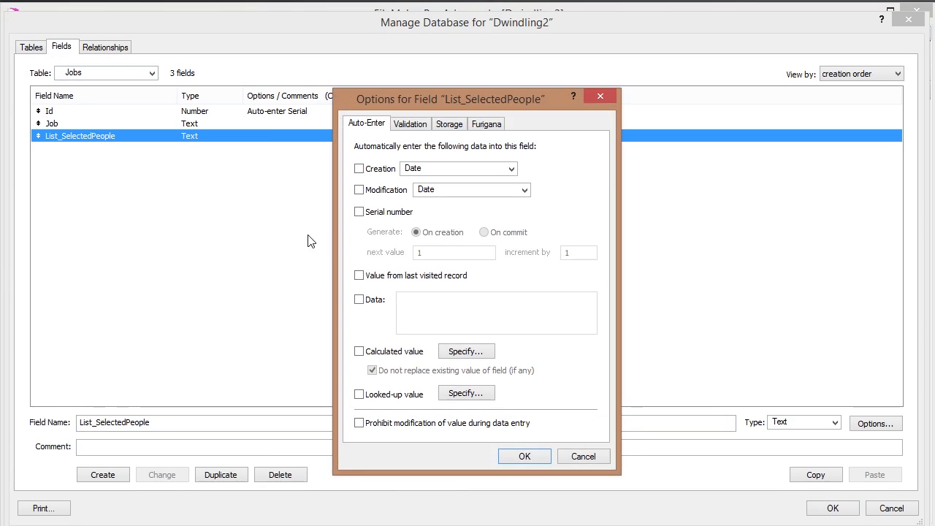
left_click(359, 299)
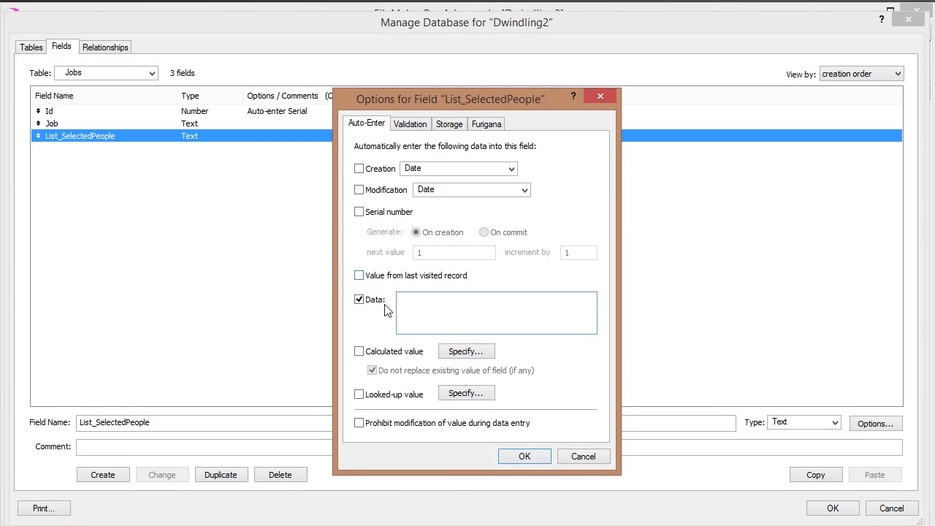
type("0")
left_click(525, 456)
left_click(831, 508)
- Create another Jobs record and check the people choices in its empty portal row
left_click(298, 58)
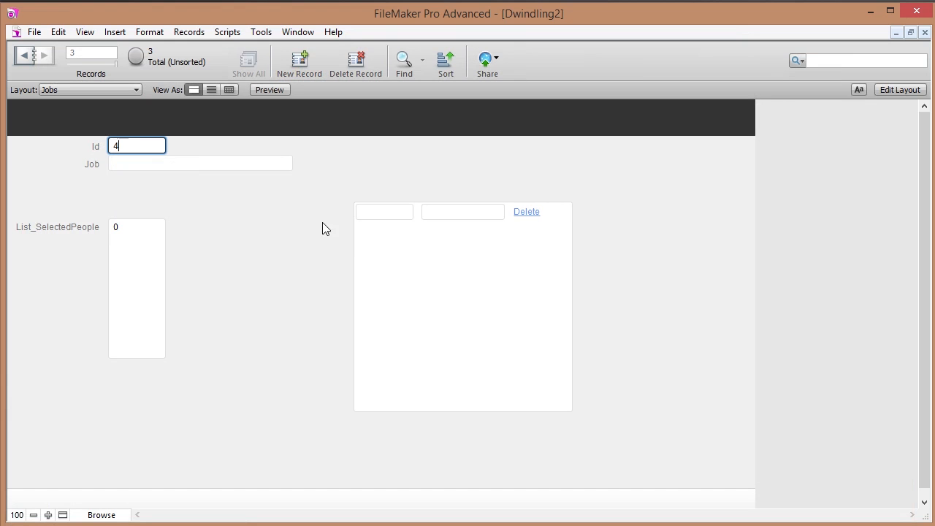
left_click(384, 213)
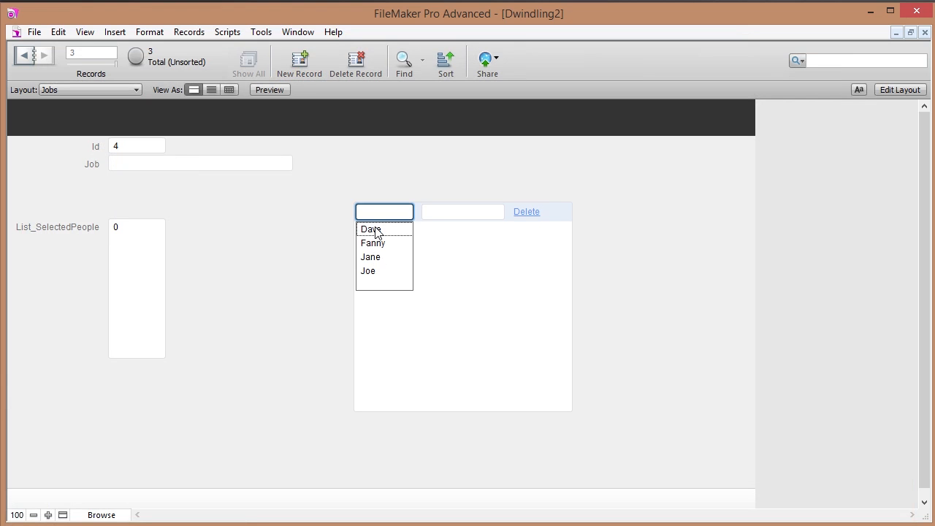
left_click(311, 239)
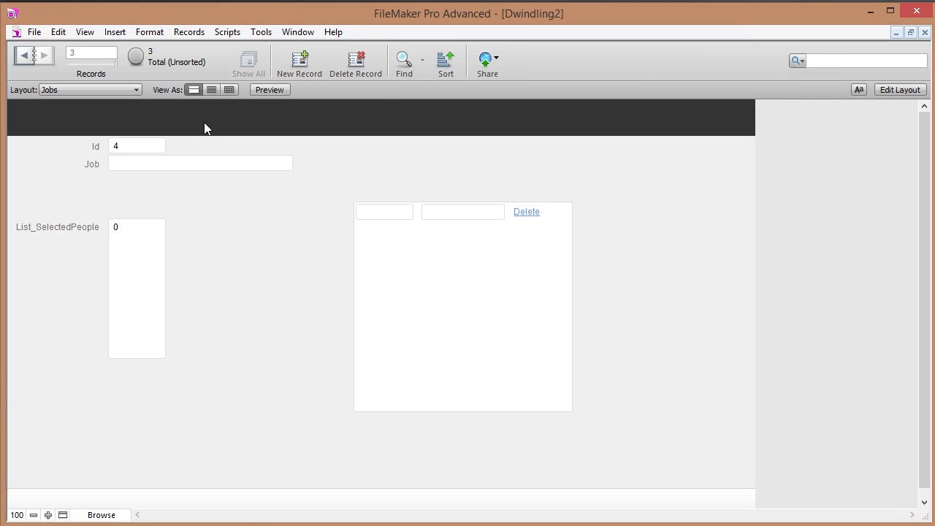
- In the Set Selected People script, change the Set Field calculation to "0" & ¶ & List ( Join_Jobs_People::PeopleIdFk )
left_click(224, 34)
left_click(237, 50)
double_click(346, 117)
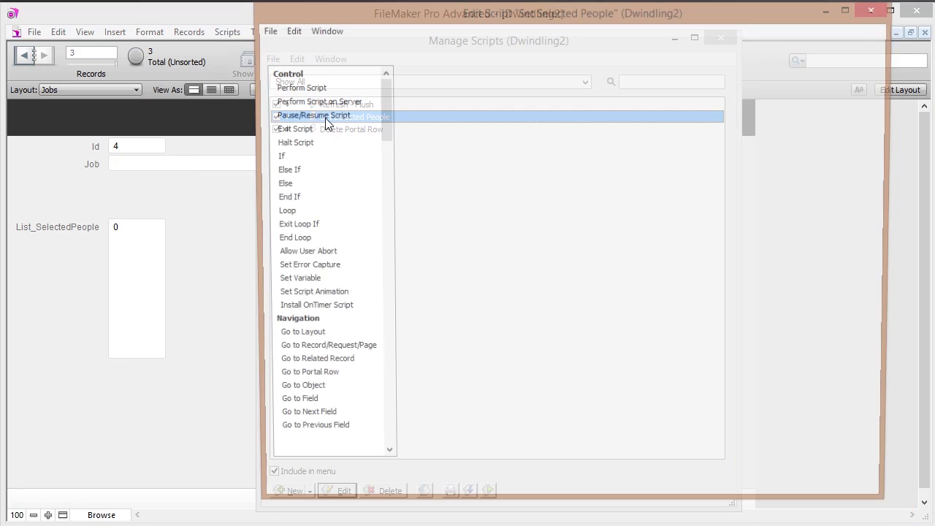
left_click(504, 74)
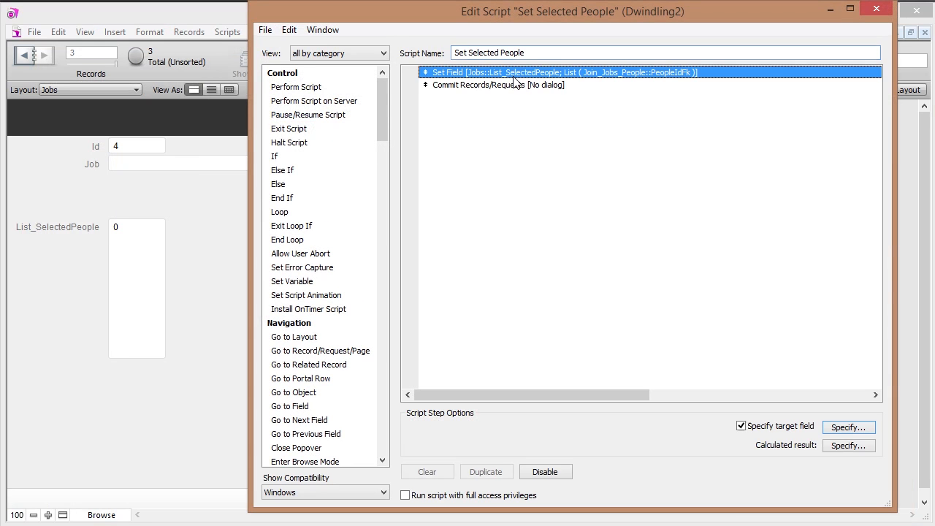
double_click(593, 71)
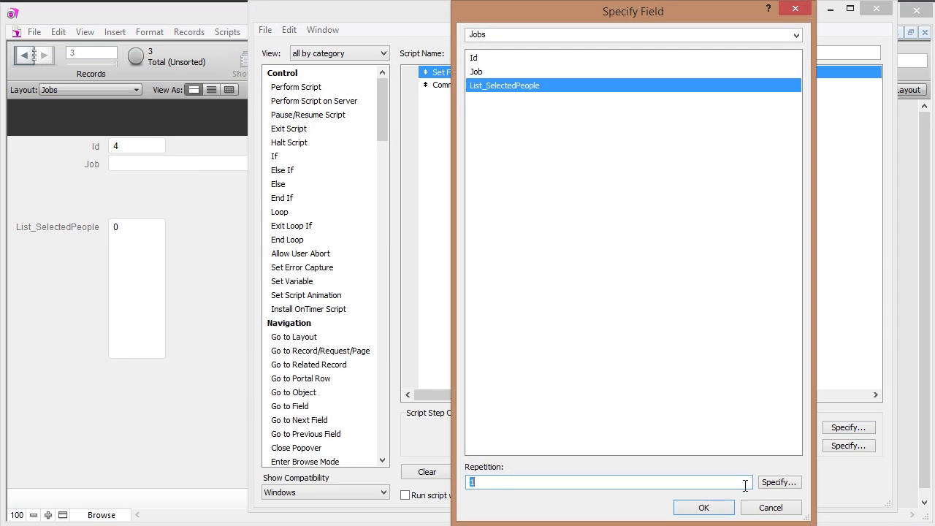
left_click(769, 508)
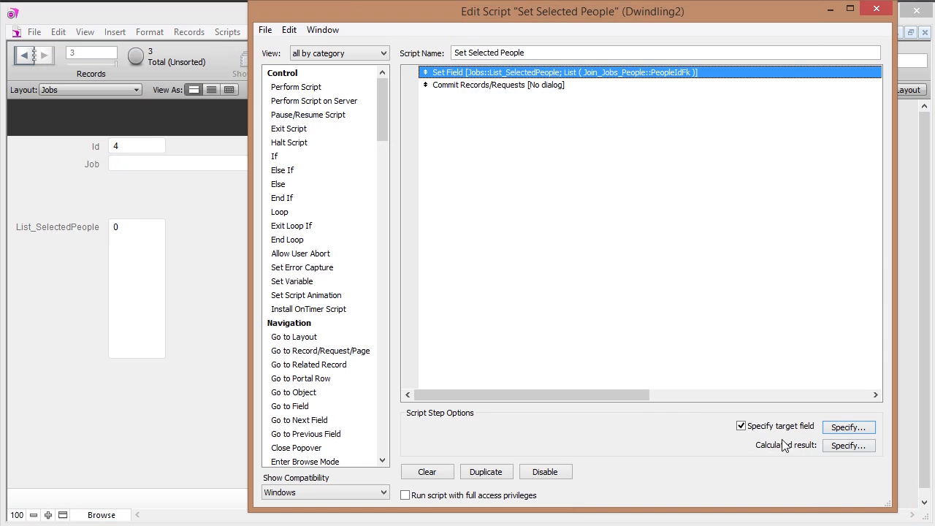
left_click(847, 445)
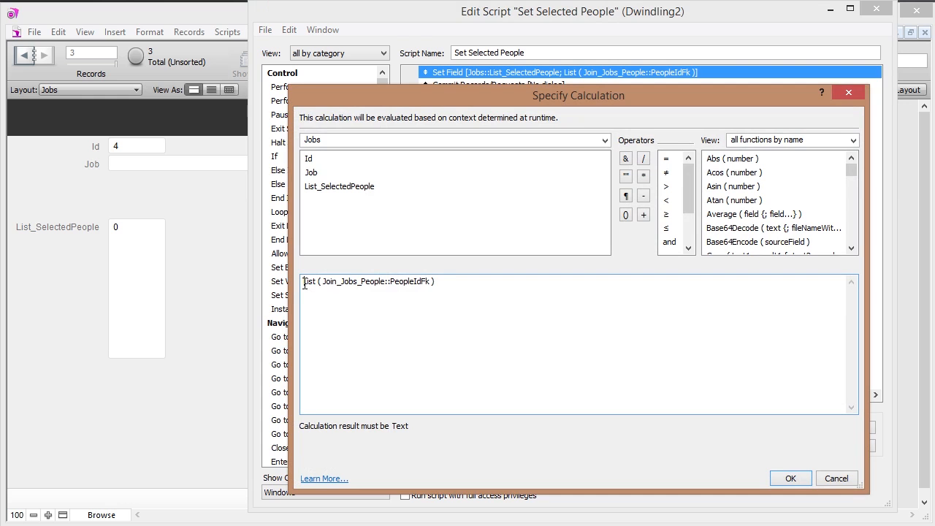
key("Return")
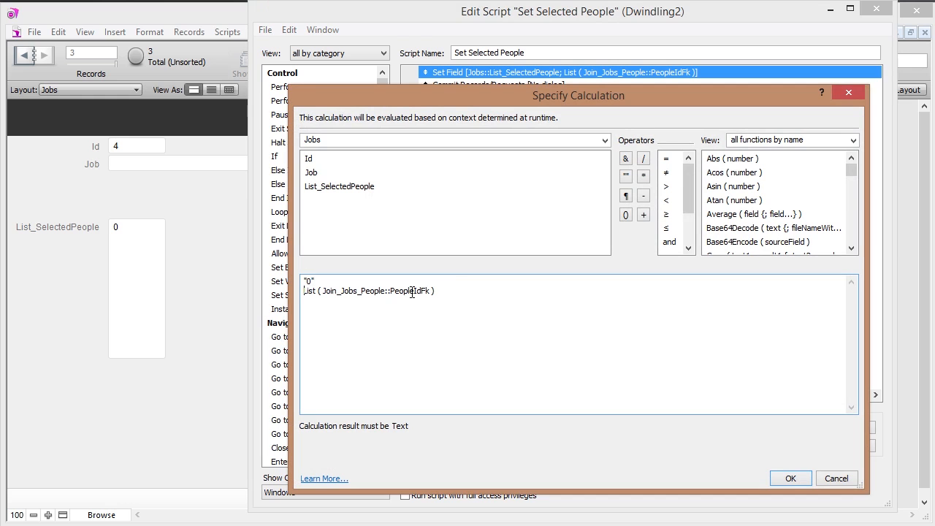
left_click(625, 158)
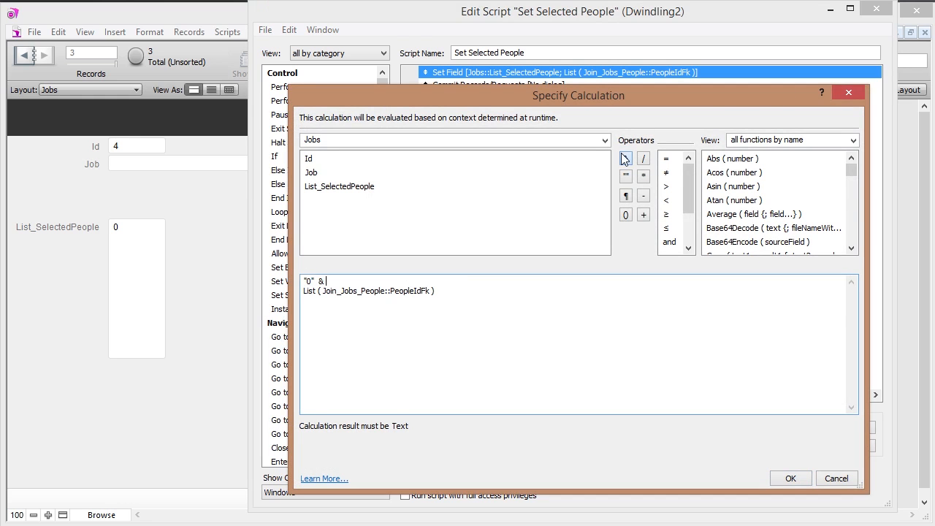
left_click(625, 196)
left_click(626, 158)
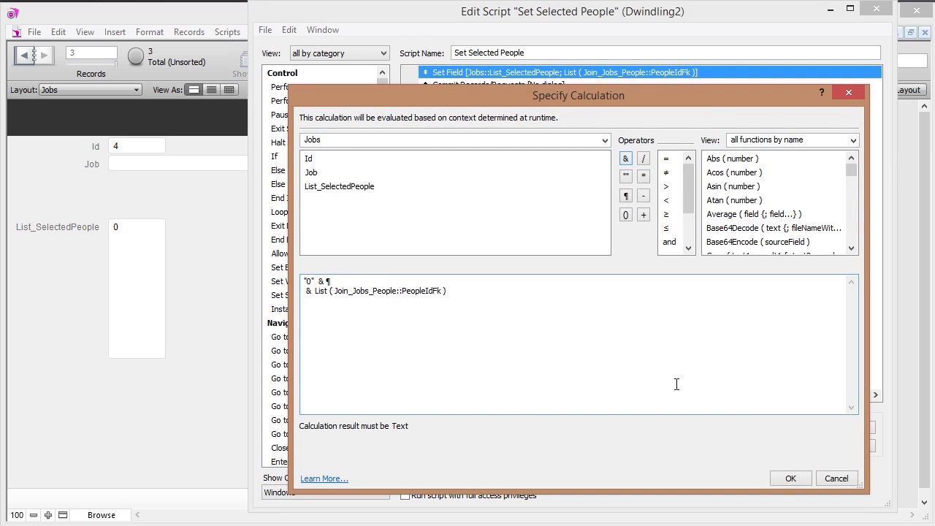
left_click(781, 478)
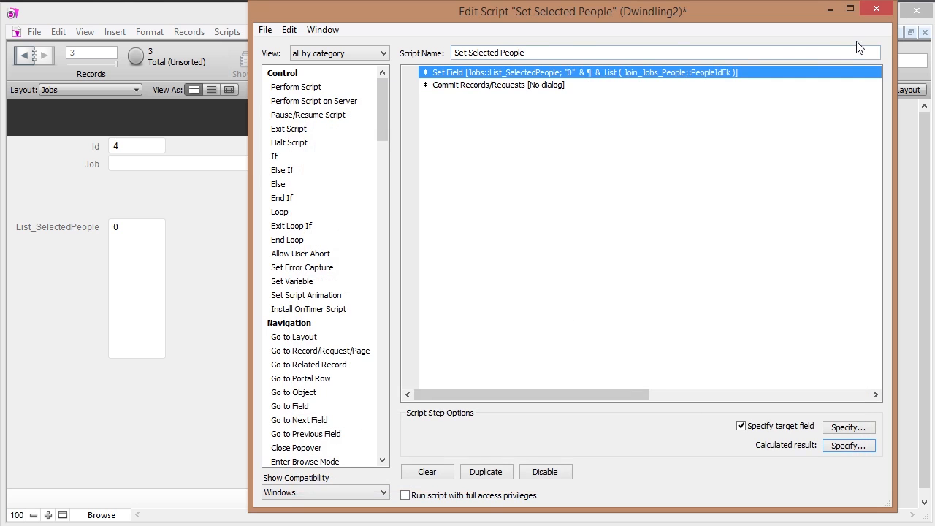
- Save the changes to the Set Selected People script and close script management
left_click(891, 10)
left_click(614, 289)
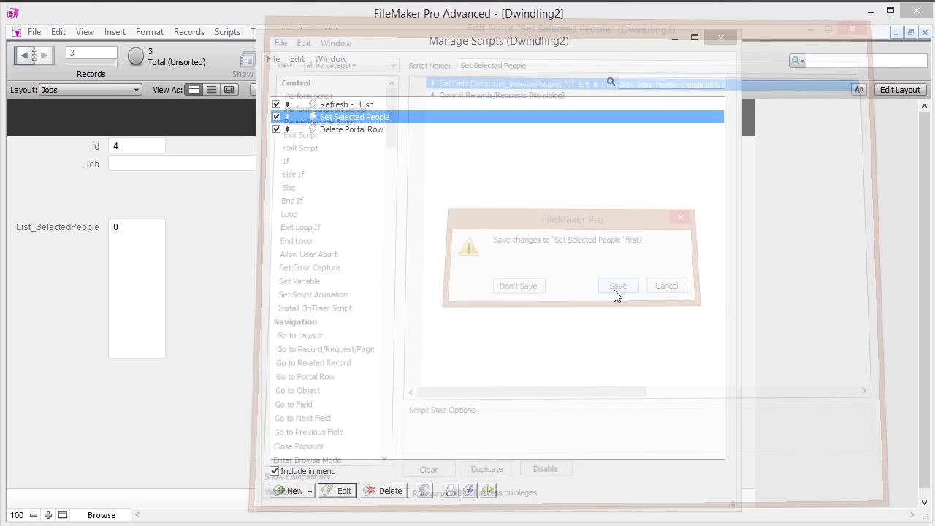
left_click(719, 38)
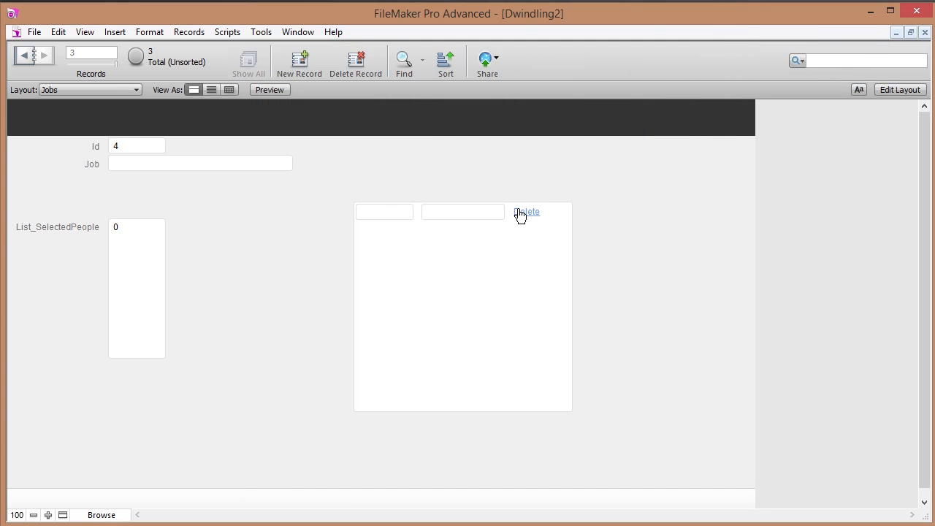
- Test the new job's portal by assigning the person with ID 1, checking the remaining choices and deleting that row
left_click(387, 212)
left_click(386, 229)
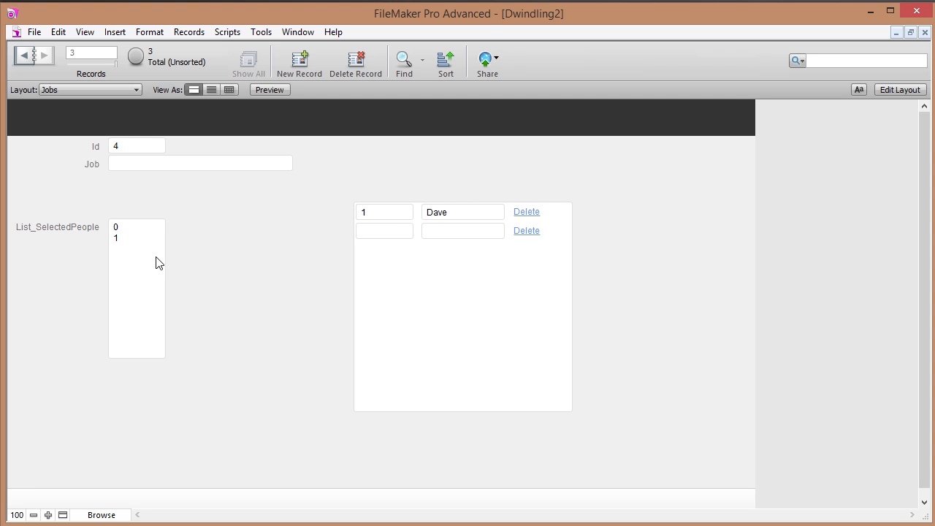
left_click(400, 232)
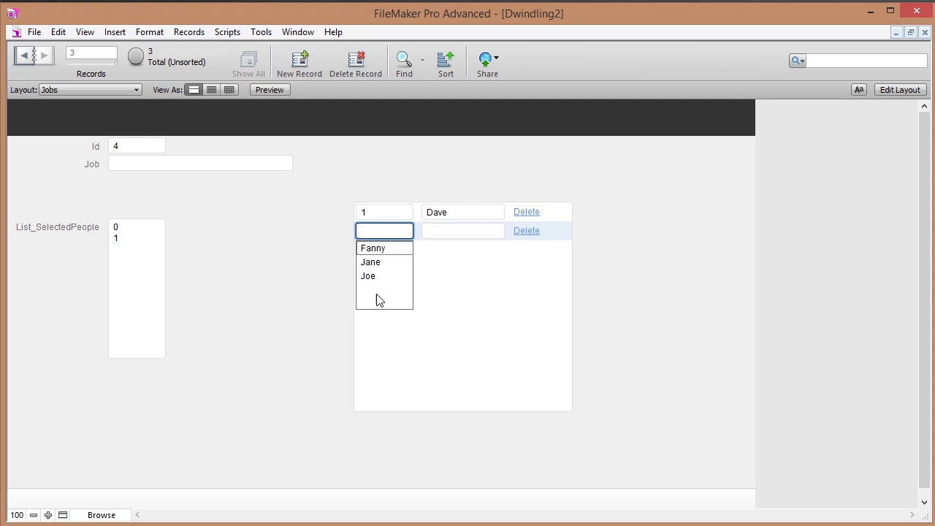
left_click(320, 237)
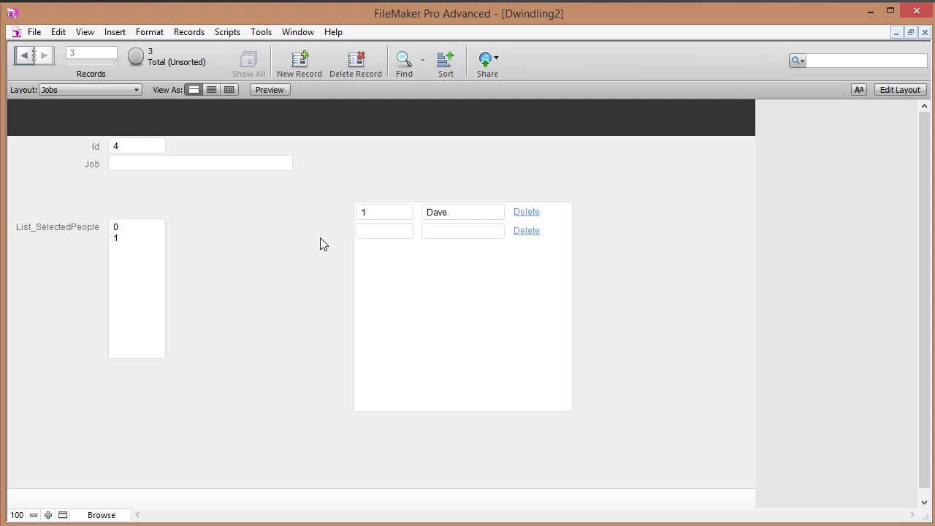
left_click(529, 215)
left_click(515, 294)
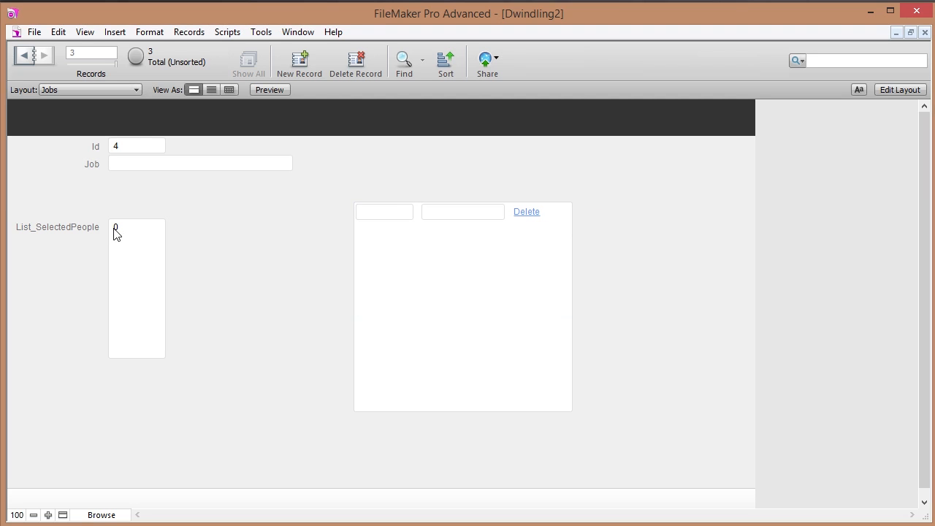
- Assign the people with IDs 3, 1 and 4 to the job in that order, and delete the portal row with ID 4
left_click(393, 212)
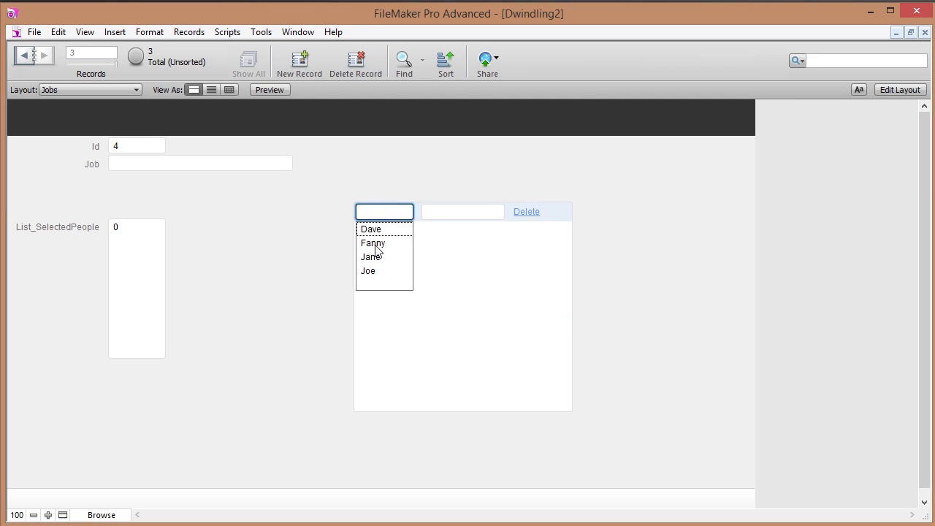
left_click(374, 243)
left_click(378, 230)
left_click(374, 249)
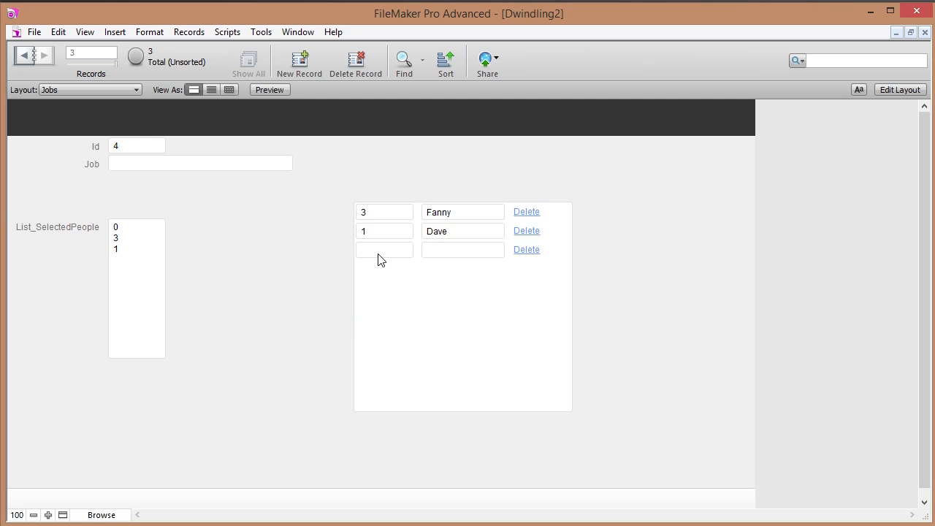
left_click(378, 253)
left_click(380, 269)
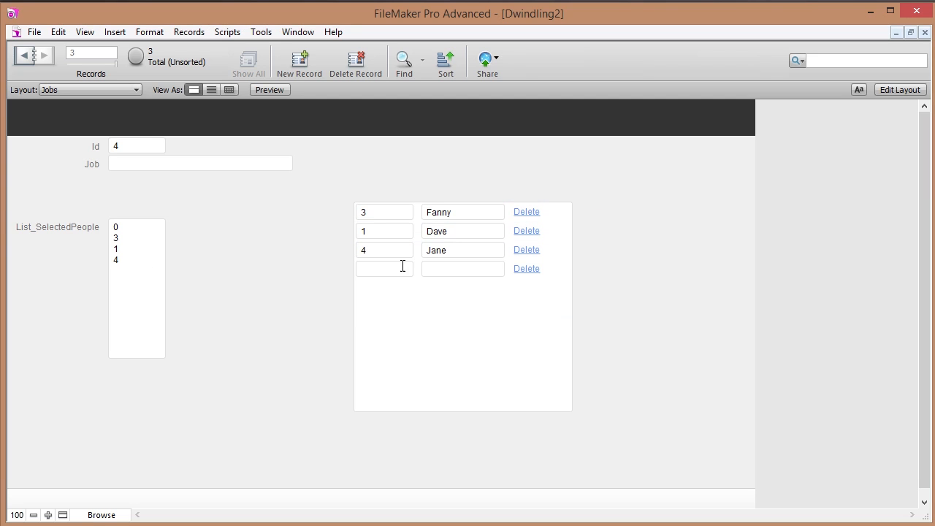
left_click(402, 268)
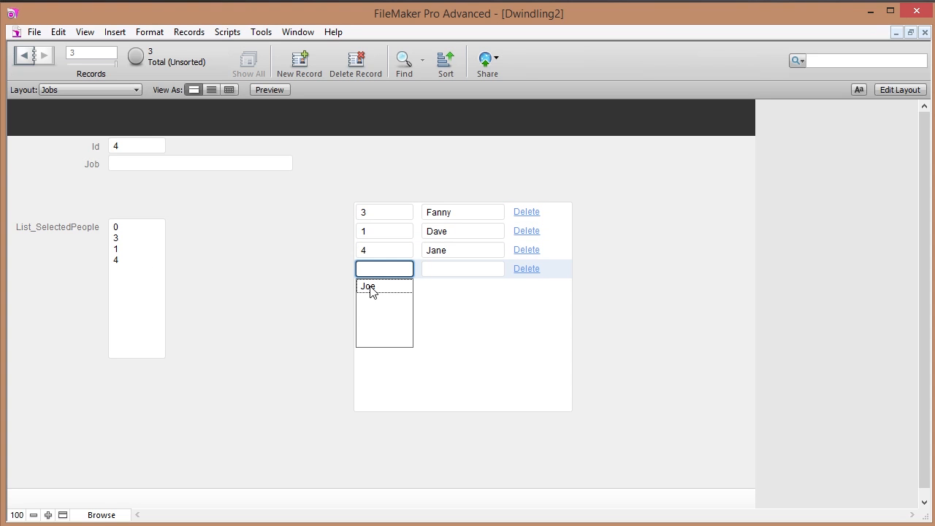
left_click(320, 276)
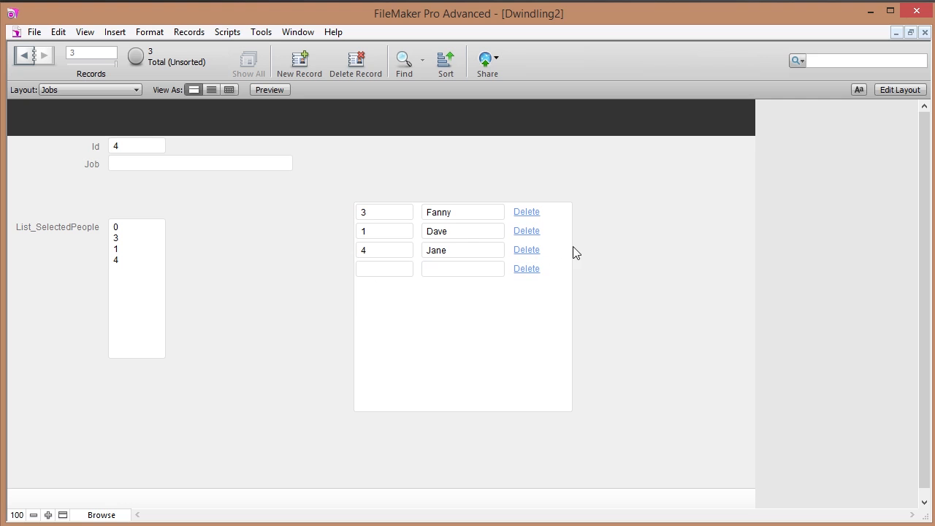
left_click(529, 252)
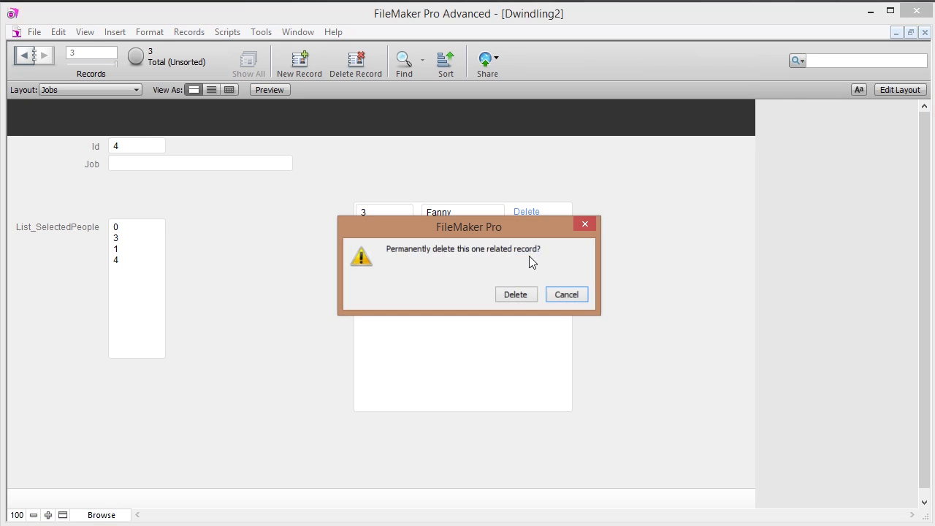
left_click(500, 294)
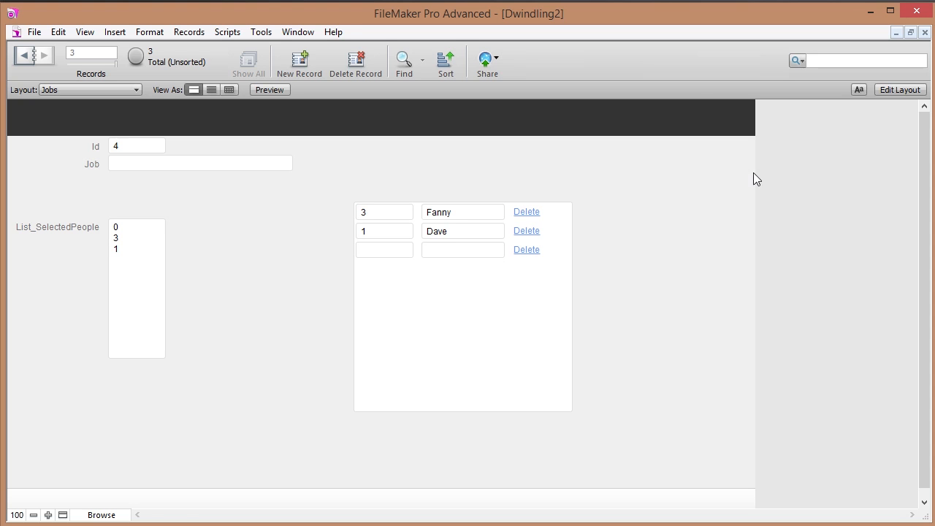
- Remove the List_SelectedPeople and Id fields with their labels from the Jobs layout
left_click(898, 90)
left_click_drag(212, 299, 46, 236)
key("Delete")
left_click_drag(216, 155, 50, 158)
key("Delete")
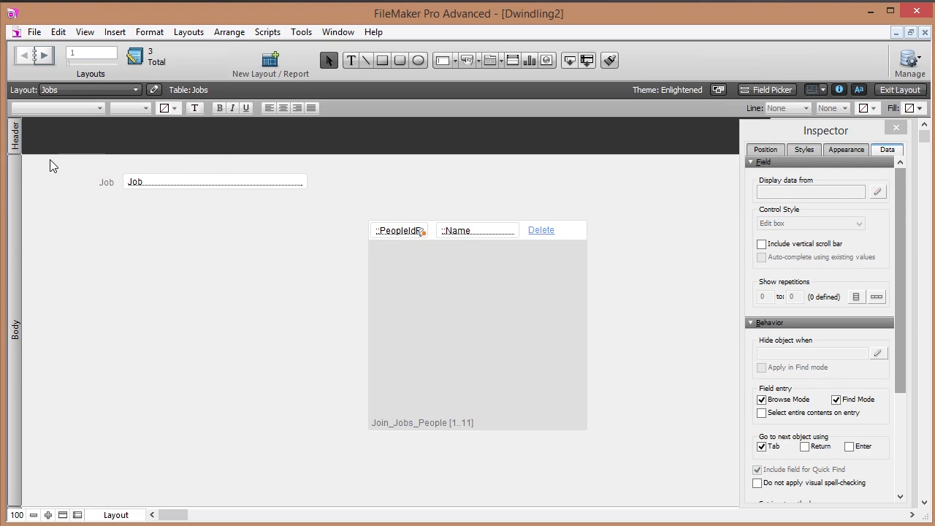
- Disable Find Mode entry for the portal's PeopleIdFk field and Browse Mode entry for its Name field
left_click(407, 235)
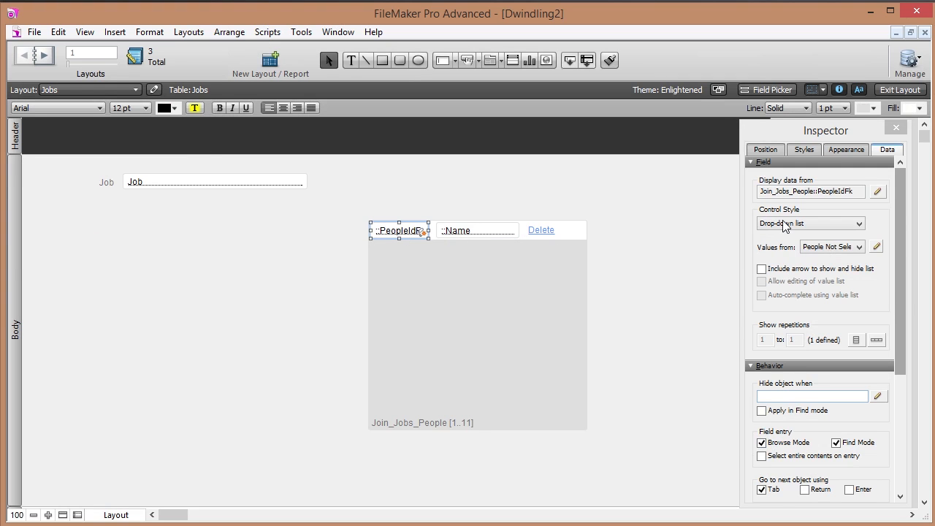
left_click(836, 443)
left_click(448, 232)
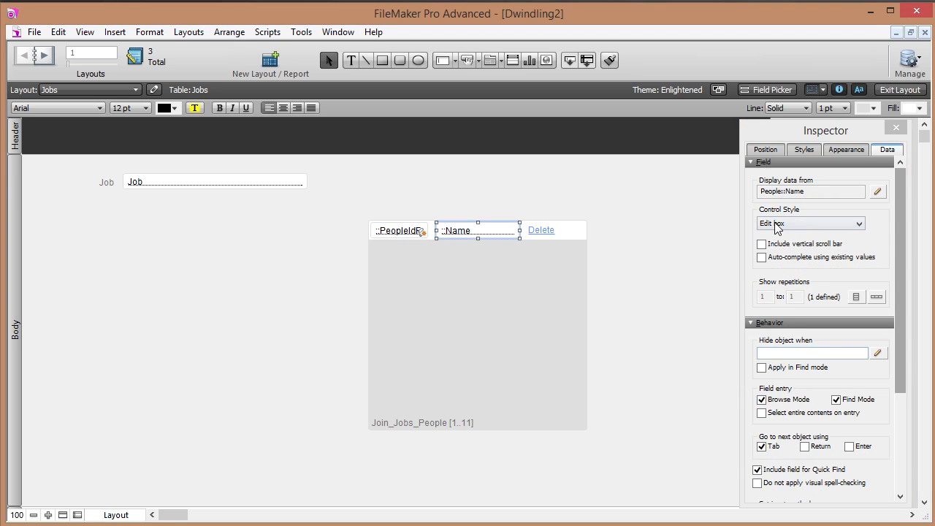
left_click(760, 400)
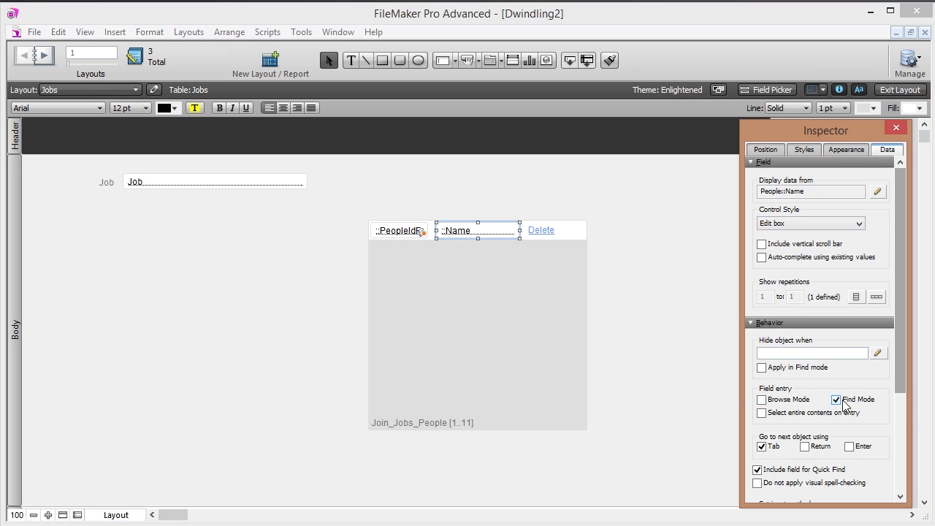
- Stack the portal's PeopleIdFk and Name fields on the same left edge and resize both to the larger width
left_click(416, 231, "shift")
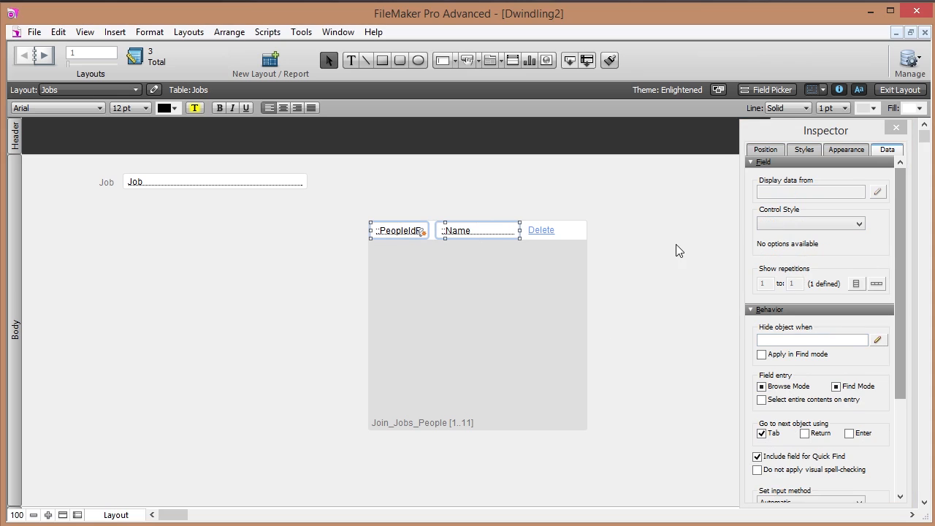
left_click(765, 150)
left_click(759, 429)
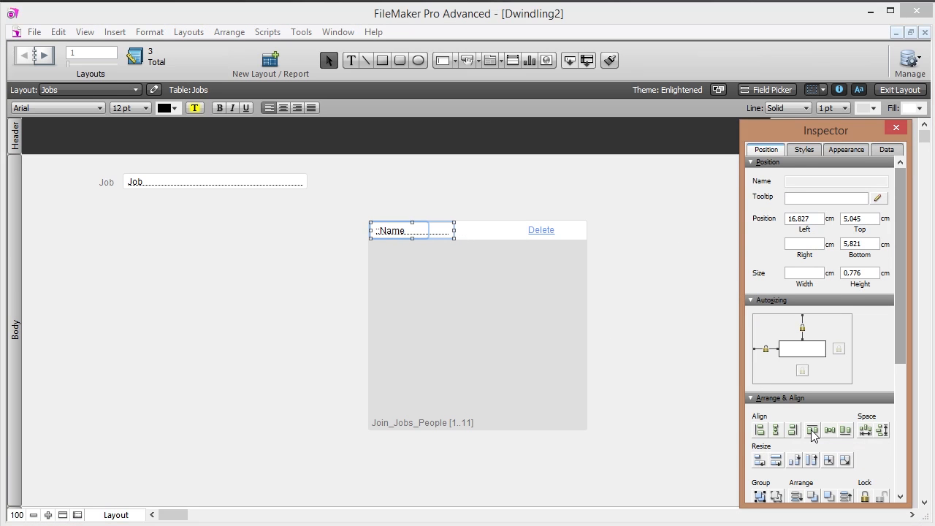
left_click(778, 463)
- Widen the stacked name fields toward the Delete link and narrow the portal to about 8 cm
left_click_drag(455, 230, 502, 234)
left_click(528, 266)
left_click_drag(587, 232, 538, 236)
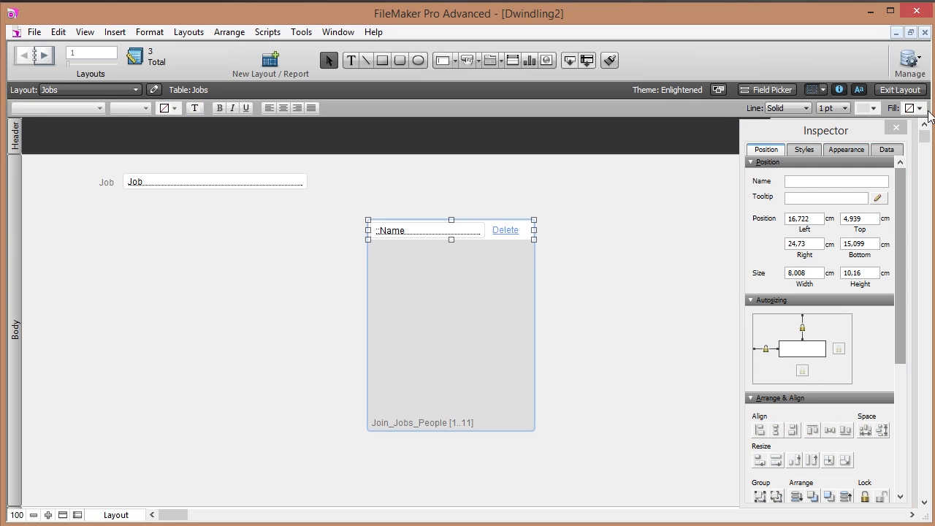
- Exit layout editing, enter "test" as the job name and assign a third person in the empty portal row
left_click(910, 89)
left_click(141, 162)
type("test")
left_click(373, 253)
left_click(380, 268)
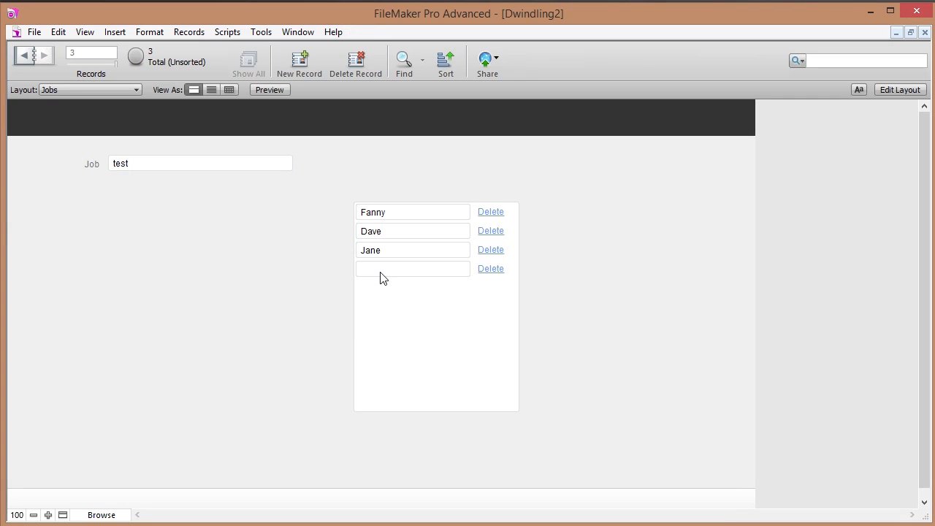
- Delete the third portal row, checking the people choices in the empty row before and after the deletion
left_click(382, 271)
left_click(324, 284)
left_click(501, 253)
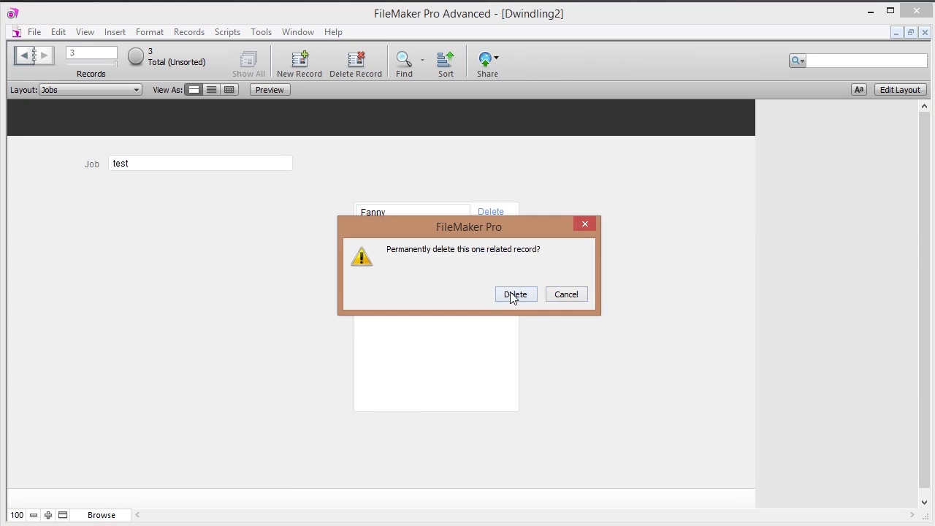
left_click(513, 294)
left_click(398, 249)
left_click(308, 250)
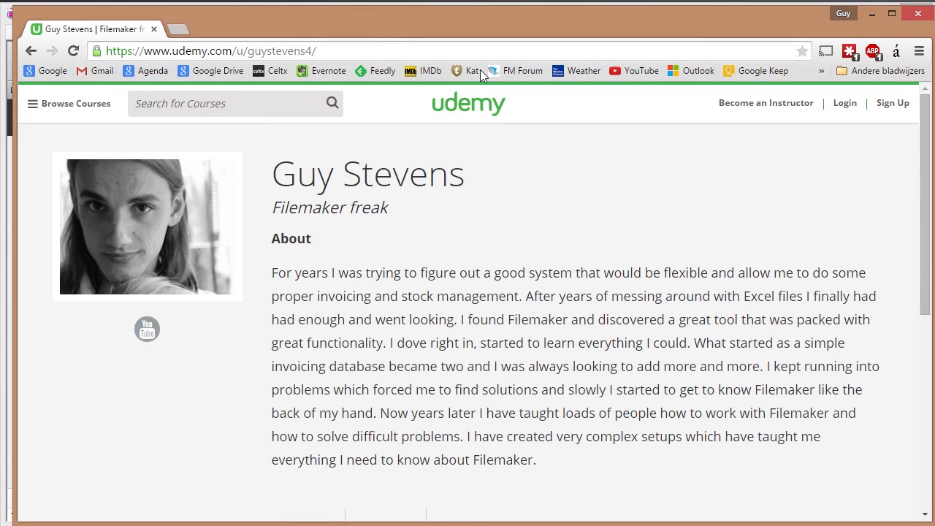
- Switch to the web browser and look through the instructor's Udemy profile page
scroll(705, 317, "down", 5)
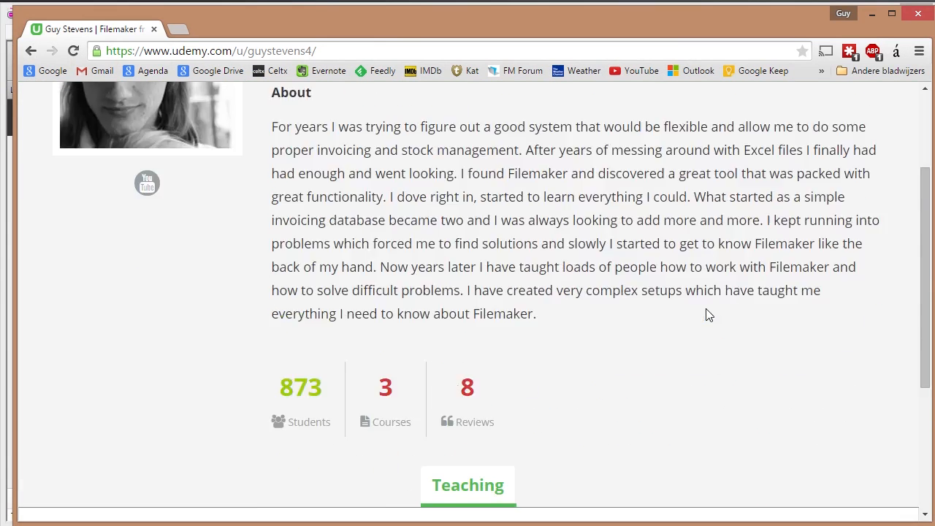